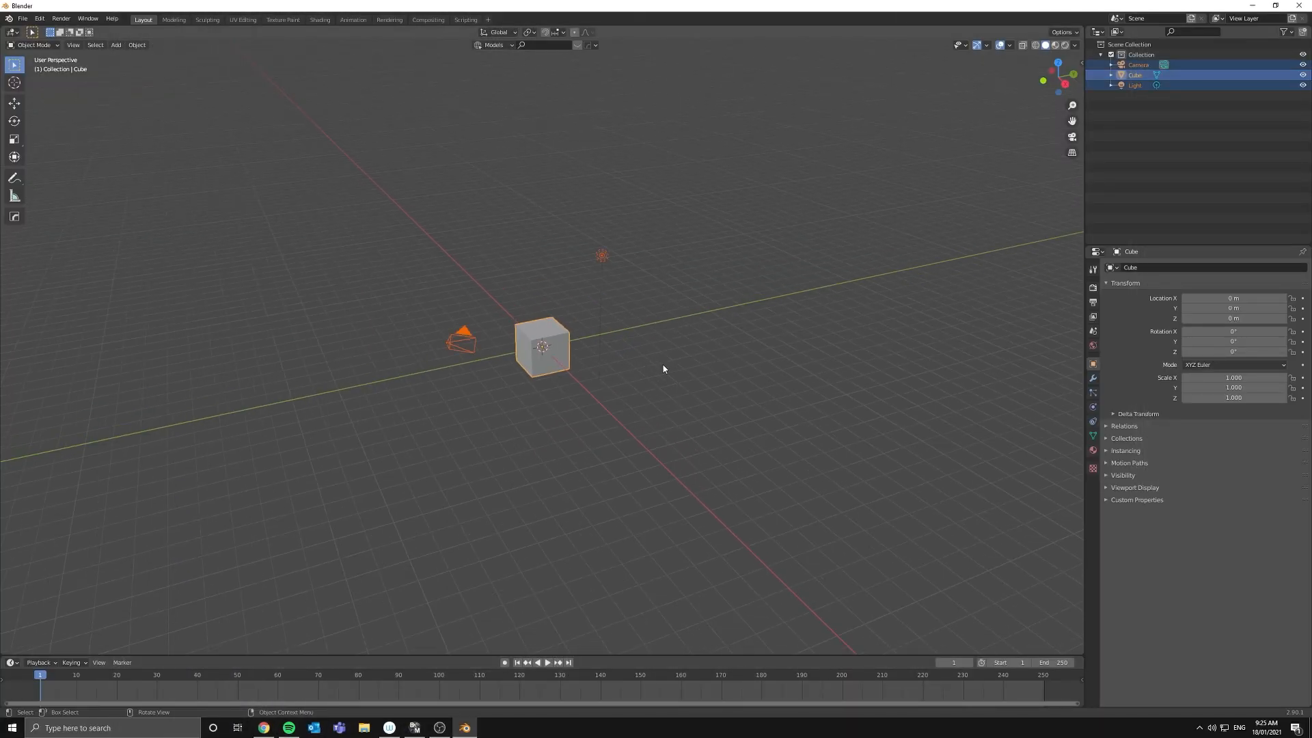
- Delete all default objects and add an icosphere, viewed front-on orthographically
key("x")
left_click(663, 365)
middle_click_drag(428, 160, 529, 239, "shift")
key("shift+a")
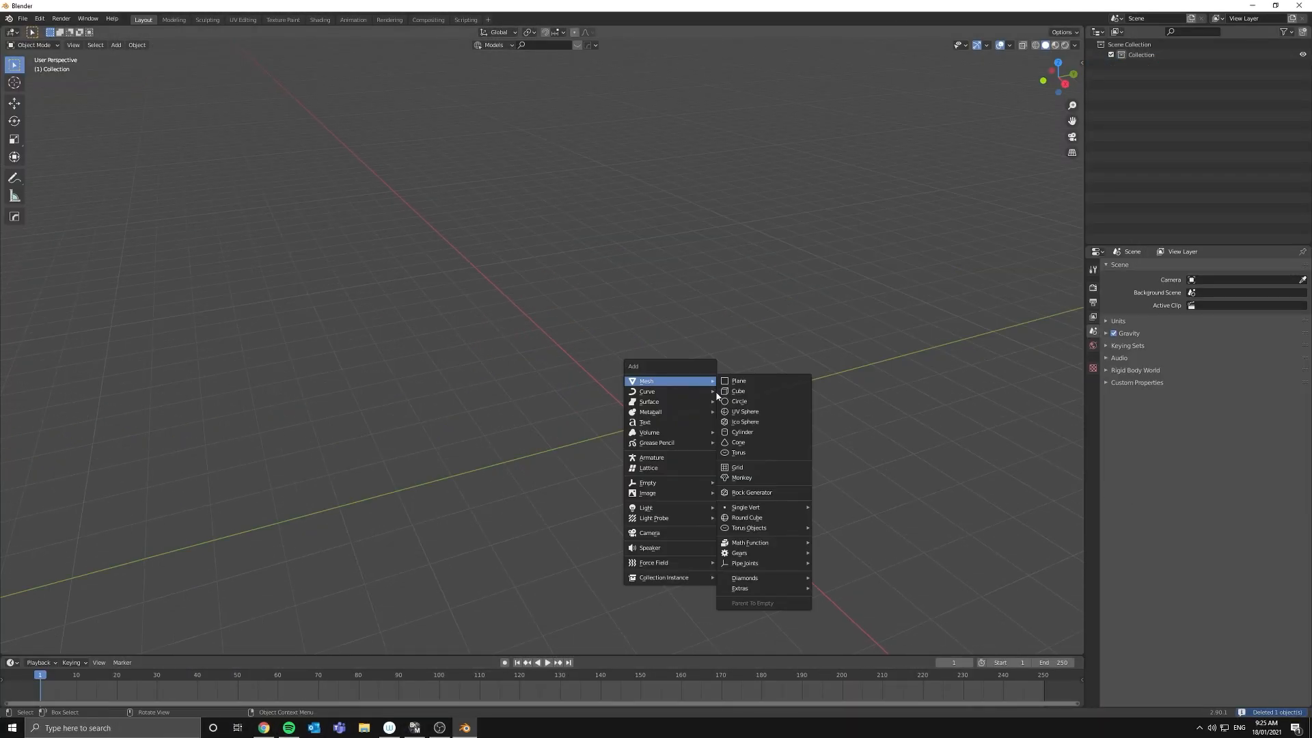
left_click(736, 422)
key("ctrl+KP_1")
scroll(507, 430, "up", 4)
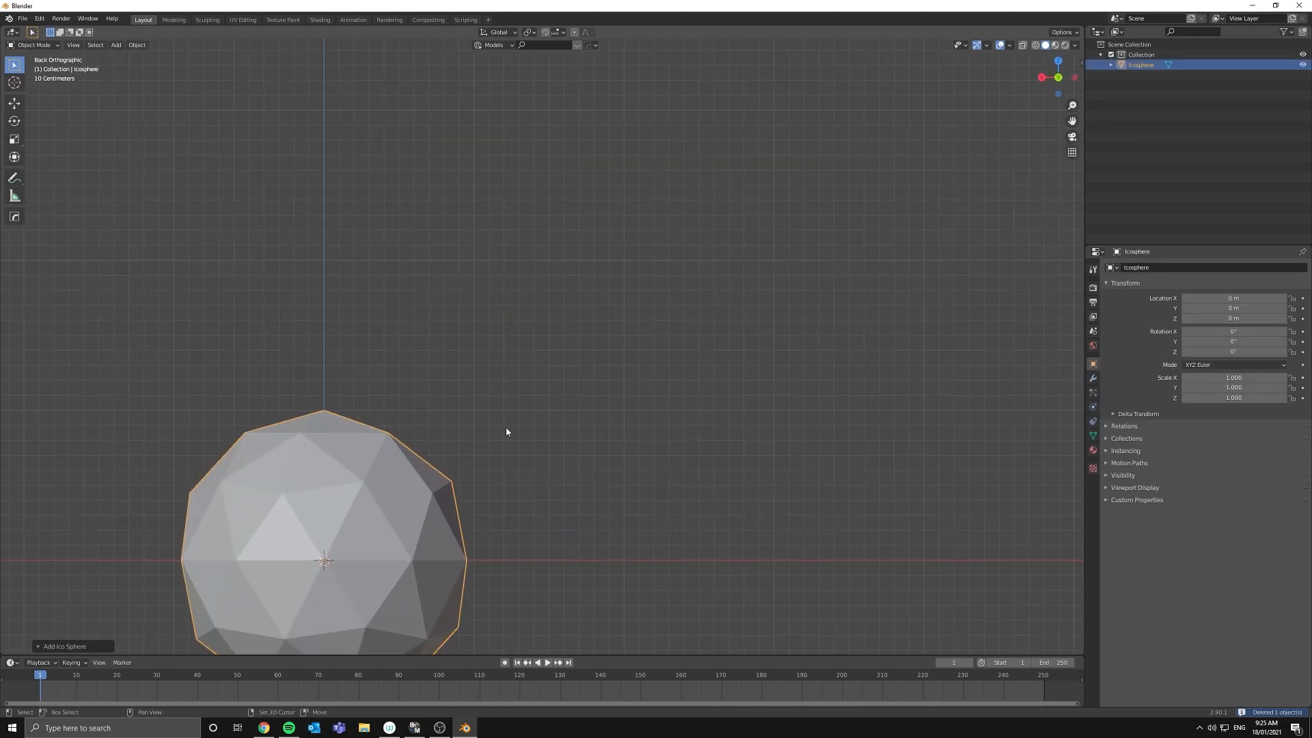
middle_click_drag(506, 430, 716, 271, "shift")
- In Edit Mode with X-ray on, delete the sphere's upper-half faces to leave an open bowl
key("Tab")
key("alt+z")
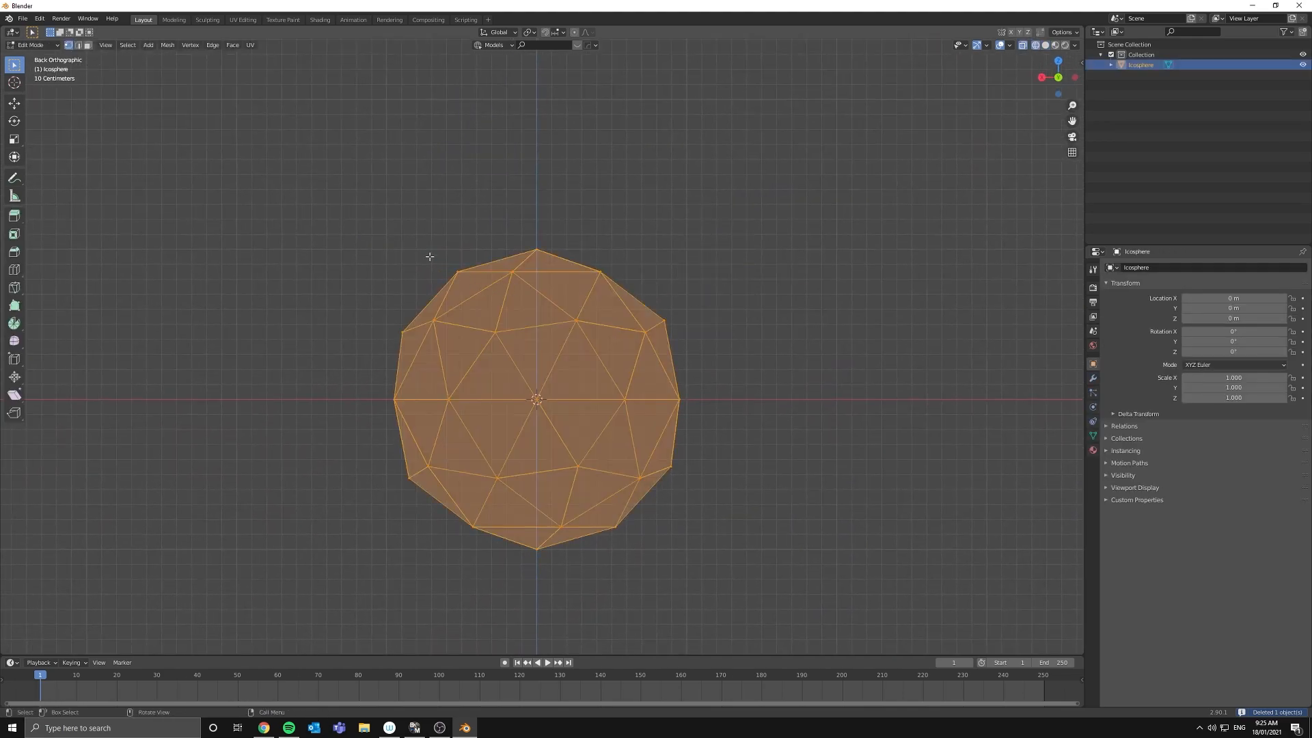
key("3")
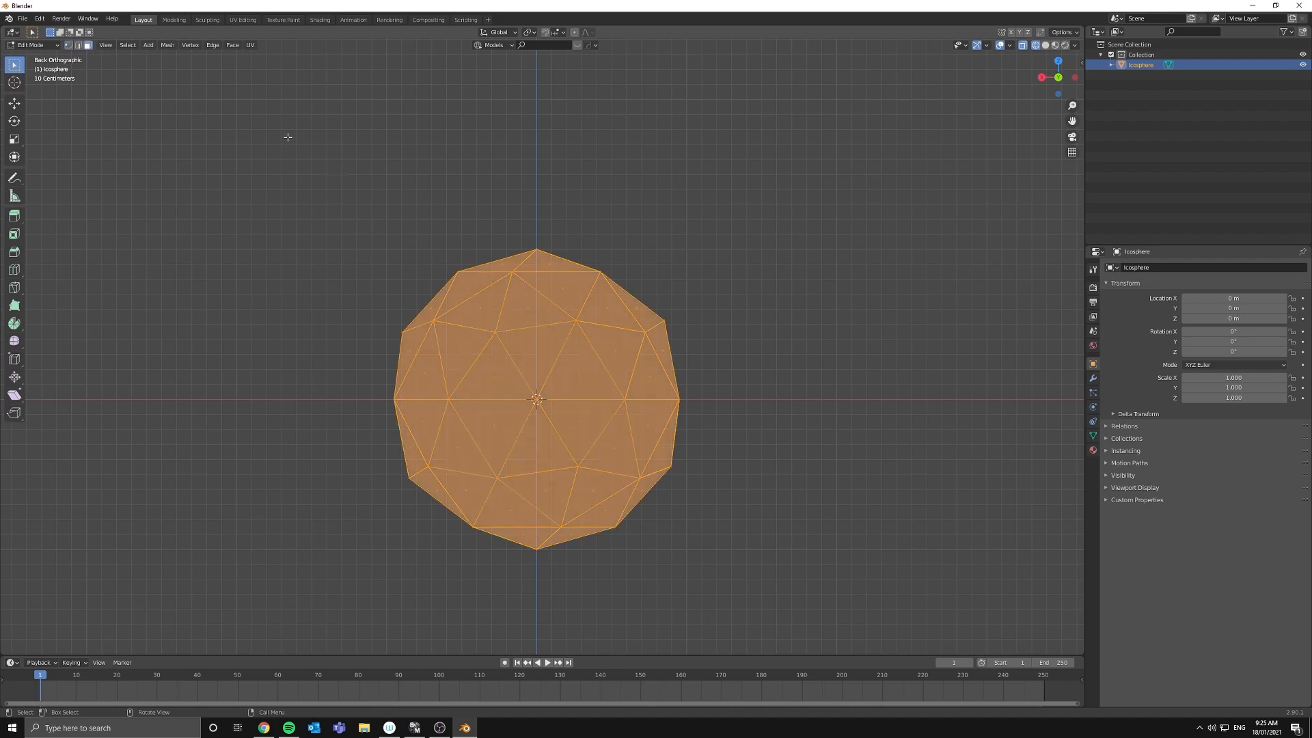
left_click_drag(210, 113, 770, 394)
key("x")
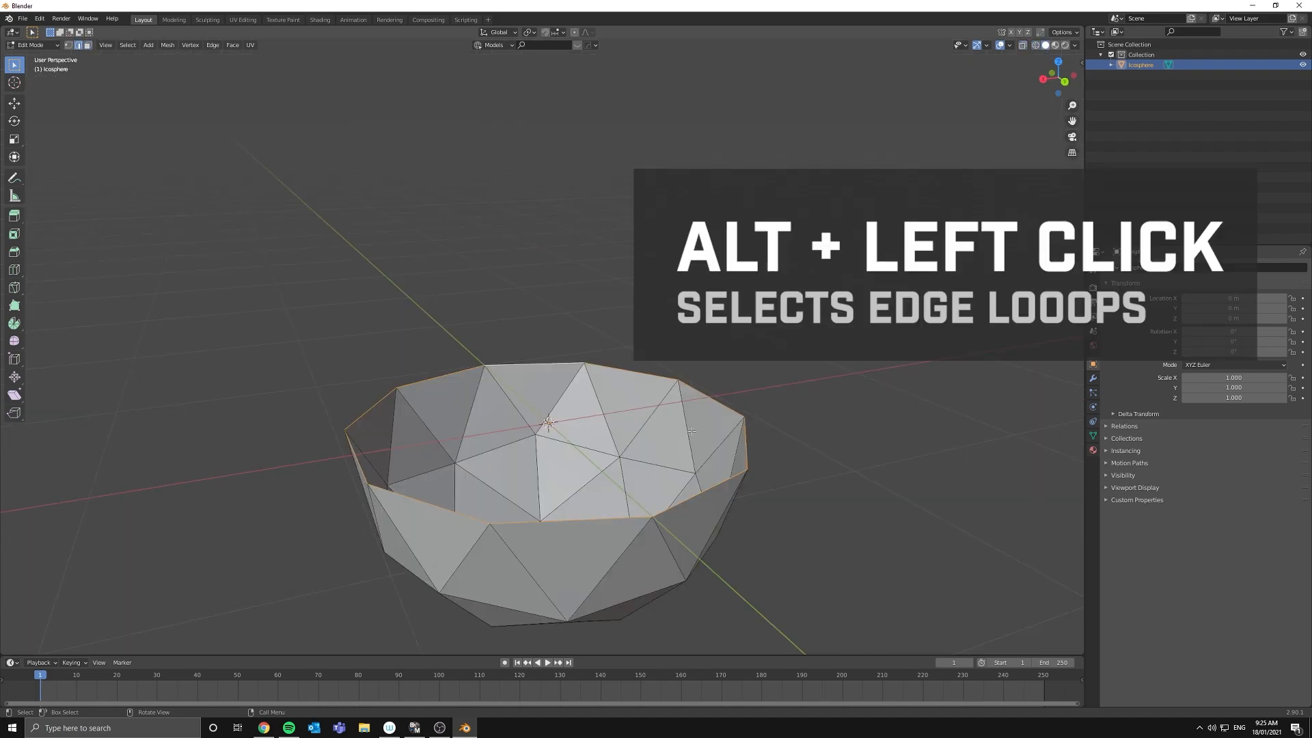
key("ctrl+KP_3")
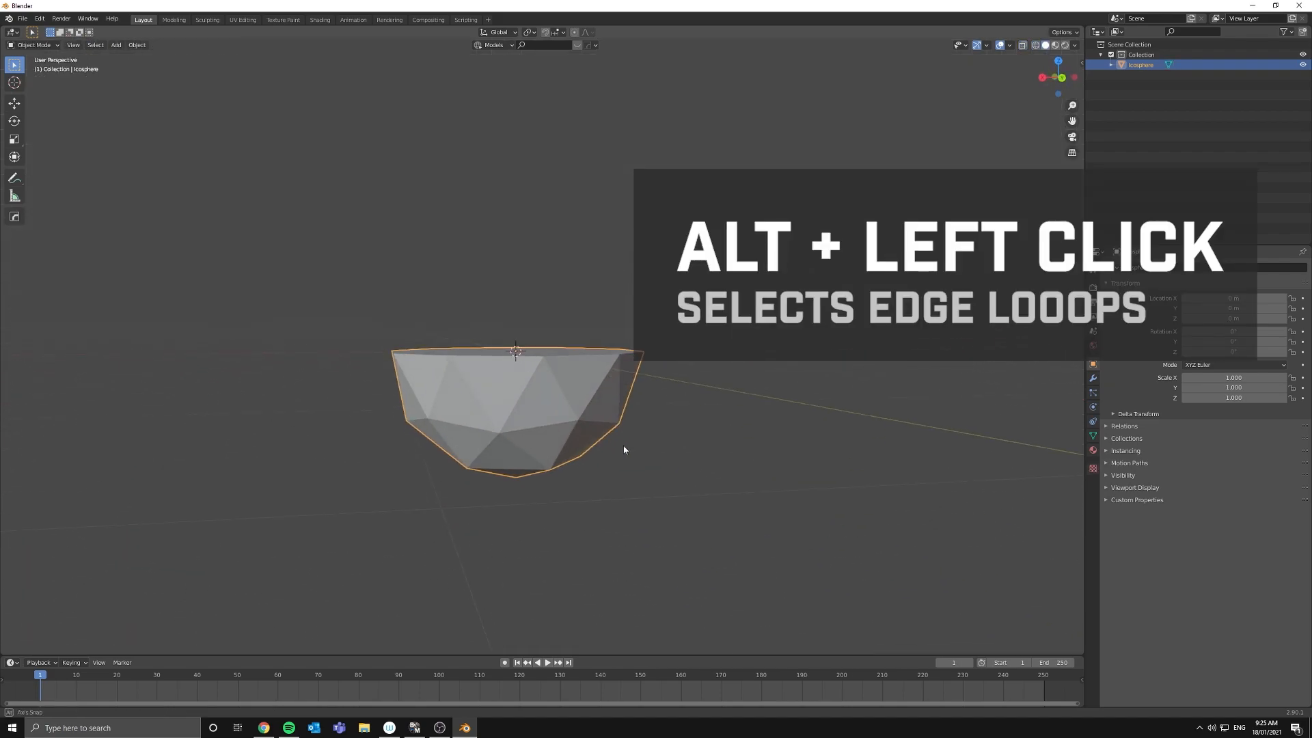
scroll(565, 440, "up", 3)
right_click(496, 351)
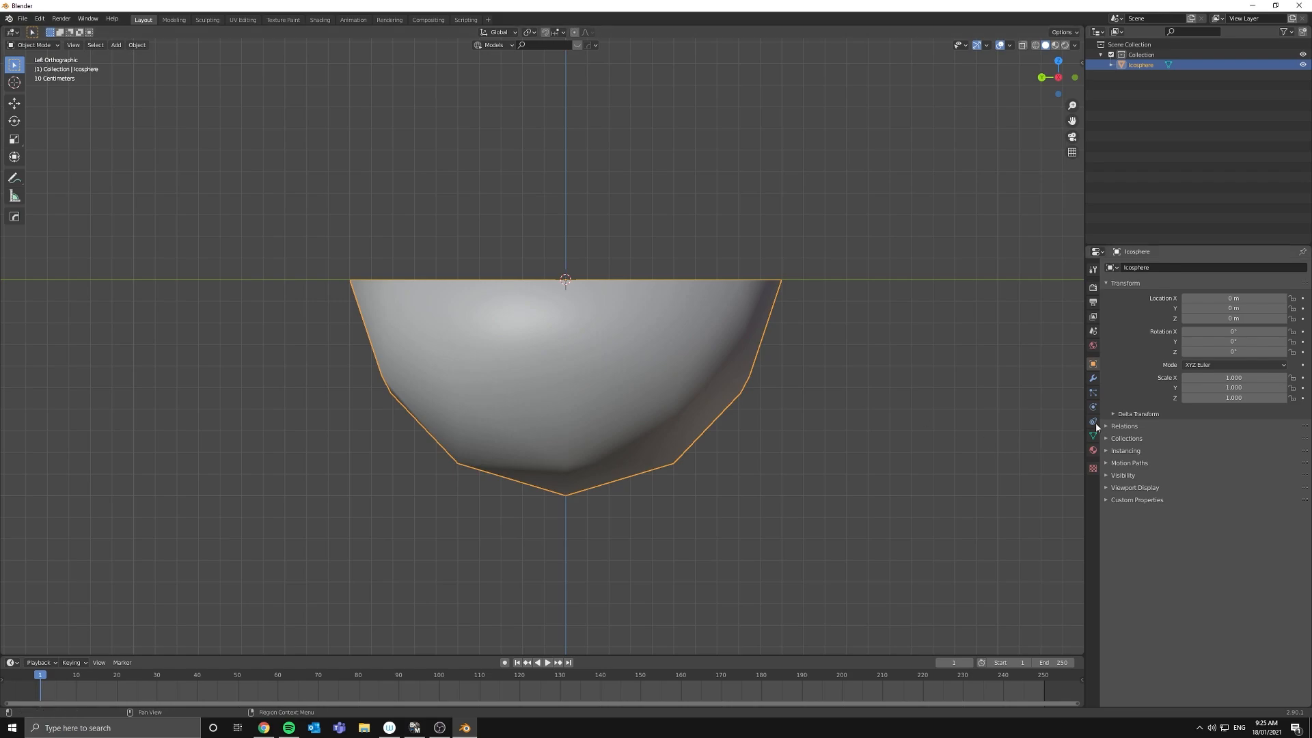
- Add a Subdivision Surface modifier to smooth the bowl
left_click(1092, 378)
left_click(1138, 268)
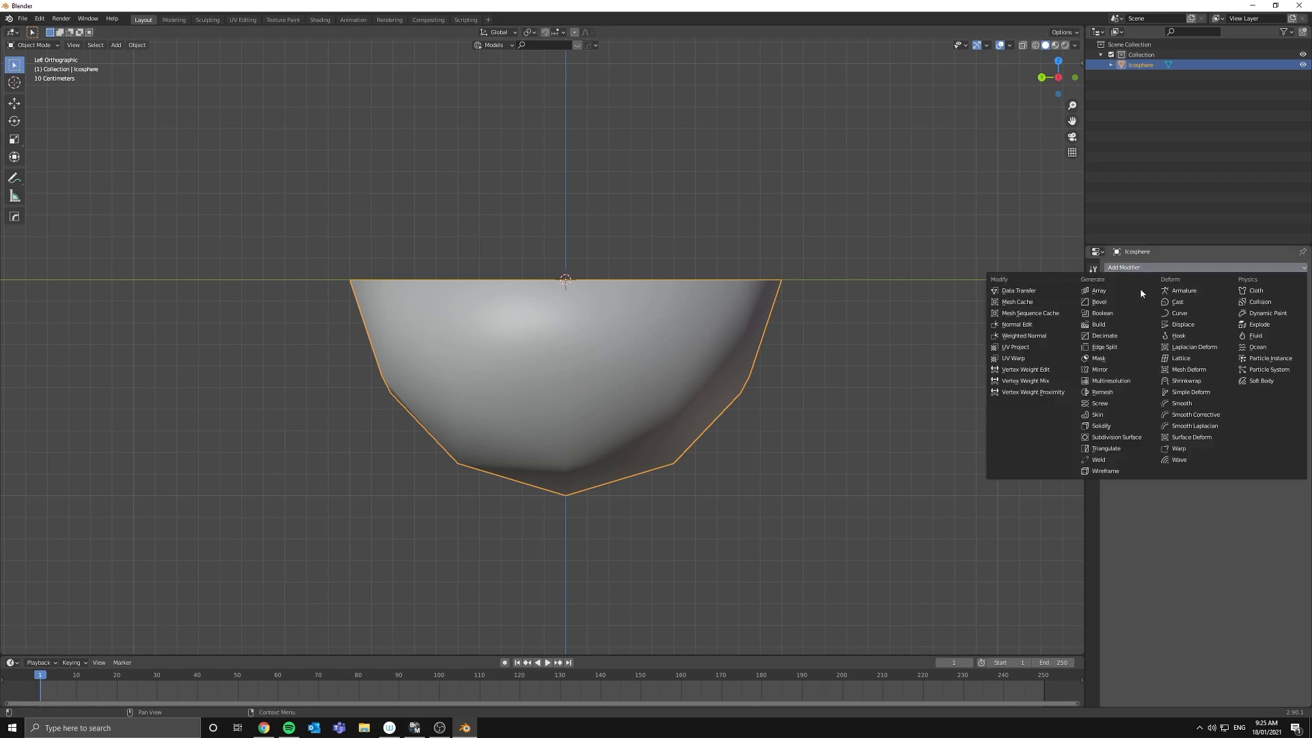
left_click(1108, 437)
- Extrude the bowl's rim, widen it outward, and extrude it upward into a flared lip
key("Tab")
key("KP_1")
scroll(762, 283, "up", 2)
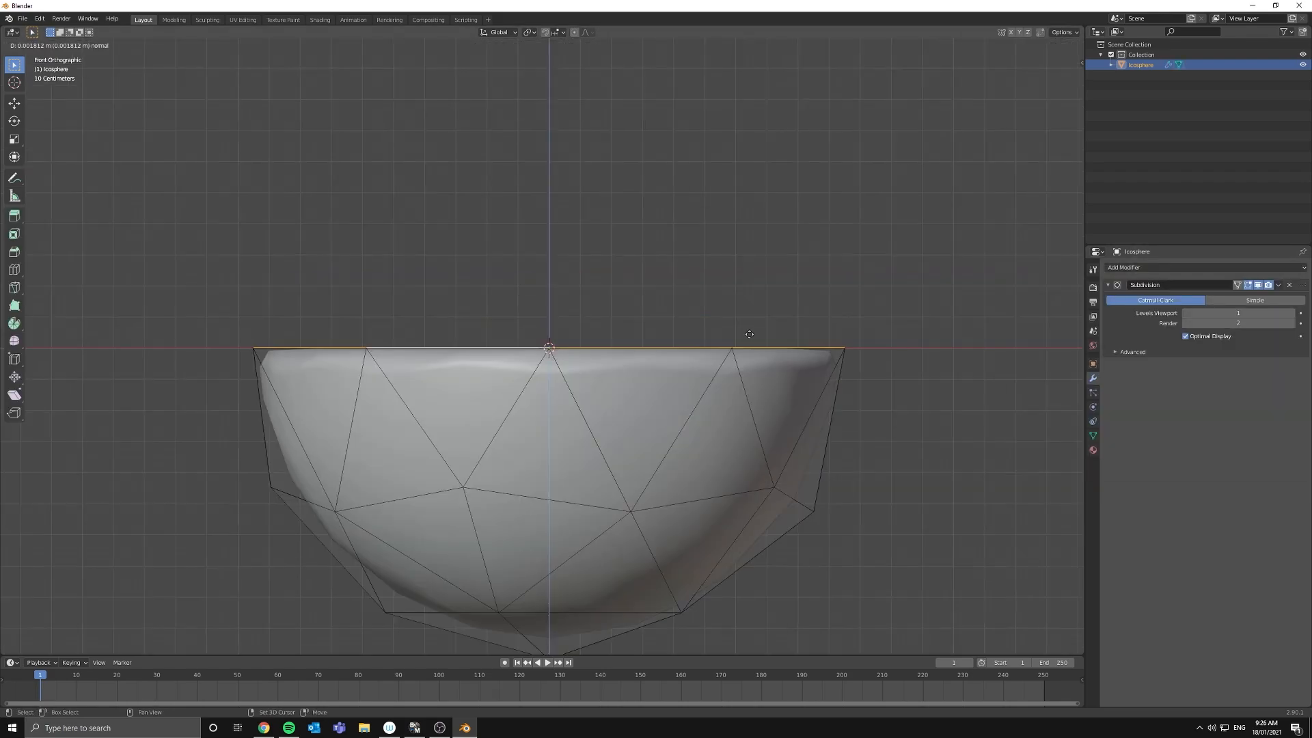
key("e")
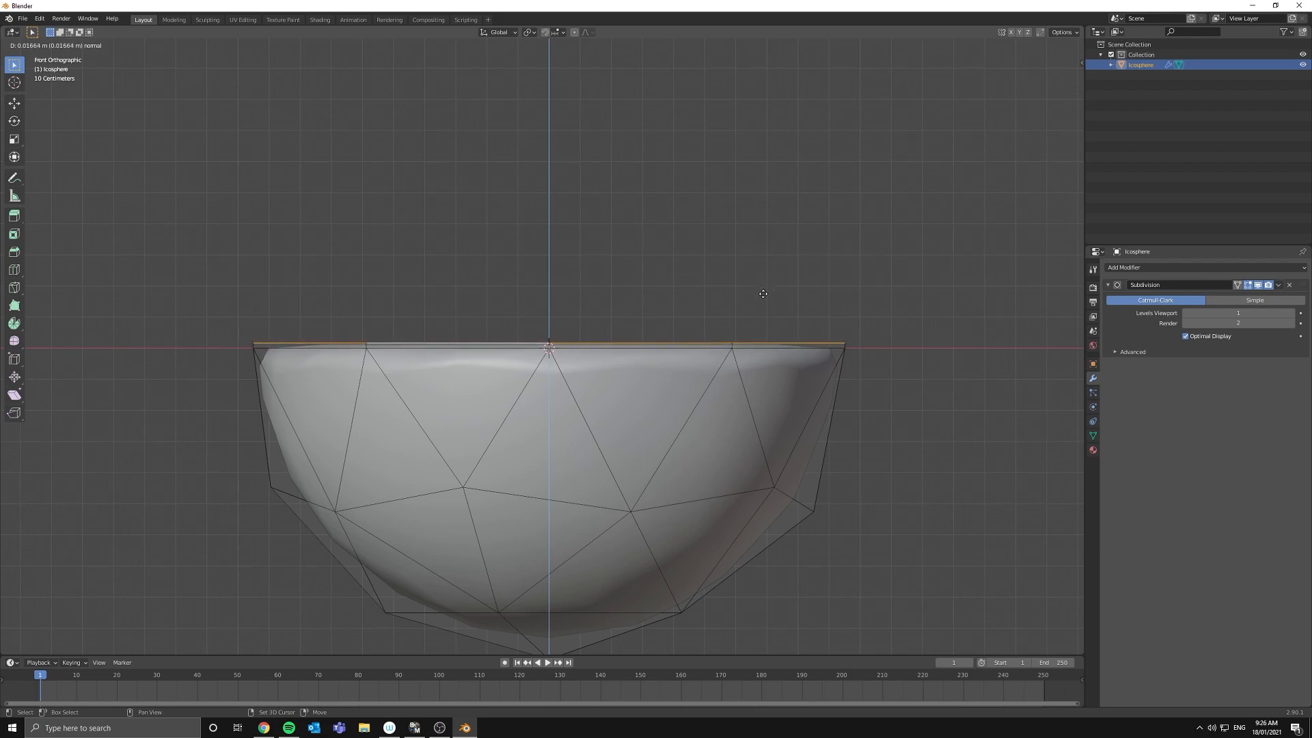
left_click(763, 294)
key("s")
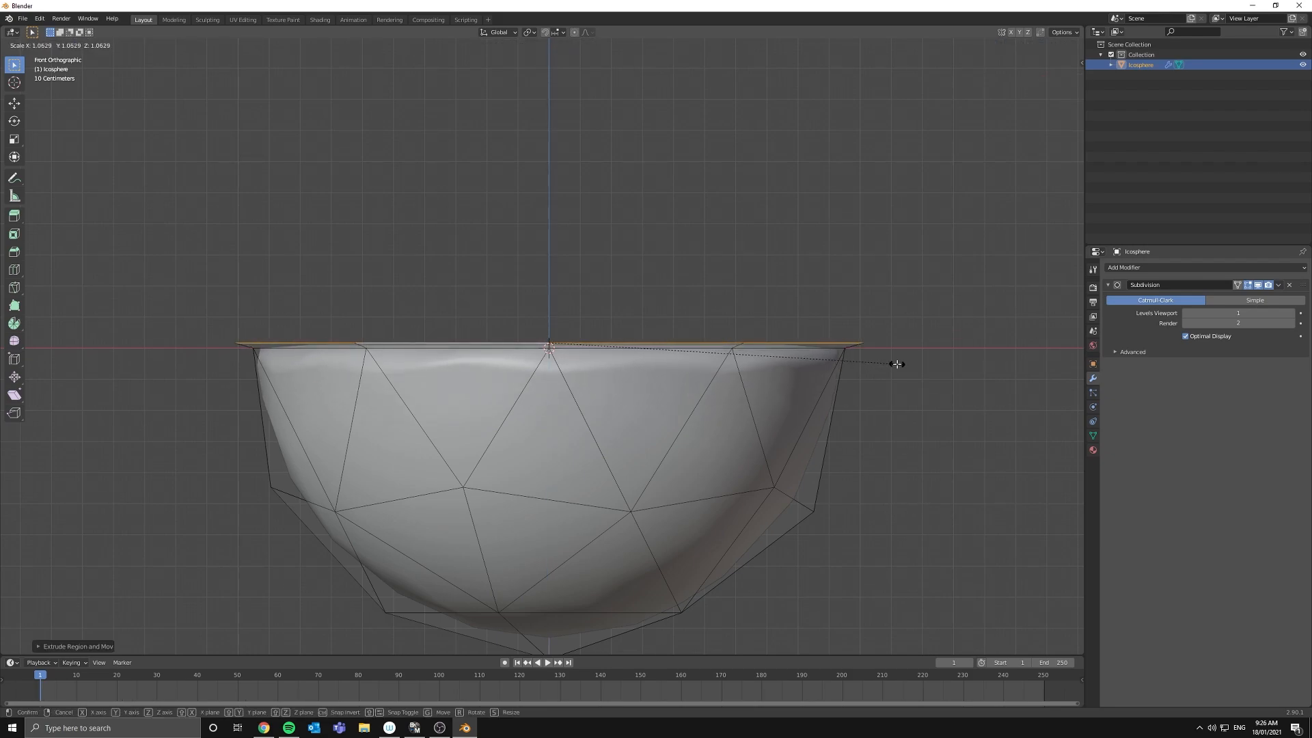
left_click(896, 365)
key("e")
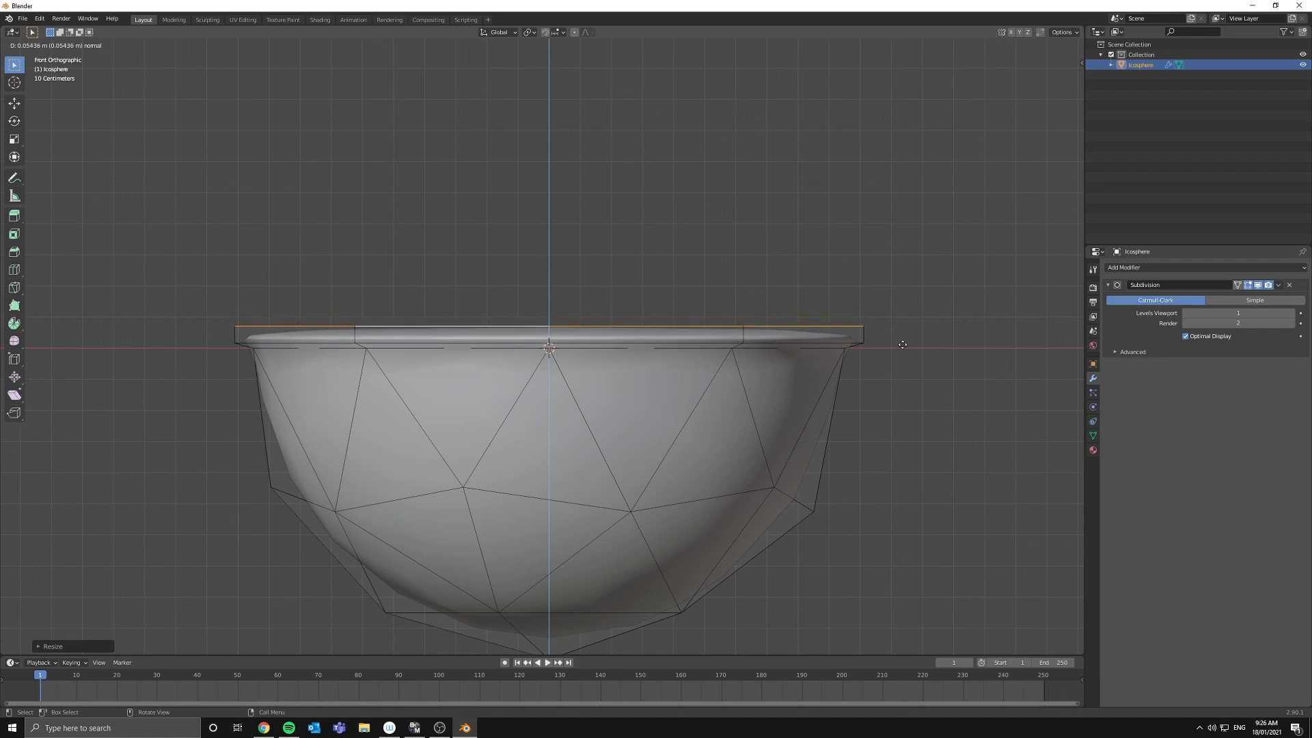
left_click(901, 344)
- Apply the bowl's transforms and scale in Object Mode
key("Tab")
key("ctrl+a")
left_click(790, 376)
key("ctrl+a")
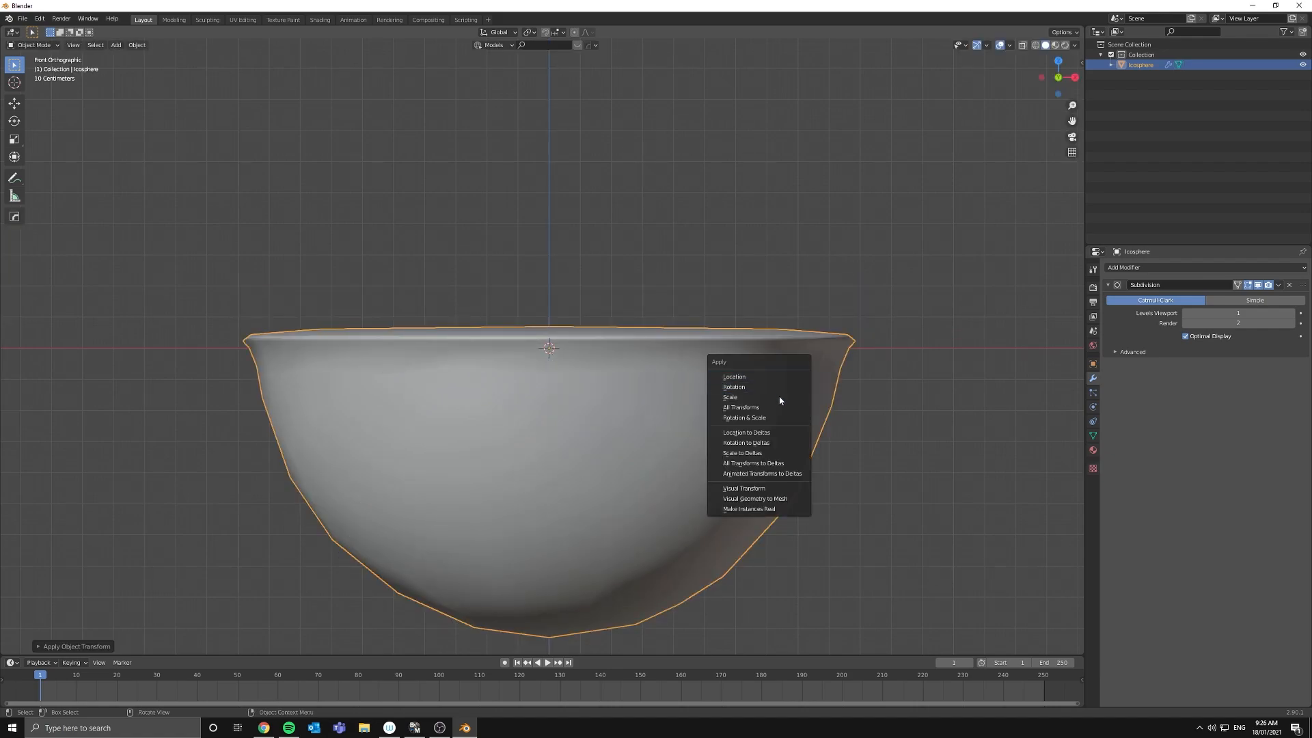
left_click(780, 398)
mouse_move(694, 407)
middle_mouse_down()
mouse_move(683, 366)
mouse_move(721, 403)
mouse_move(703, 389)
middle_mouse_up()
- Add a loop cut just under the rim and slide it toward the rim
key("Tab")
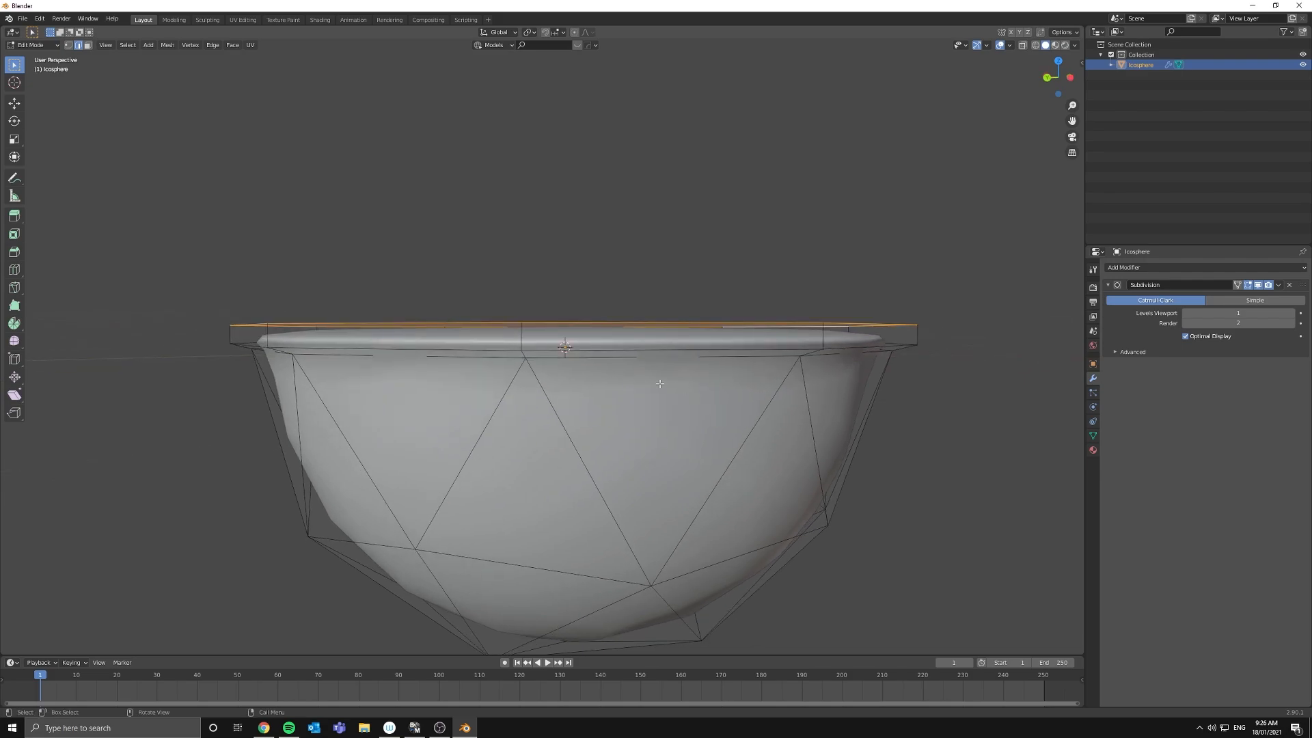
key("ctrl+r")
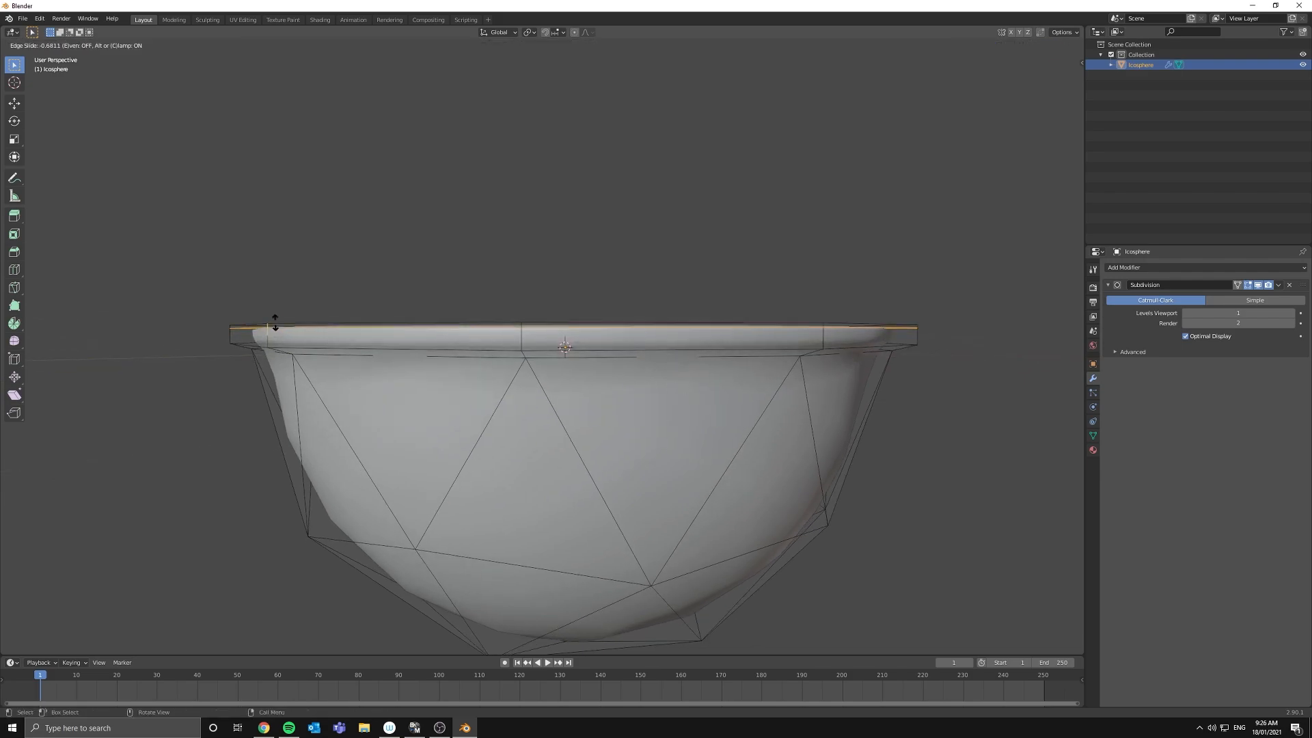
left_click(275, 323)
key("g")
key("g")
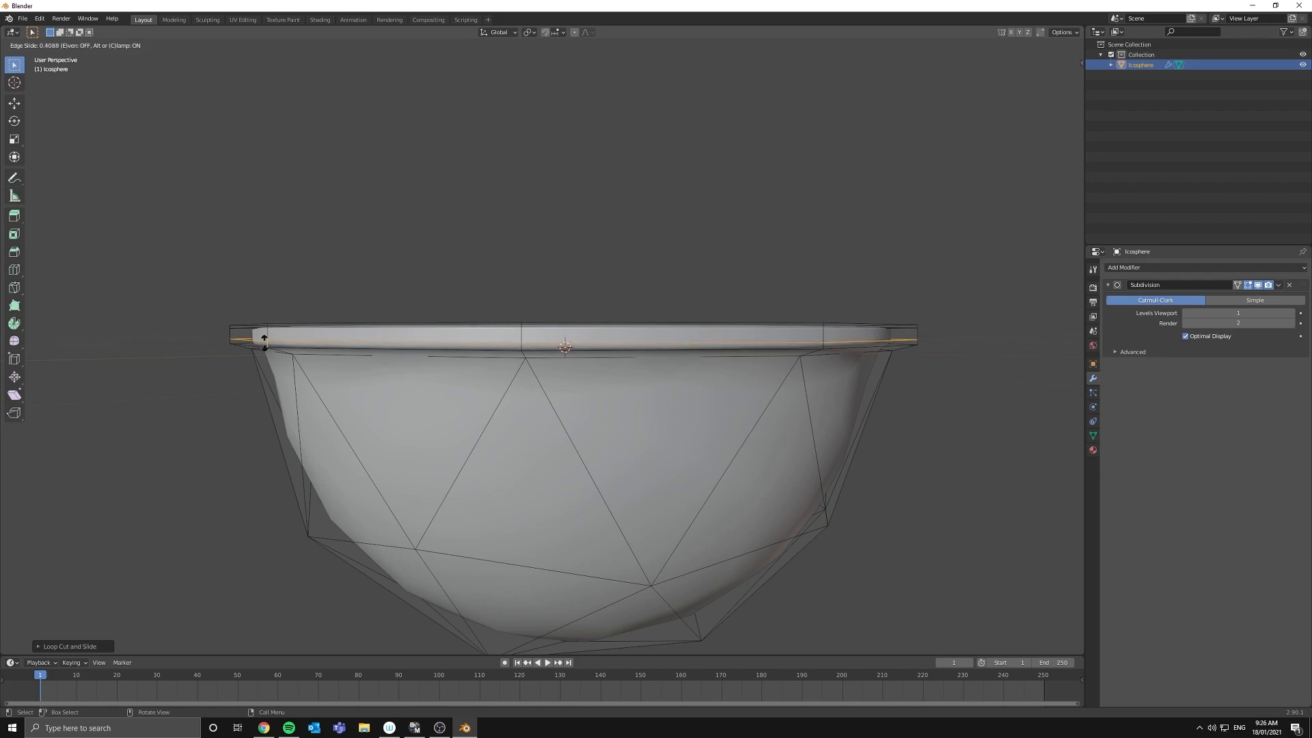
left_click(263, 341)
key("Tab")
scroll(527, 372, "down", 4)
mouse_move(527, 372)
middle_mouse_down()
mouse_move(577, 325)
mouse_move(555, 337)
mouse_move(552, 376)
middle_mouse_up()
- Raise the bowl's top cap face slightly along Z and inspect the result
key("Tab")
scroll(503, 370, "up", 3)
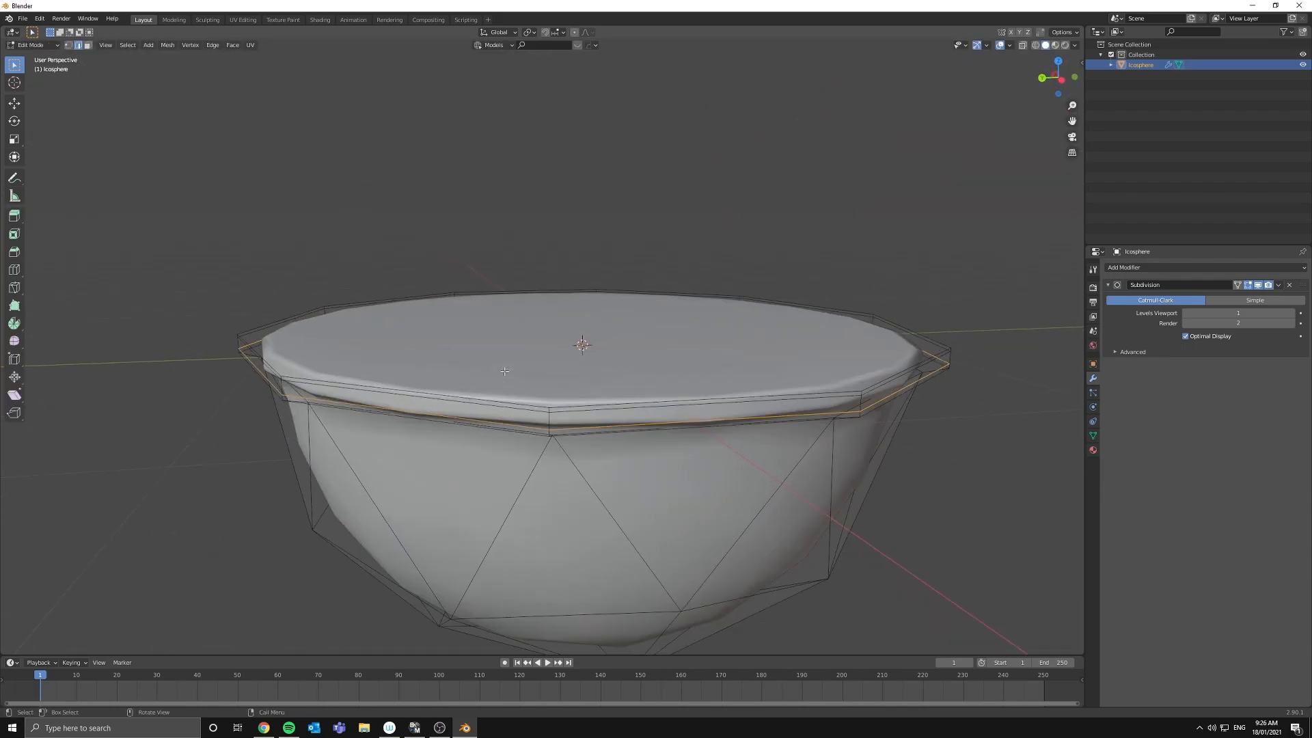
key("3")
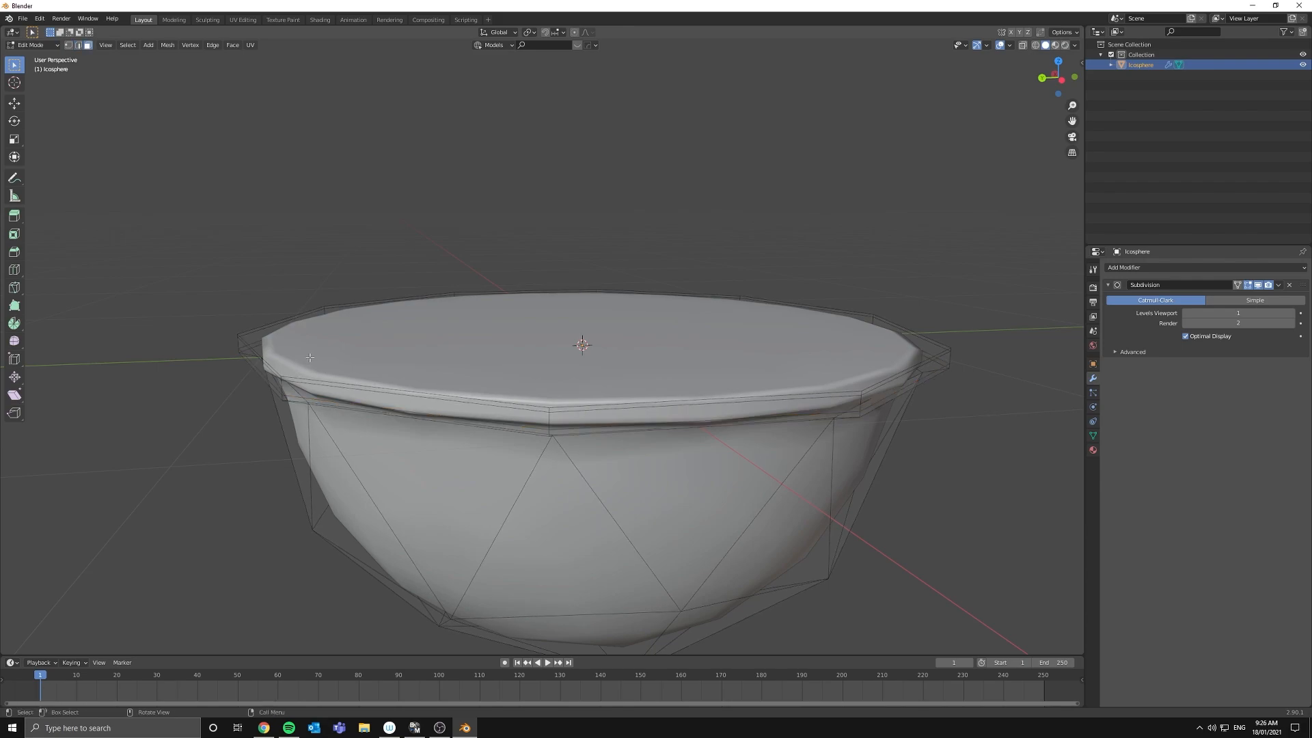
left_click(309, 357)
key("g")
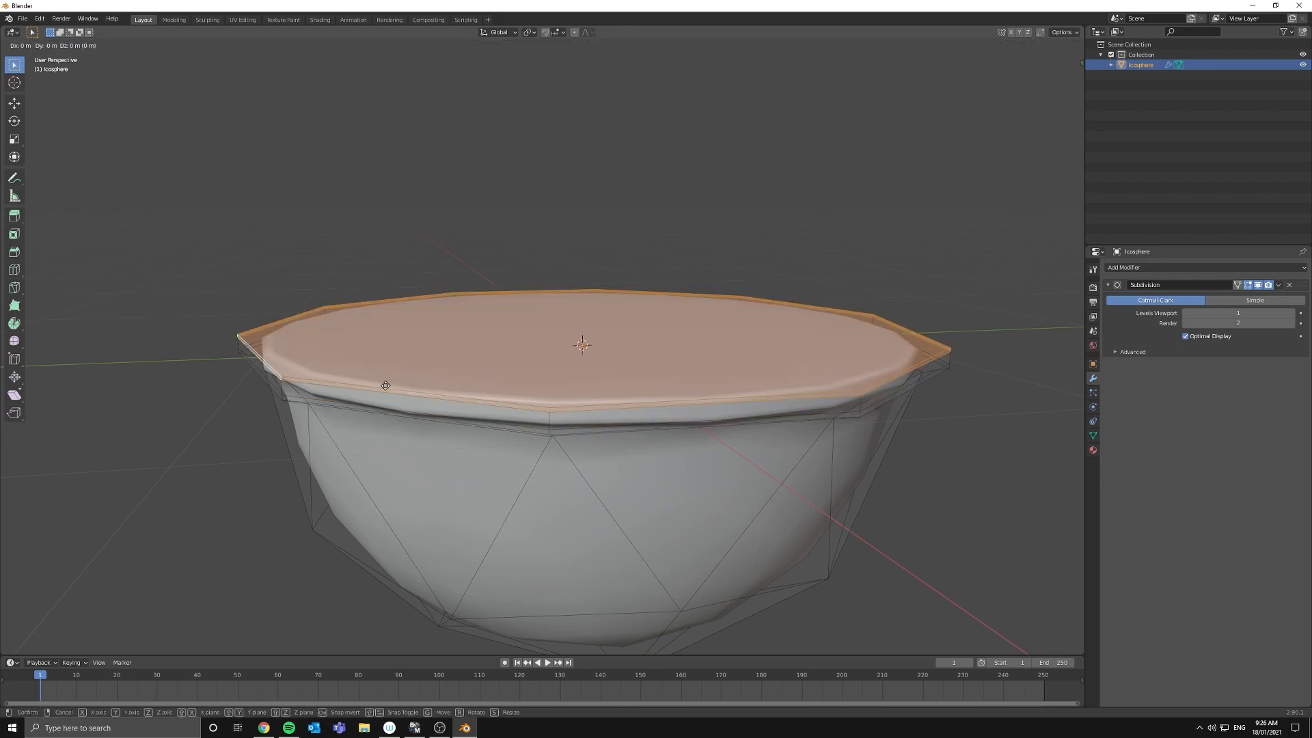
key("z")
left_click(390, 378)
key("Tab")
scroll(390, 378, "down", 5)
mouse_move(390, 378)
middle_mouse_down()
mouse_move(557, 390)
mouse_move(628, 414)
middle_mouse_up()
scroll(556, 391, "down", 3)
scroll(615, 379, "up", 3)
key("Tab")
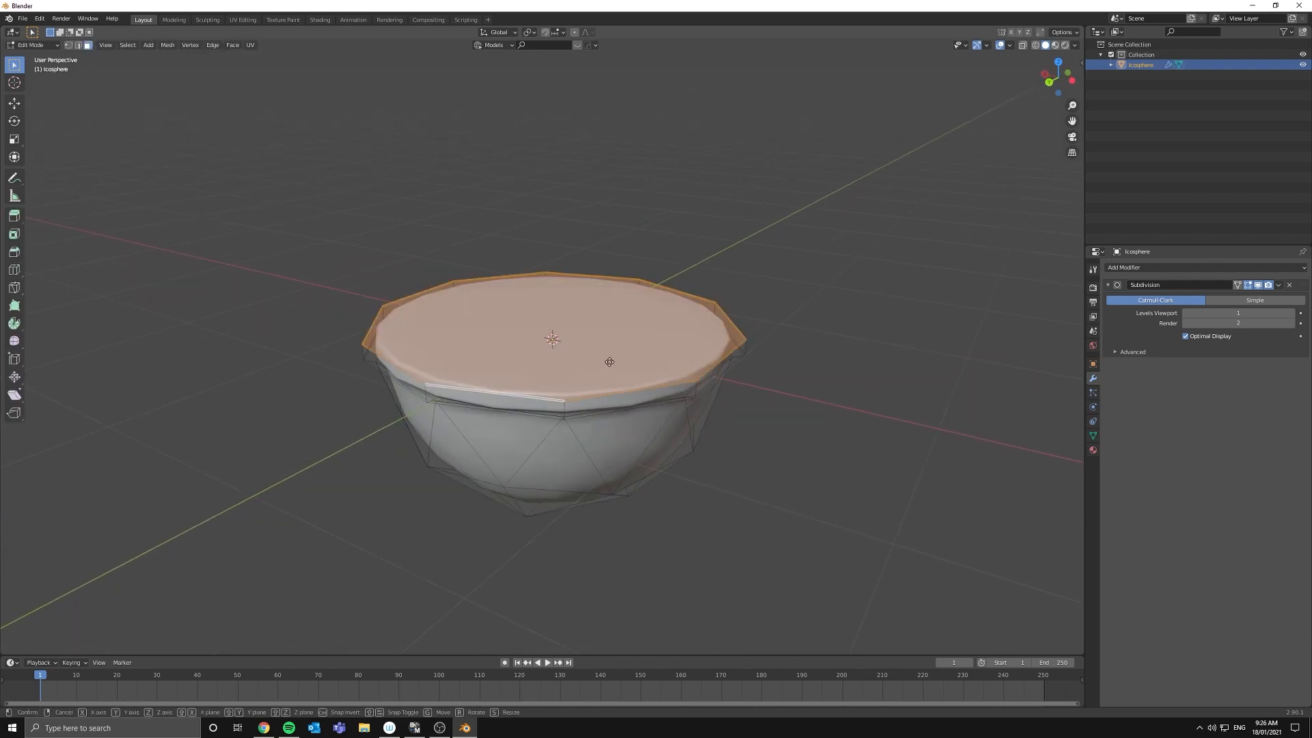
key("Tab")
mouse_move(715, 368)
middle_mouse_down("alt")
mouse_move(628, 353)
mouse_move(570, 389)
middle_mouse_up("alt")
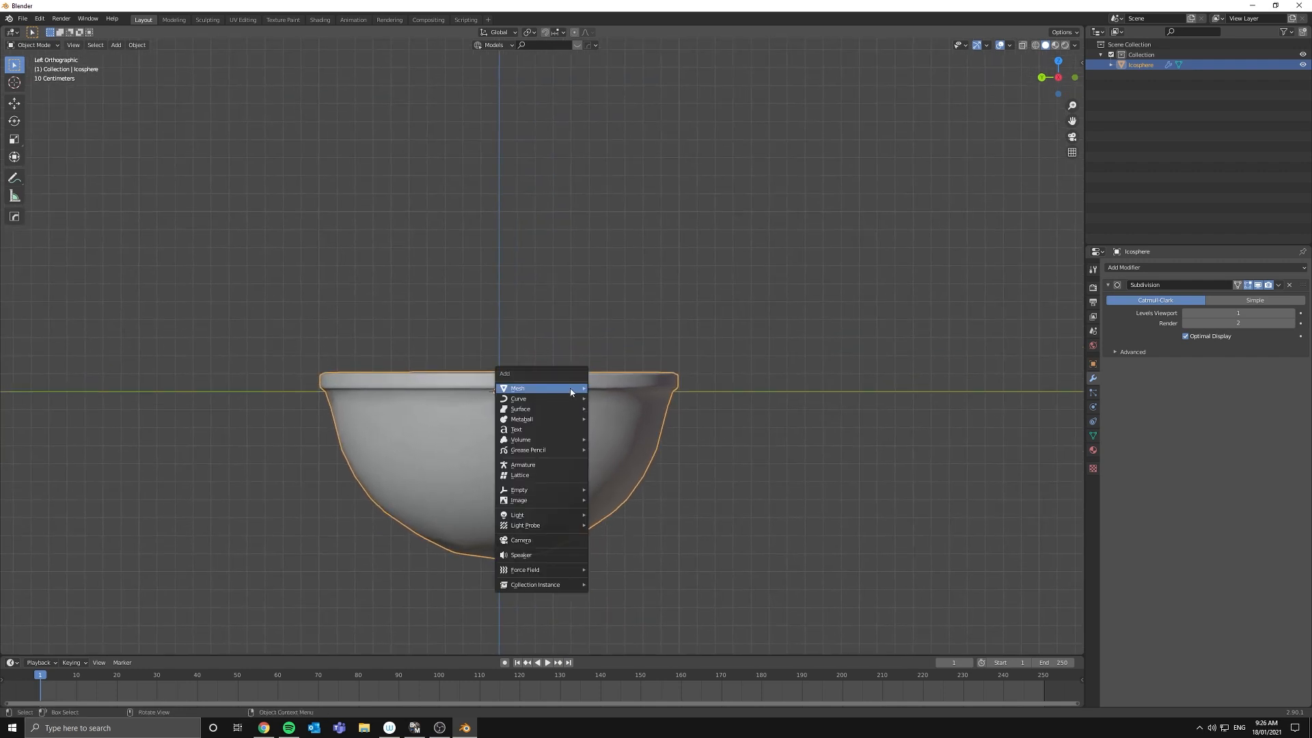
- Add a cylinder with 8 vertices at the bowl's centre
key("shift+a")
left_click(632, 446)
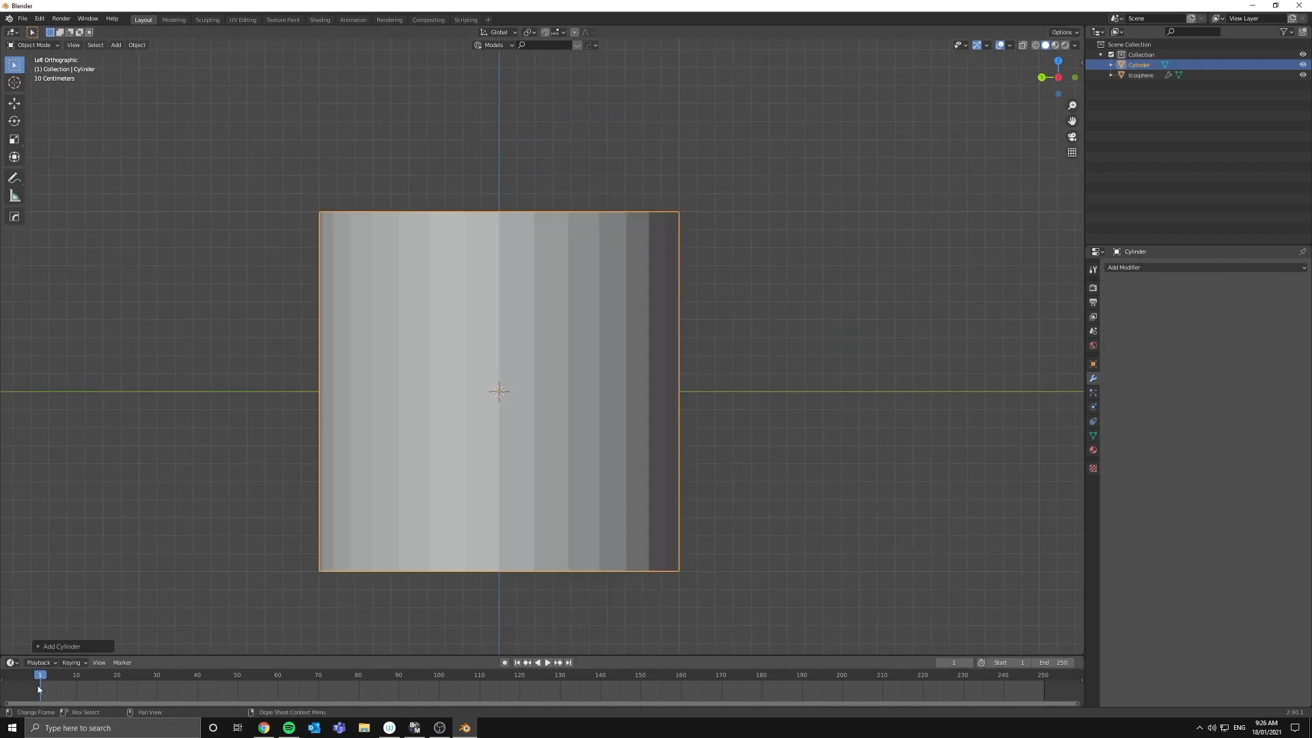
left_click(61, 643)
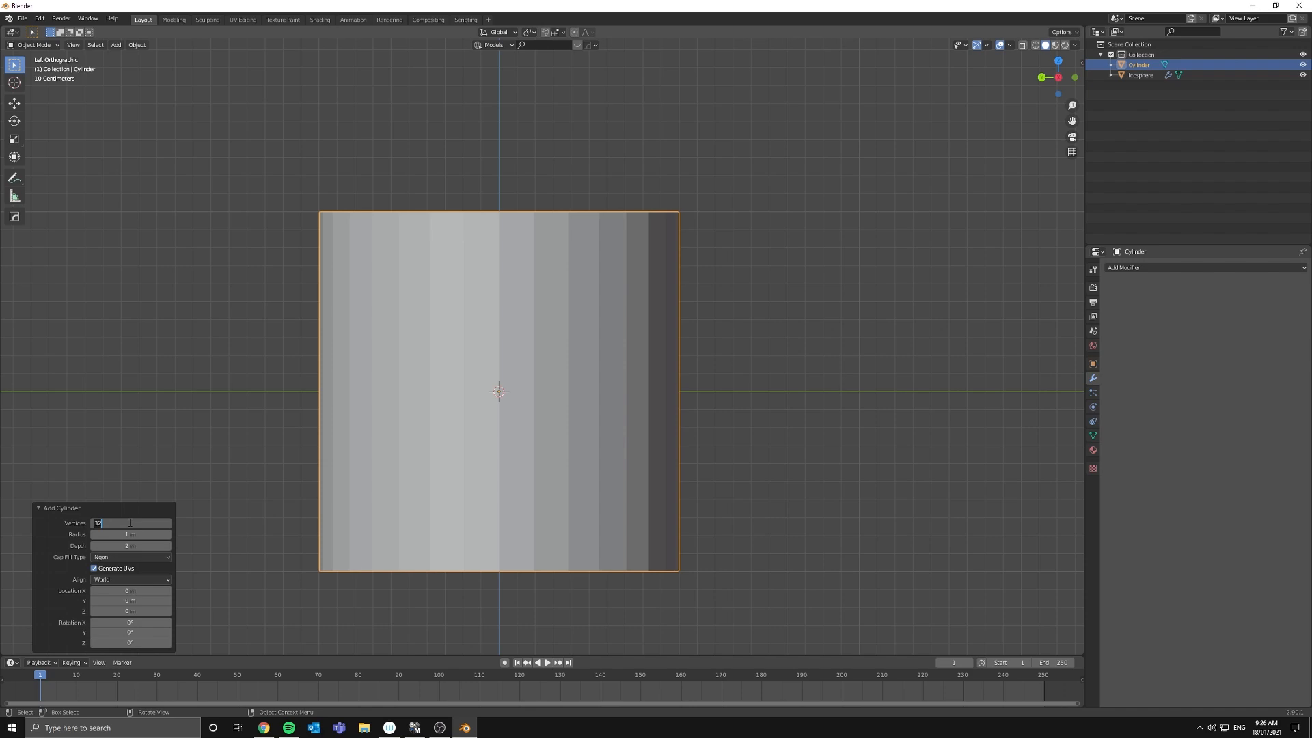
type("8")
key("Return")
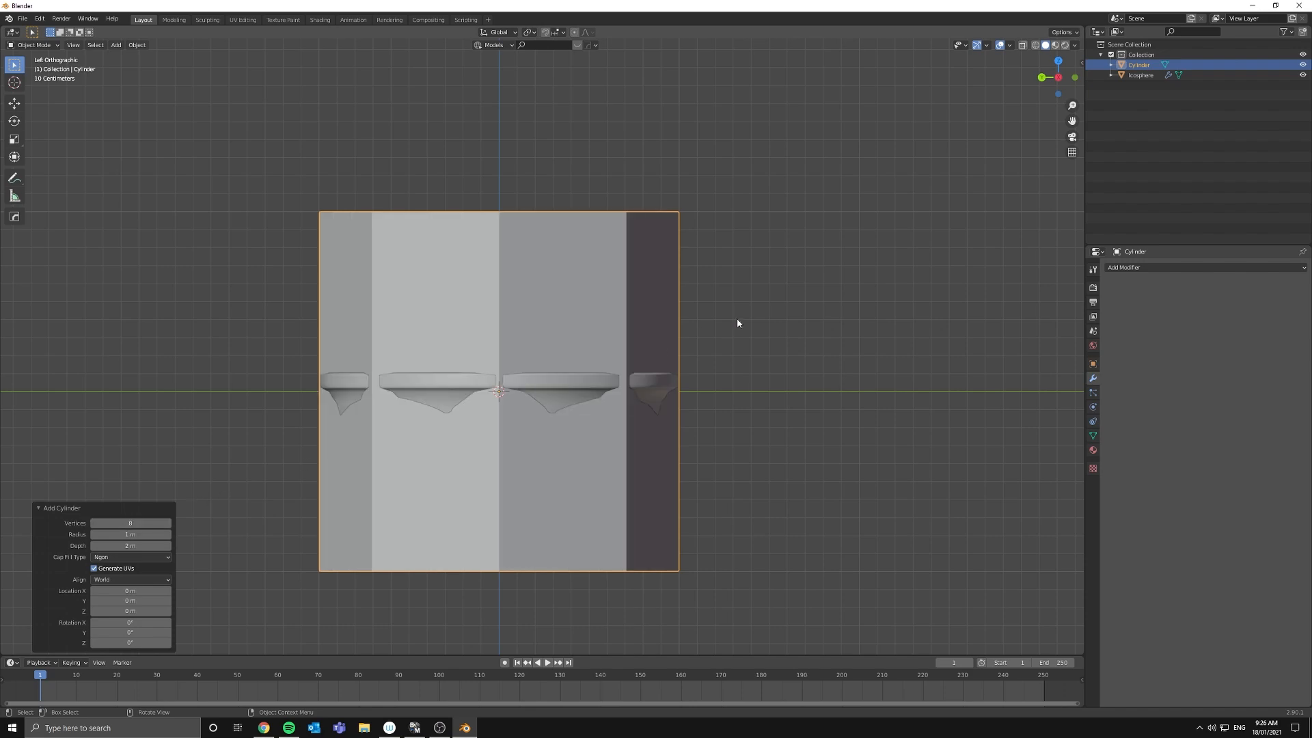
- Scale the cylinder down to about 0.15 and fine-tune its size from the top view
key("s")
left_click(528, 352)
key("KP_7")
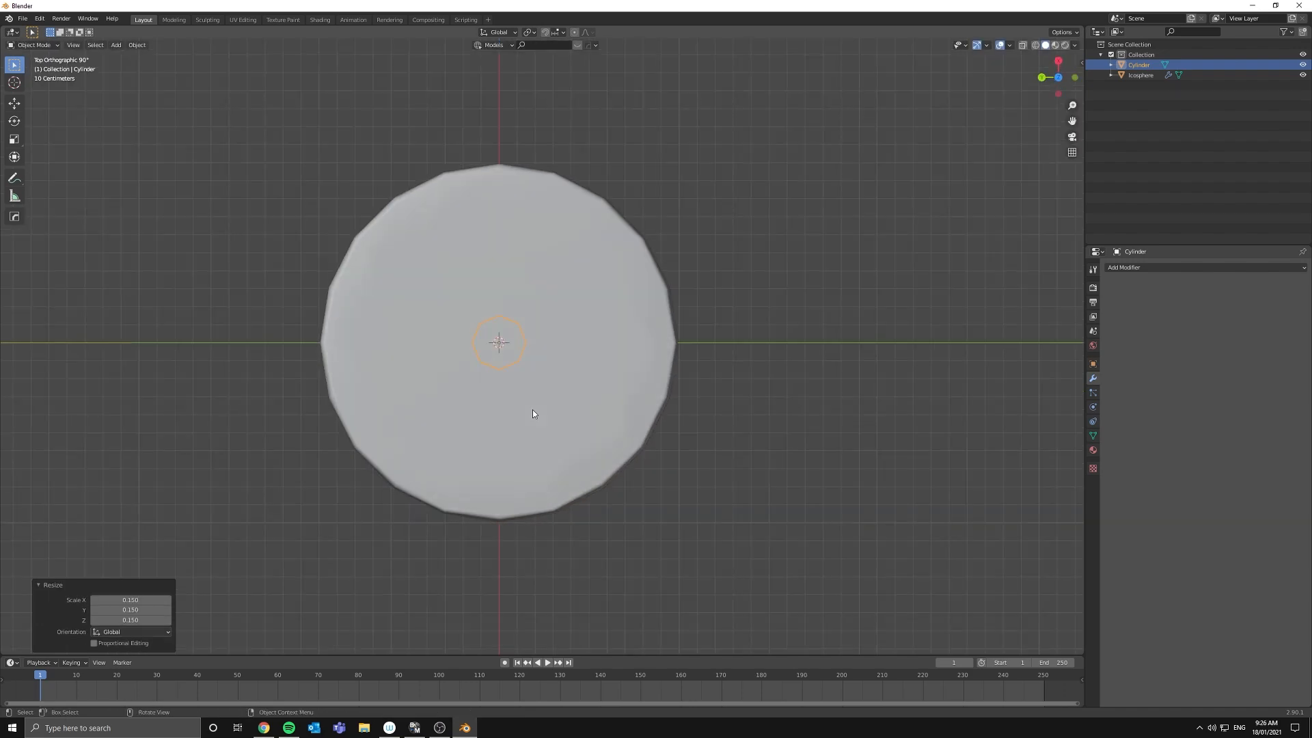
key("s")
left_click(717, 397)
mouse_move(723, 398)
middle_mouse_down()
mouse_move(632, 420)
mouse_move(674, 332)
middle_mouse_up()
scroll(674, 331, "up", 4)
- Set snapping to faces and drop the cylinder down along Z onto the island's lid
key("g")
key("z")
key("Return")
left_click(498, 32)
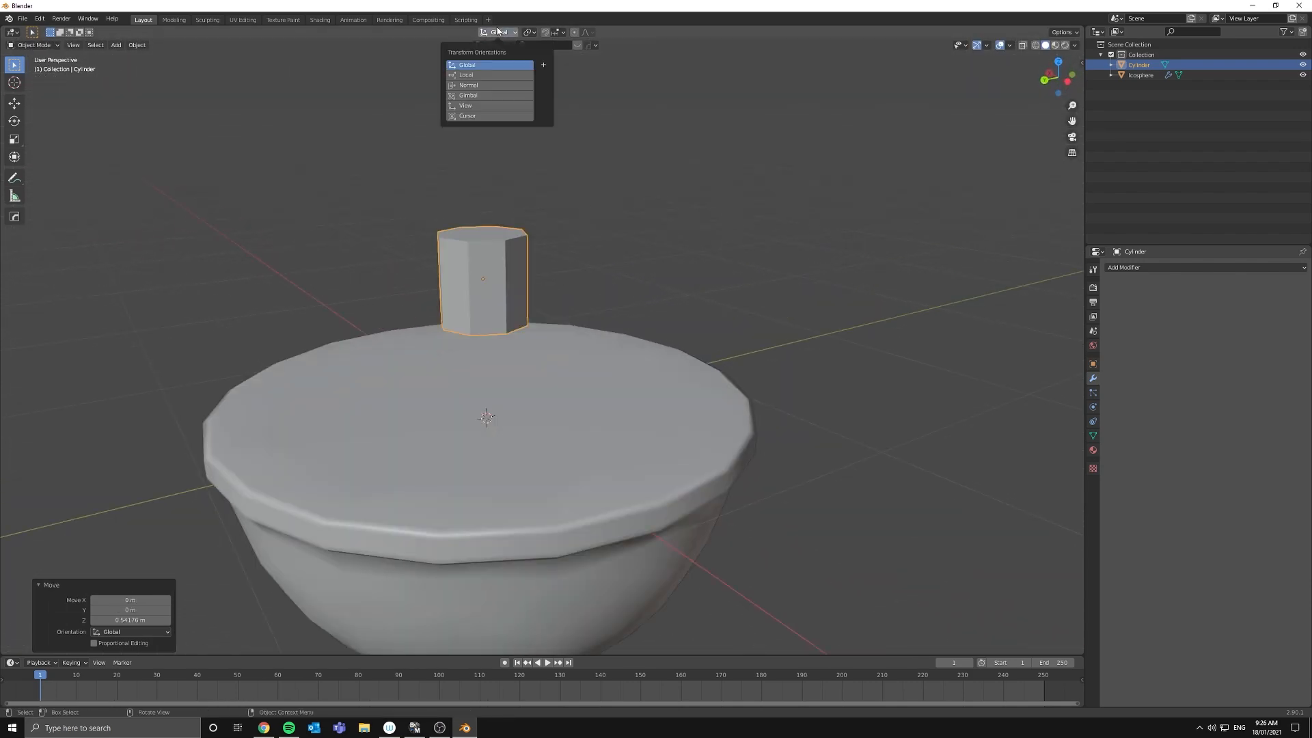
left_click(558, 32)
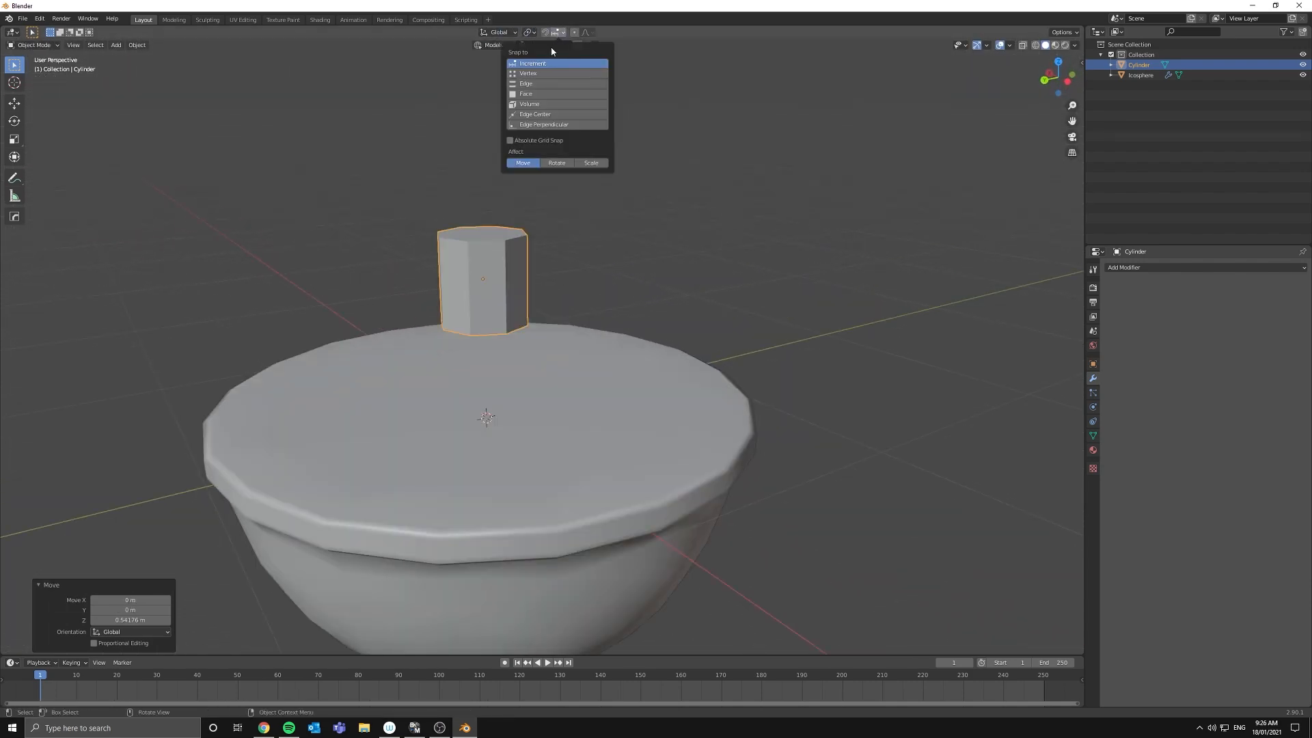
left_click(543, 95)
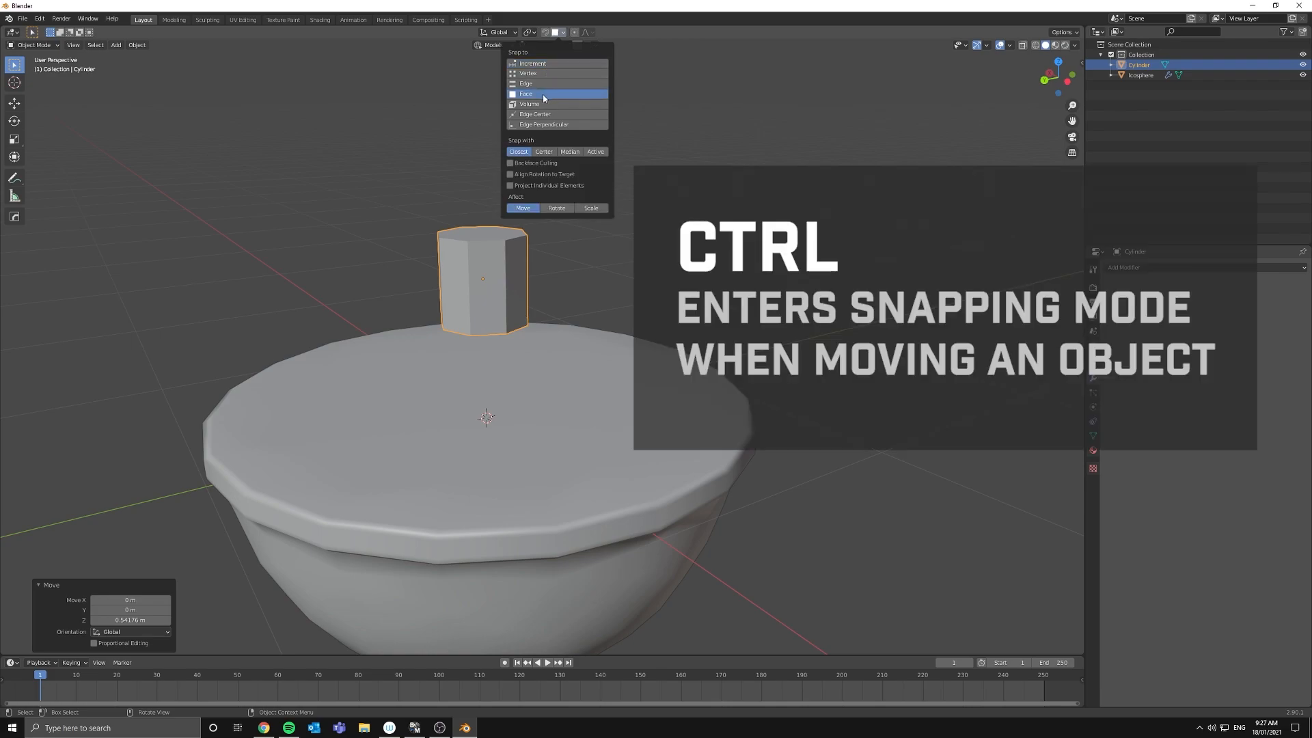
key("g")
key("z")
left_click(522, 405)
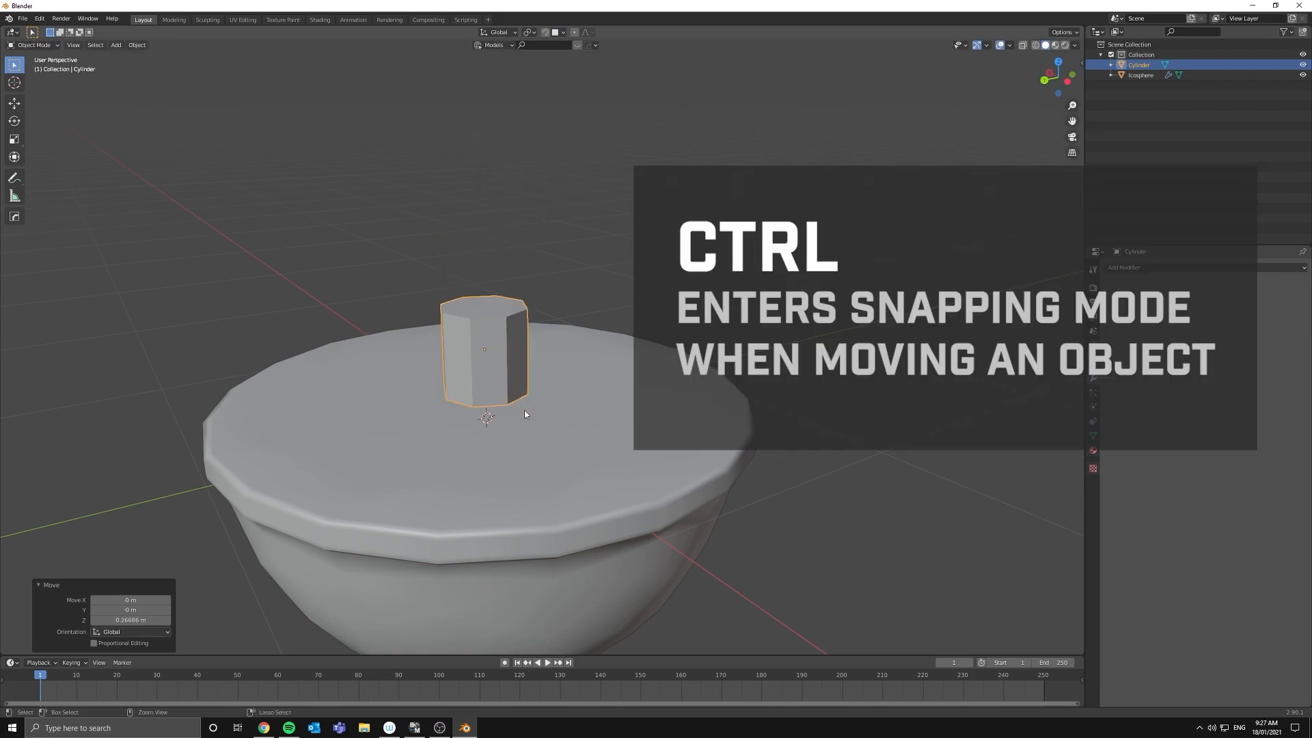
scroll(579, 392, "down", 3)
- Stretch the cylinder's top upward along Z into a tall trunk
key("Tab")
key("ctrl+KP_3")
key("g")
key("z")
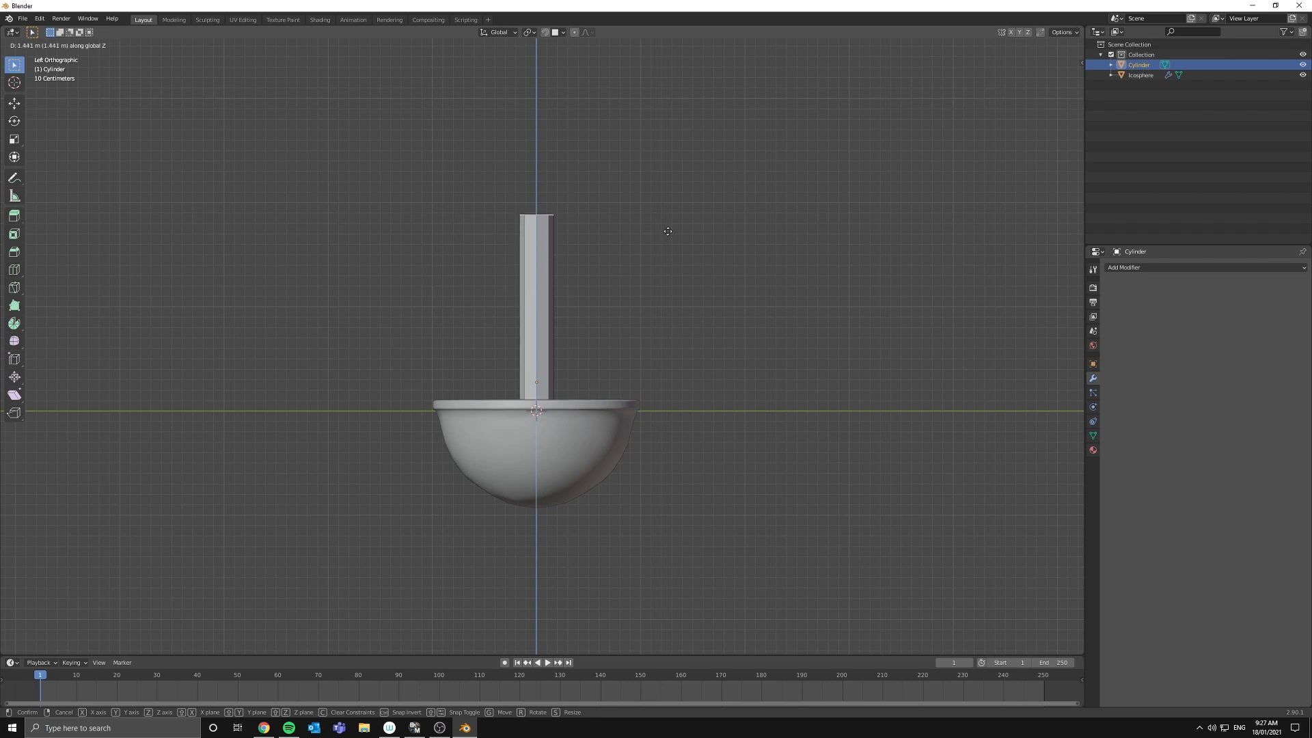
left_click(667, 231)
key("Tab")
- Add a Subdivision Surface modifier to the trunk and bevel its edges
left_click(1138, 267)
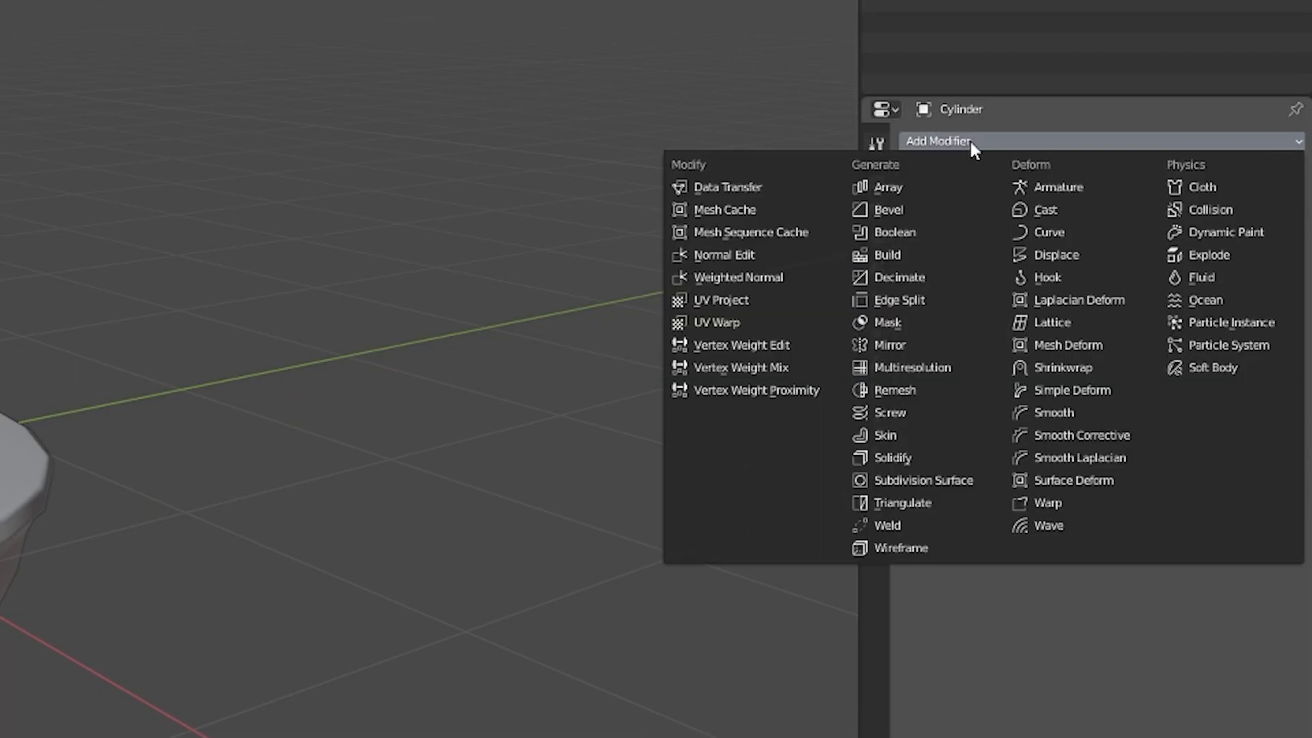
left_click(975, 479)
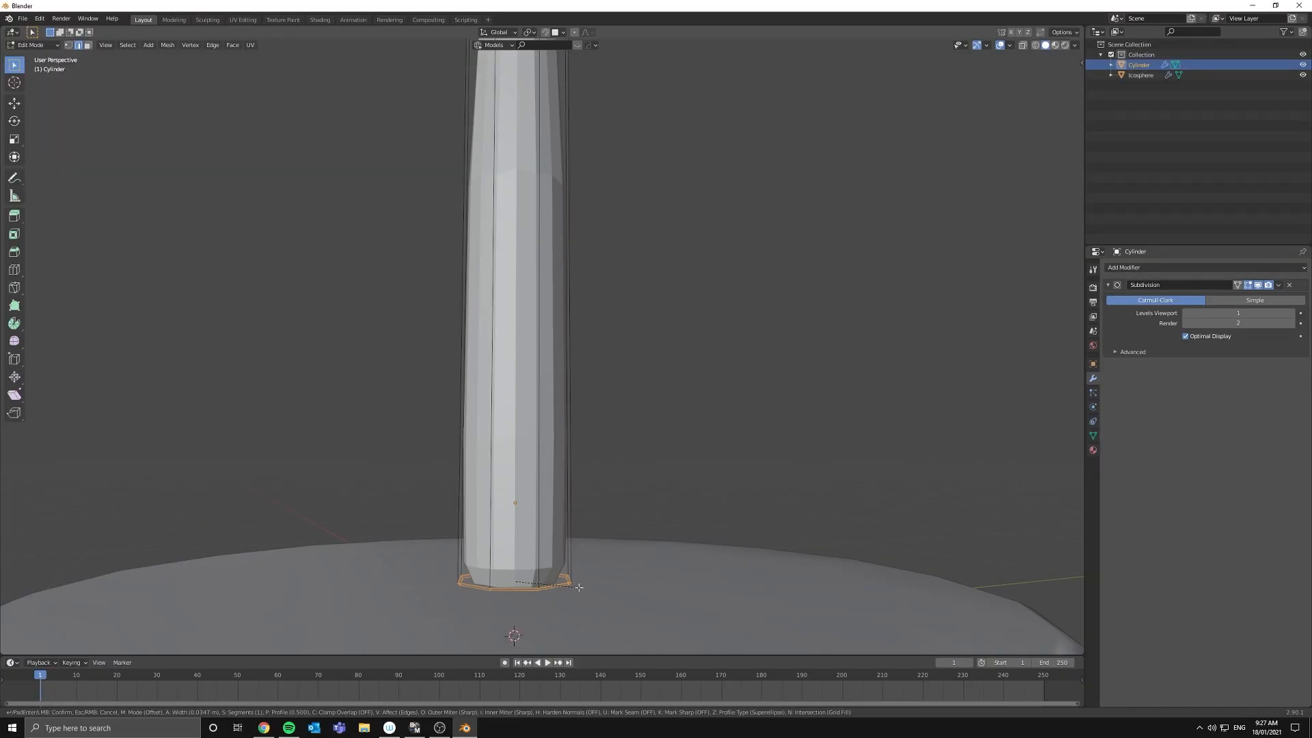
left_click(578, 588)
- Add loop cuts around the trunk near its base and near its top
key("ctrl+r")
left_click(533, 185)
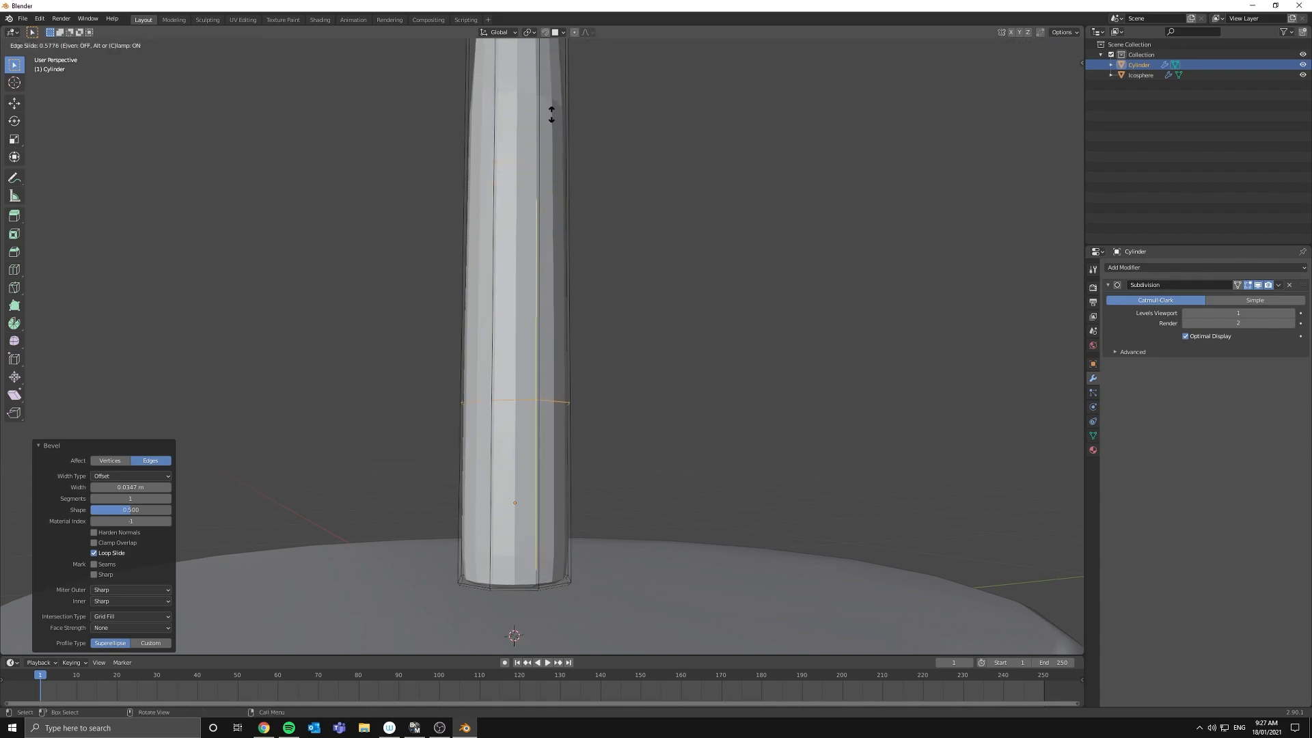
left_click(529, 253)
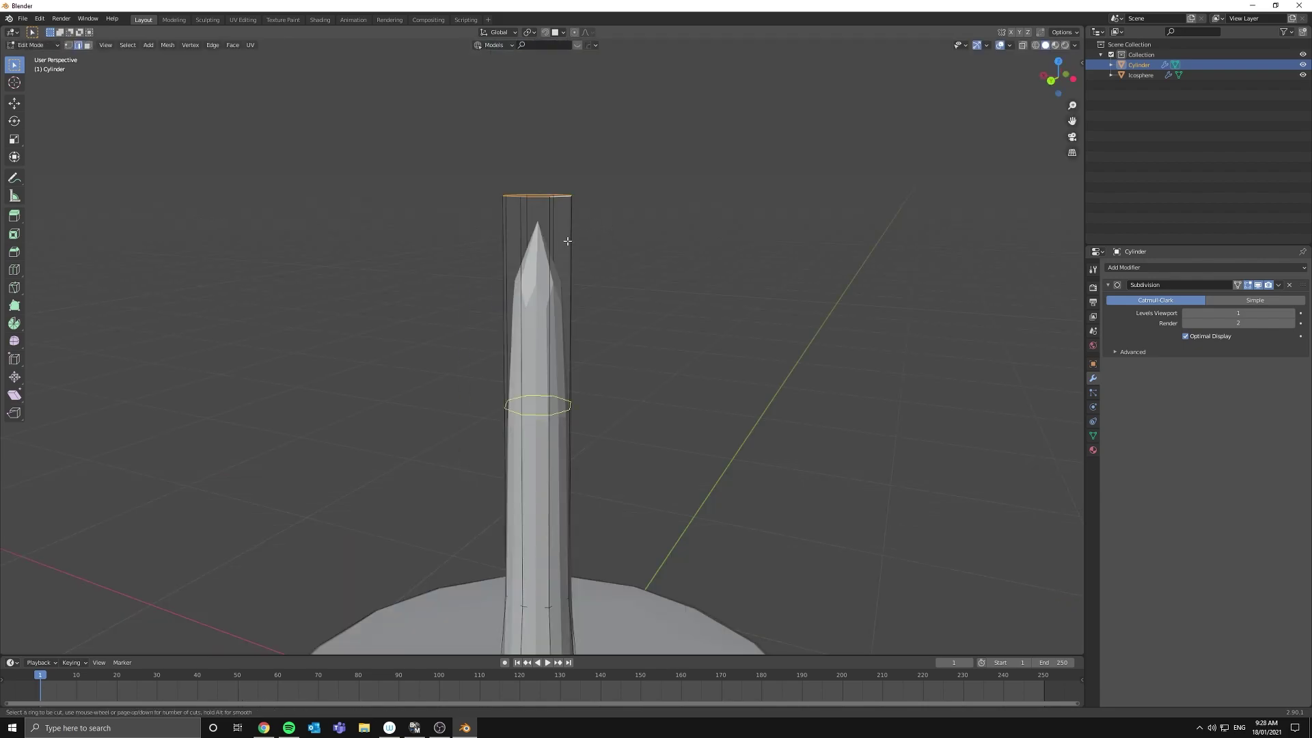
left_click(566, 239)
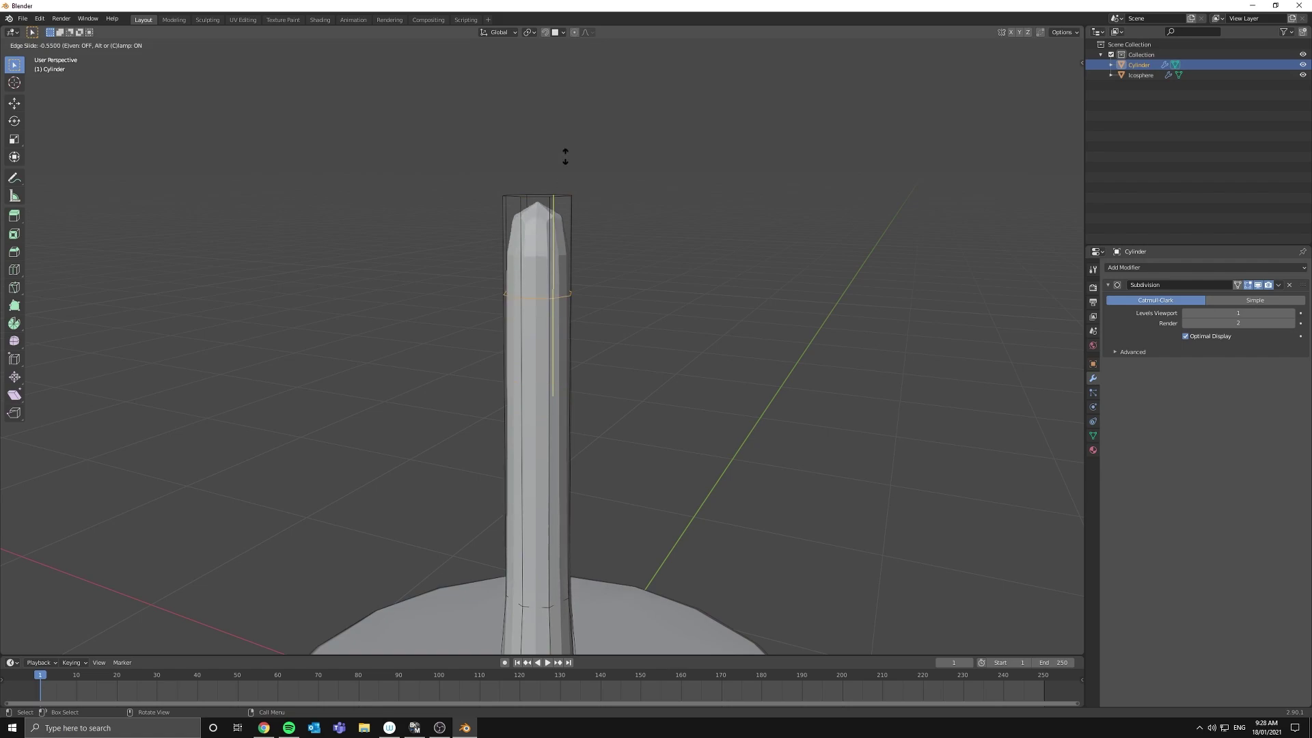
left_click(586, 72)
- Inset the trunk's top face, scale the ring to taper it and move it along Z
middle_click_drag(584, 73, 534, 341)
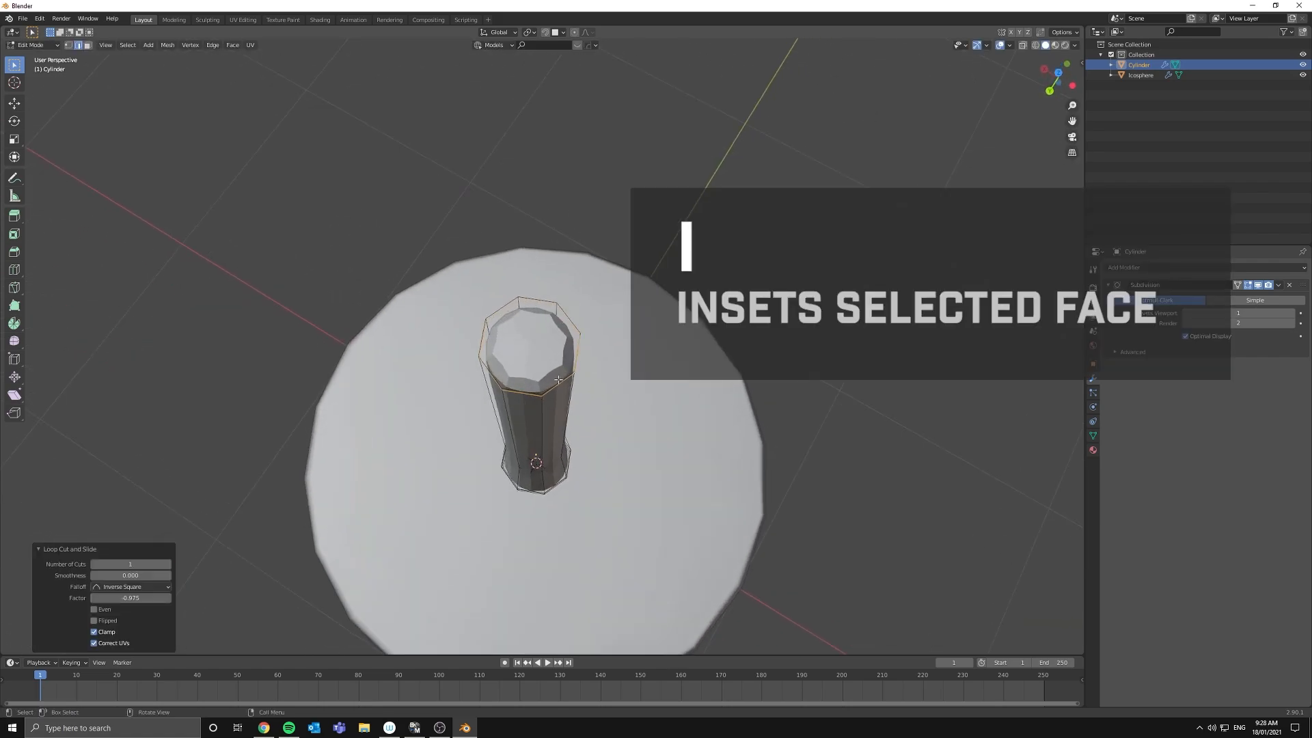
left_click(534, 341)
key("i")
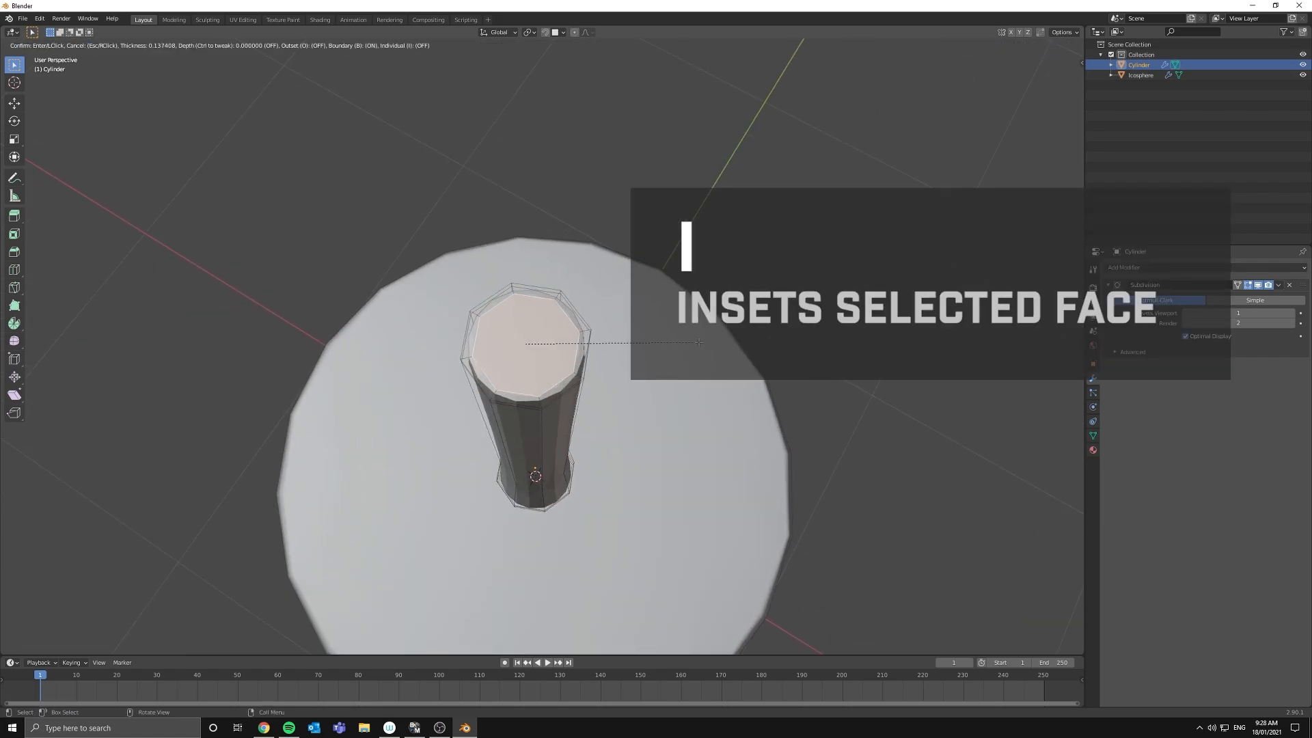
left_click(732, 351)
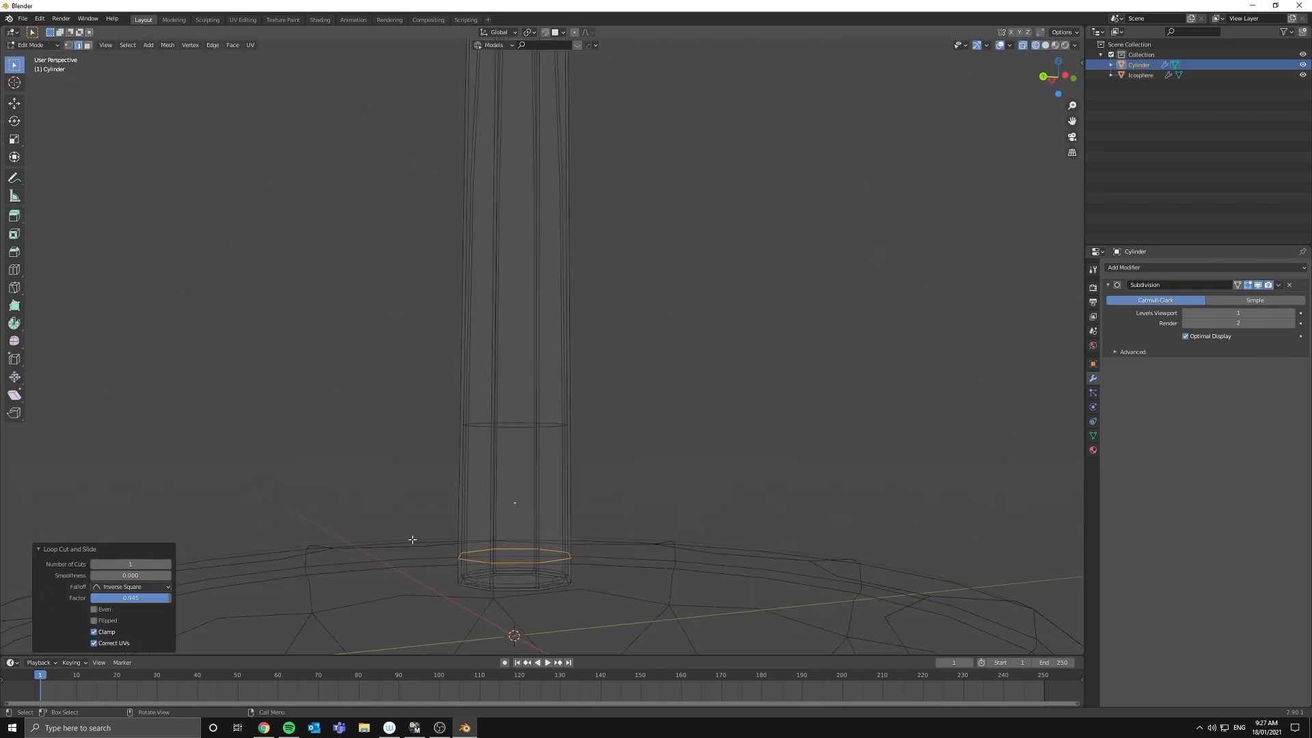
left_click(794, 592)
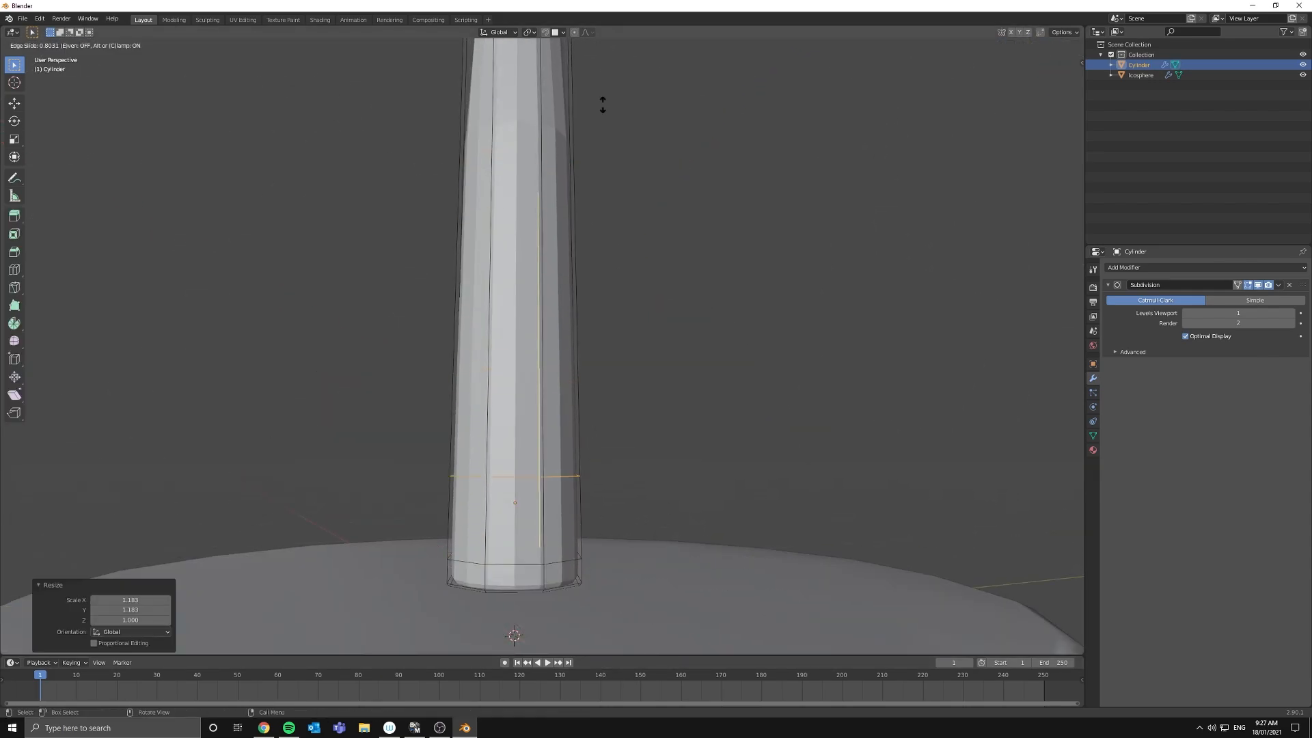
key("s")
left_click(725, 316)
key("g")
key("z")
mouse_move(577, 380)
middle_mouse_down()
mouse_move(550, 488)
mouse_move(544, 370)
mouse_move(576, 377)
middle_mouse_up()
scroll(545, 370, "down", 3)
scroll(571, 375, "up", 4)
scroll(548, 397, "down", 4)
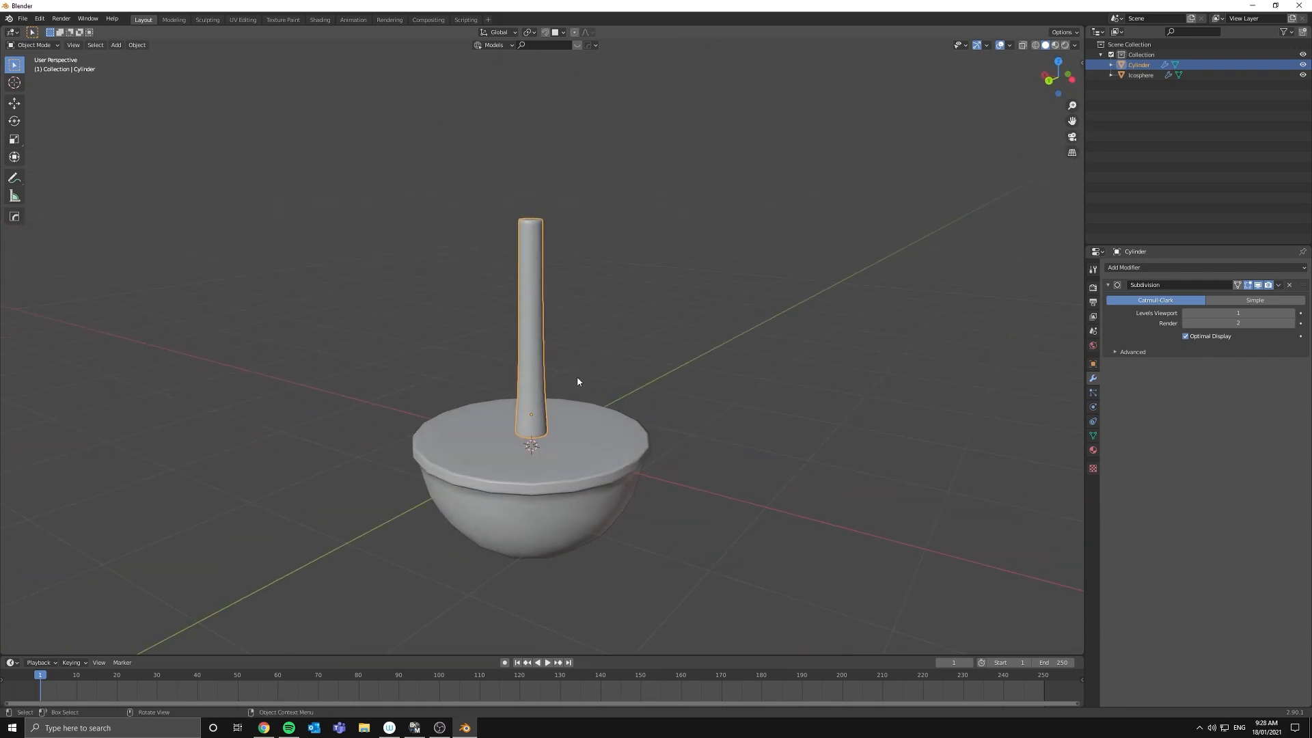
- Add a cube, scale it down and move it up along Z above the trunk top
key("shift+a")
left_click(629, 376)
key("ctrl+KP_3")
key("s")
left_click(589, 392)
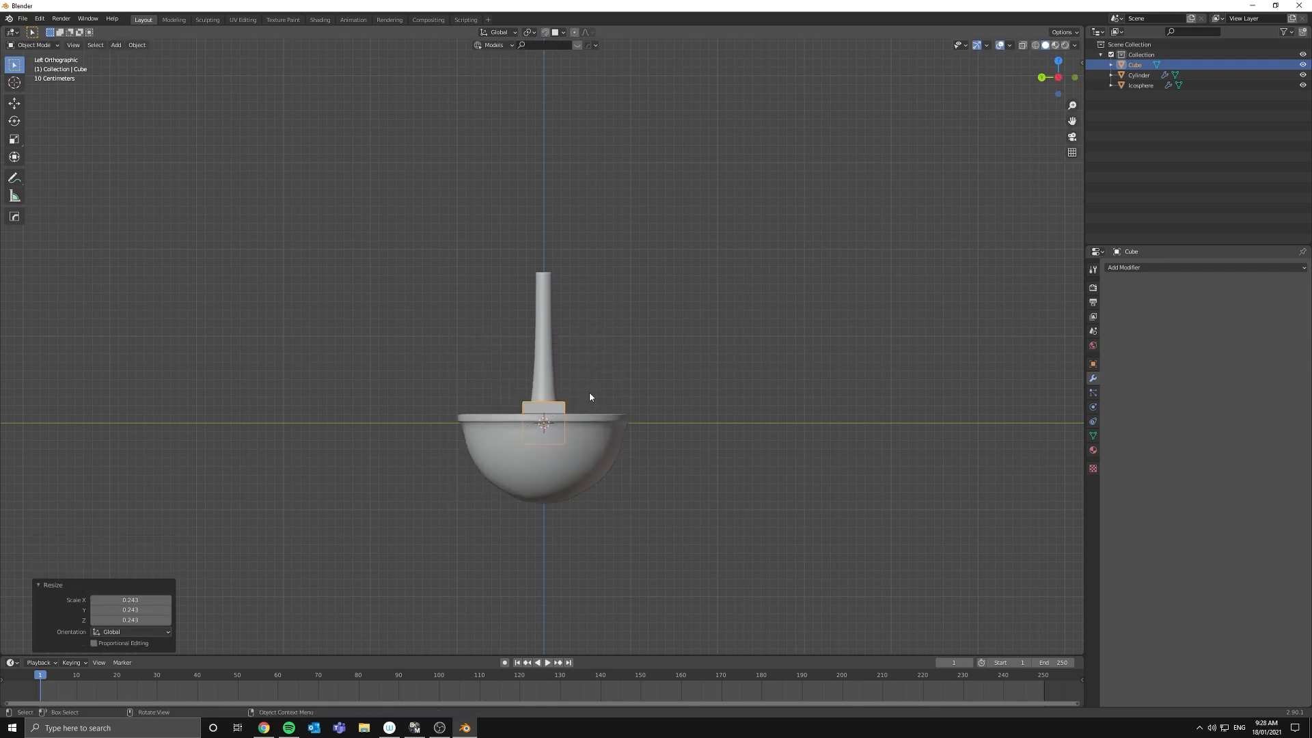
scroll(590, 393, "up", 4)
key("s")
left_click(652, 442)
key("g")
key("z")
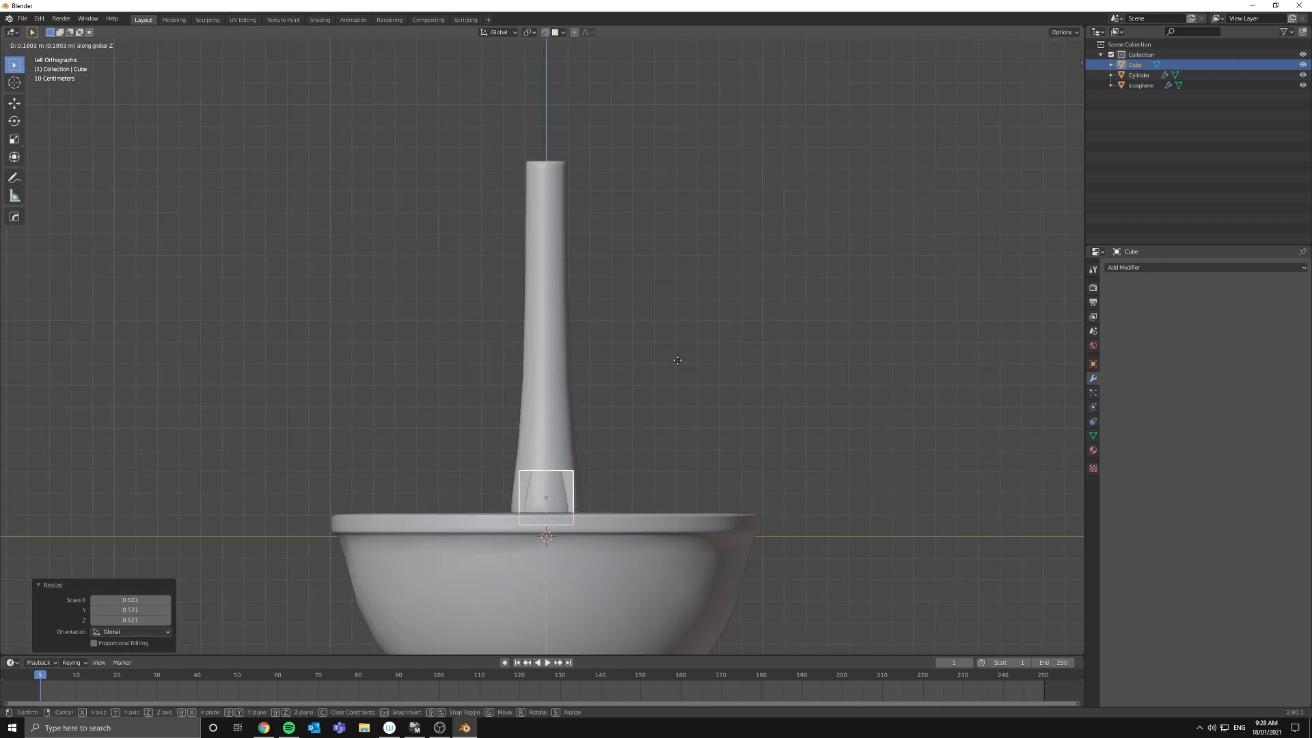
left_click(692, 52)
- Mirror the cube on Y only about the Icosphere with clipping and move it along Y to join the halves
left_click(1162, 265)
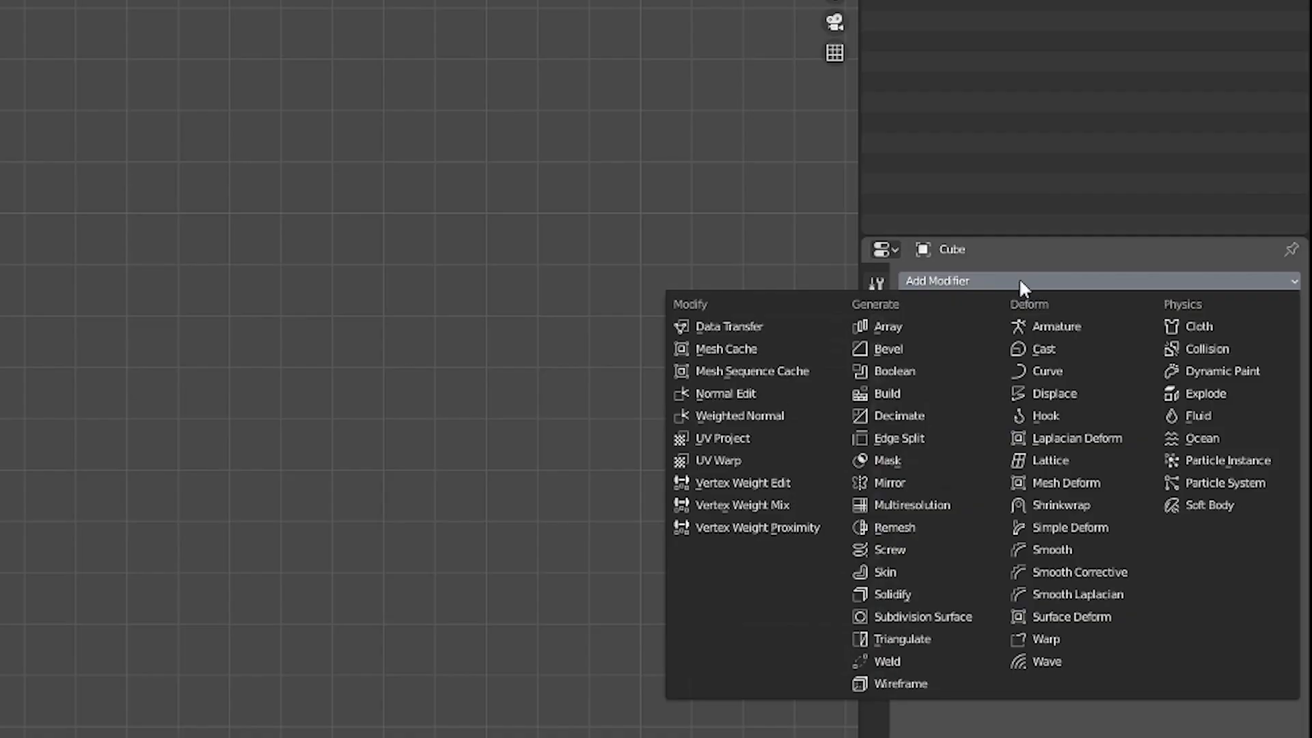
left_click(1130, 368)
middle_click_drag(615, 512, 1212, 371)
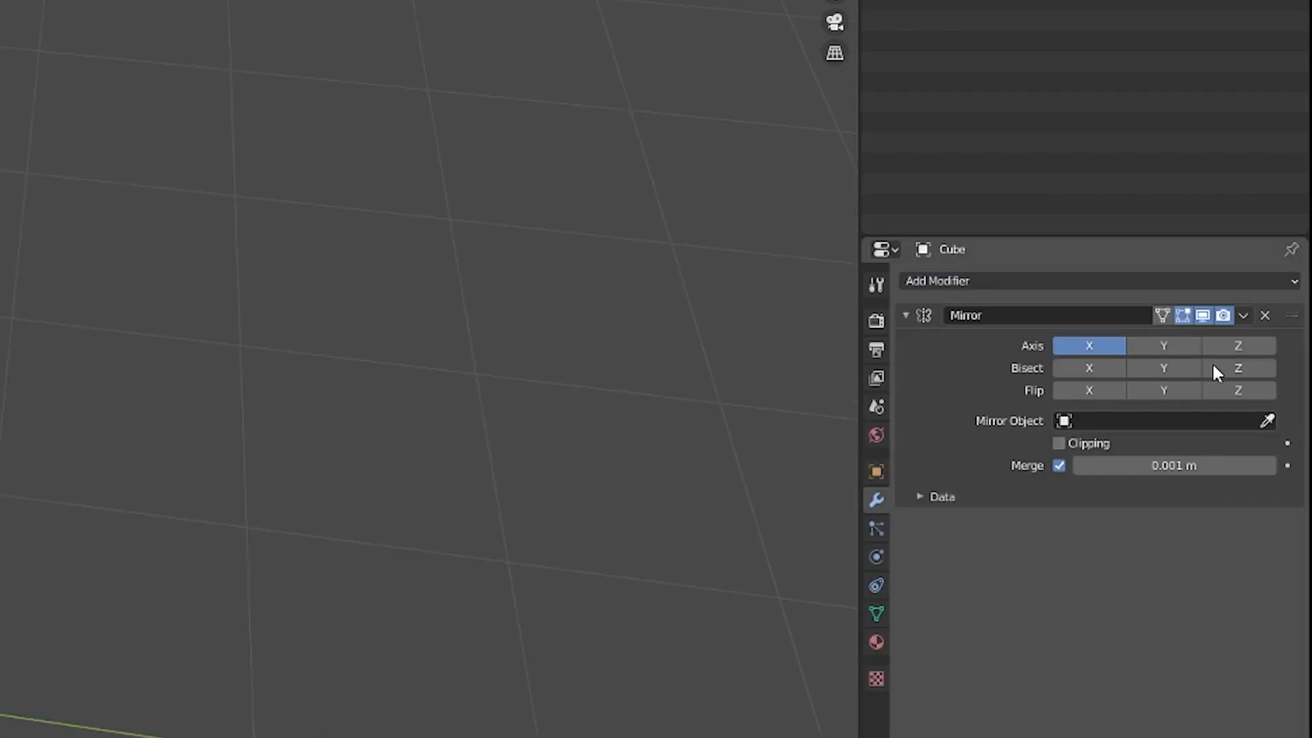
left_click(1158, 346)
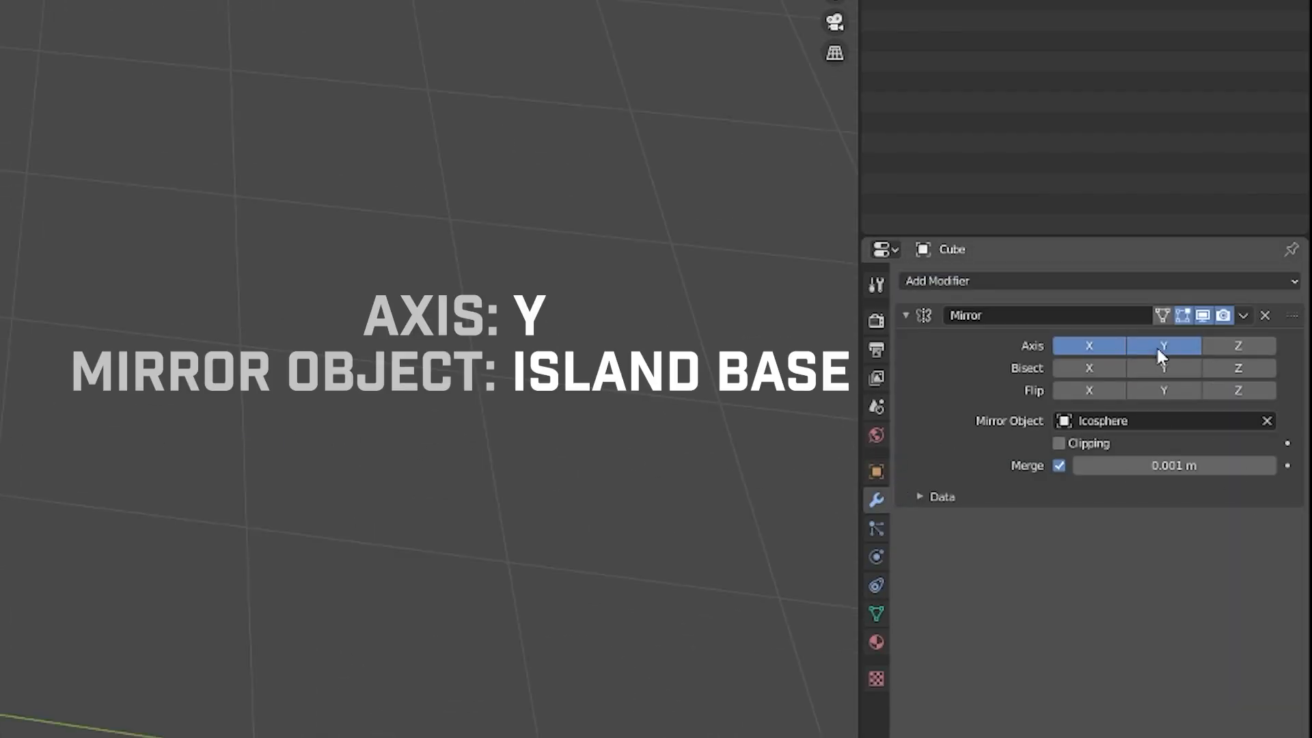
left_click(1091, 347)
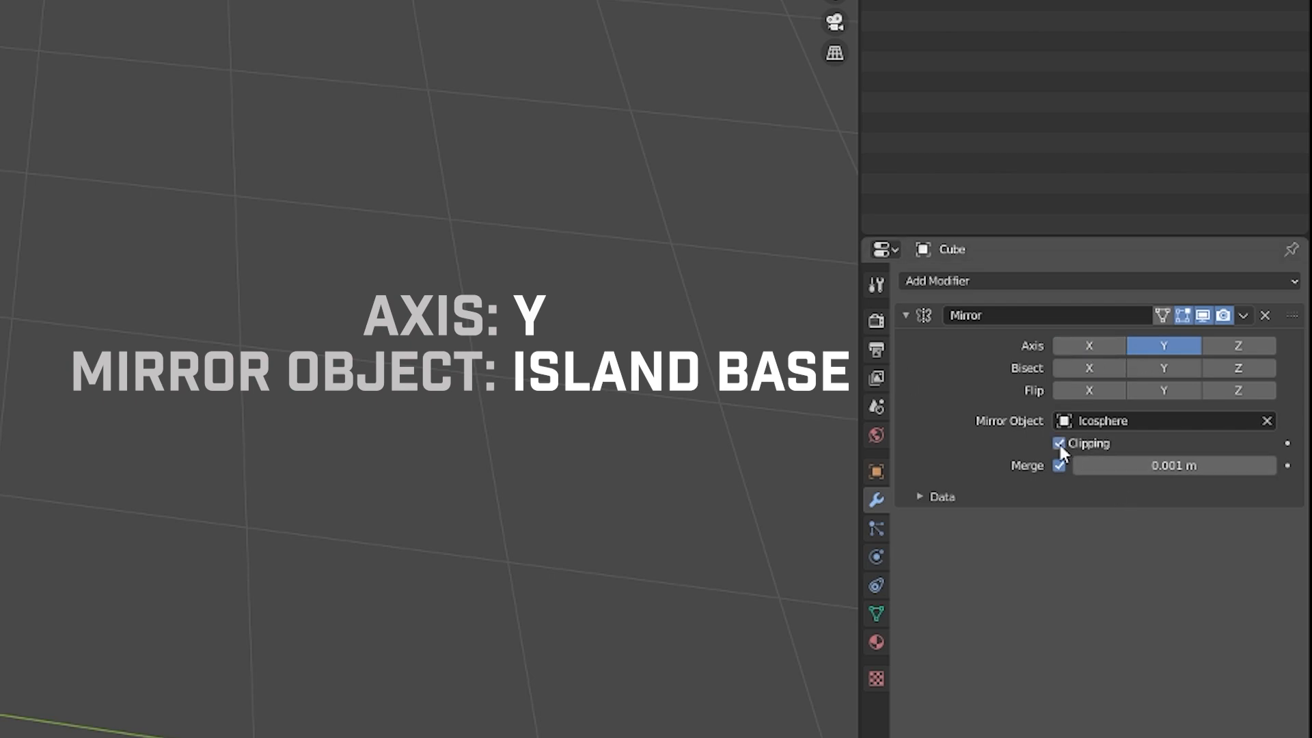
key("g")
key("y")
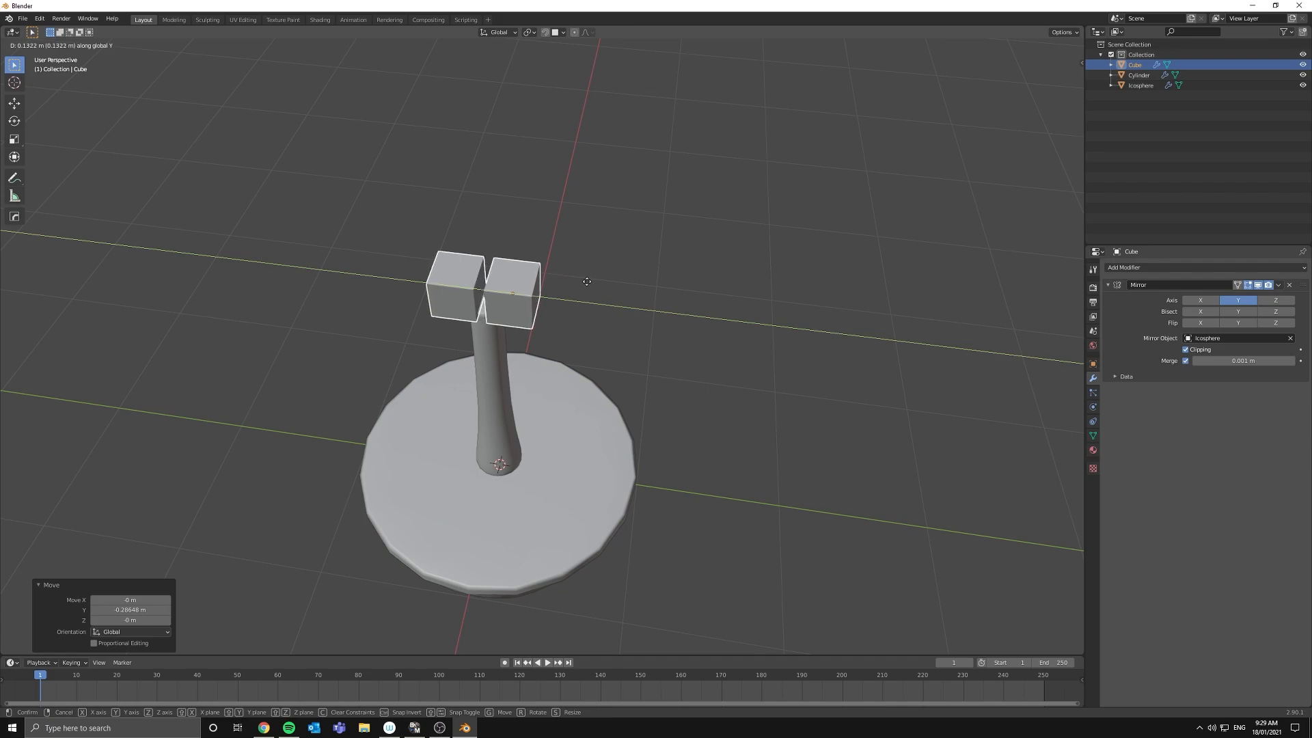
- Confirm the joined block and inspect the cube in wireframe Edit Mode, deselected
left_click(532, 268)
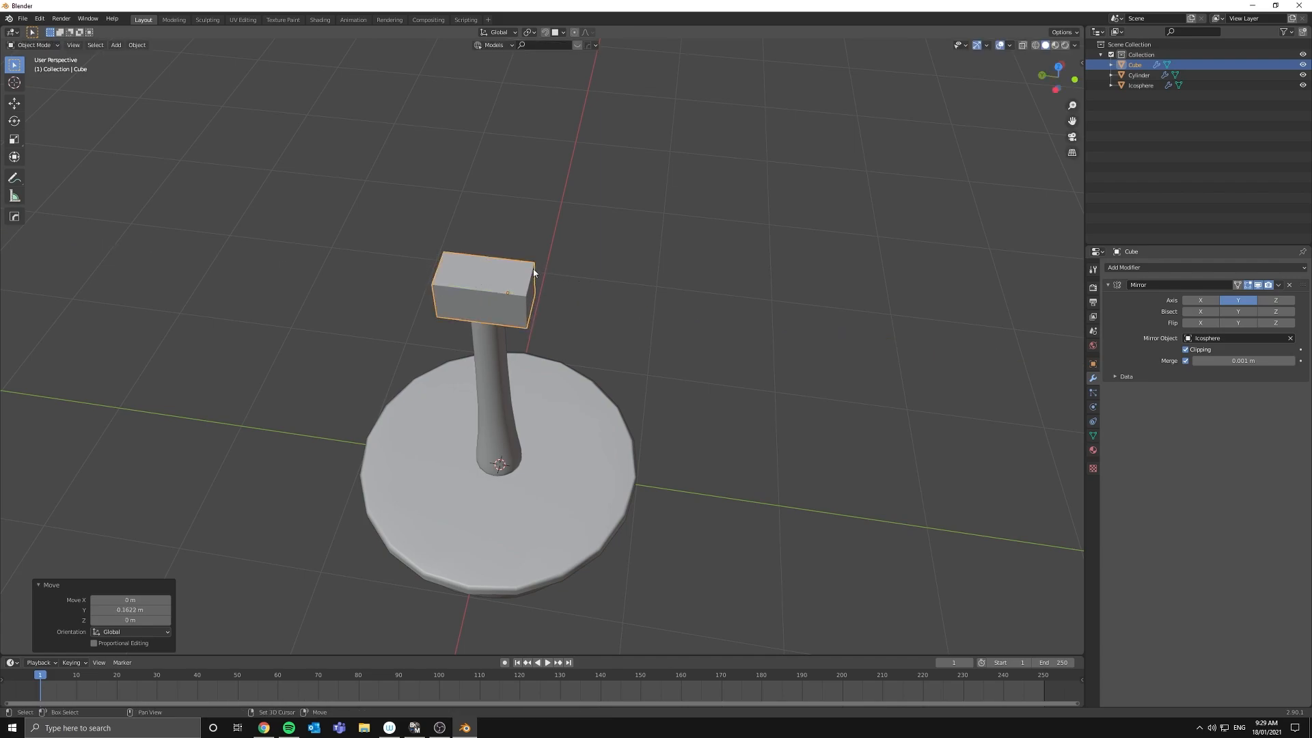
mouse_move(532, 268)
middle_mouse_down()
mouse_move(641, 383)
mouse_move(627, 341)
mouse_move(679, 419)
middle_mouse_up()
scroll(620, 342, "up", 2)
scroll(612, 343, "up", 2)
key("Tab")
key("shift+z")
mouse_move(578, 402)
middle_mouse_down()
mouse_move(601, 366)
mouse_move(624, 364)
middle_mouse_up()
scroll(506, 335, "up", 3)
scroll(512, 335, "up", 2)
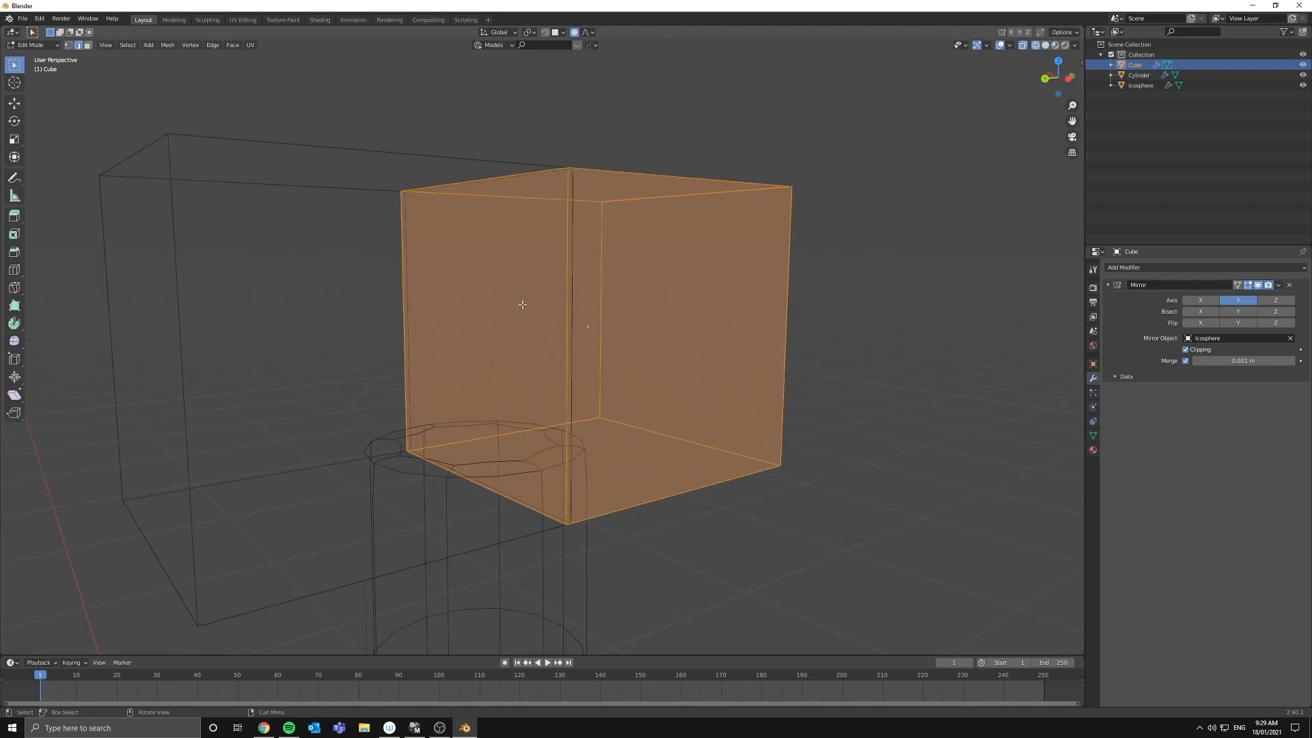
key("3")
key("alt+a")
middle_click_drag(610, 267, 594, 278)
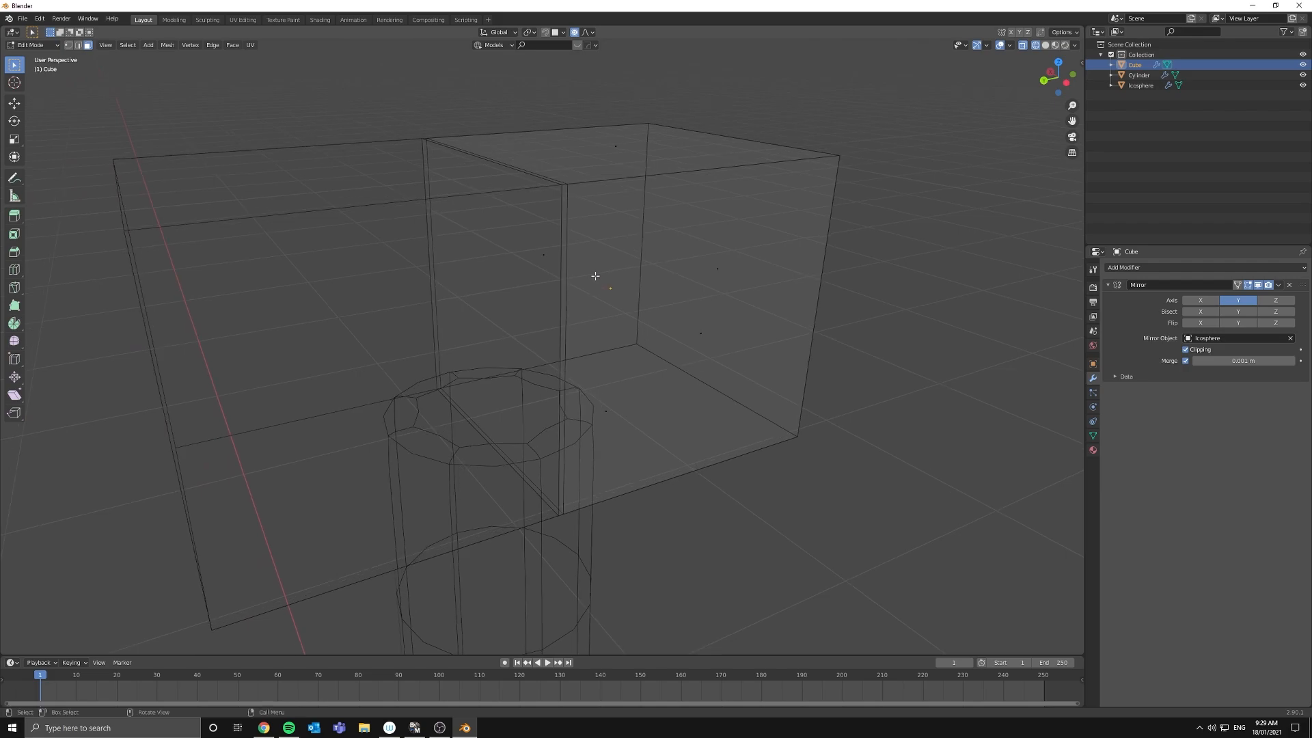
- Slide an edge loop along the block and nudge a top vertex, then return to solid Object Mode
key("2")
left_click(561, 179, "alt")
key("alt+a")
left_click(562, 194, "alt")
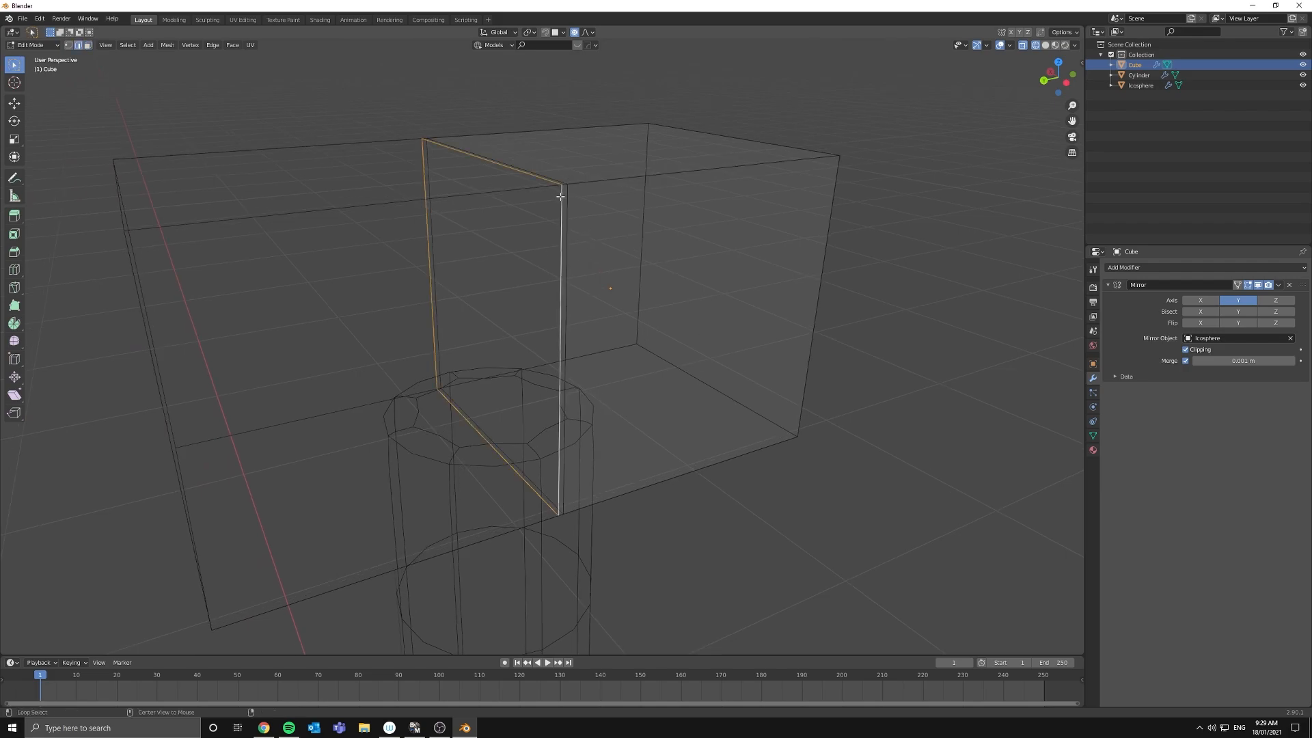
key("g")
key("g")
left_click(574, 194)
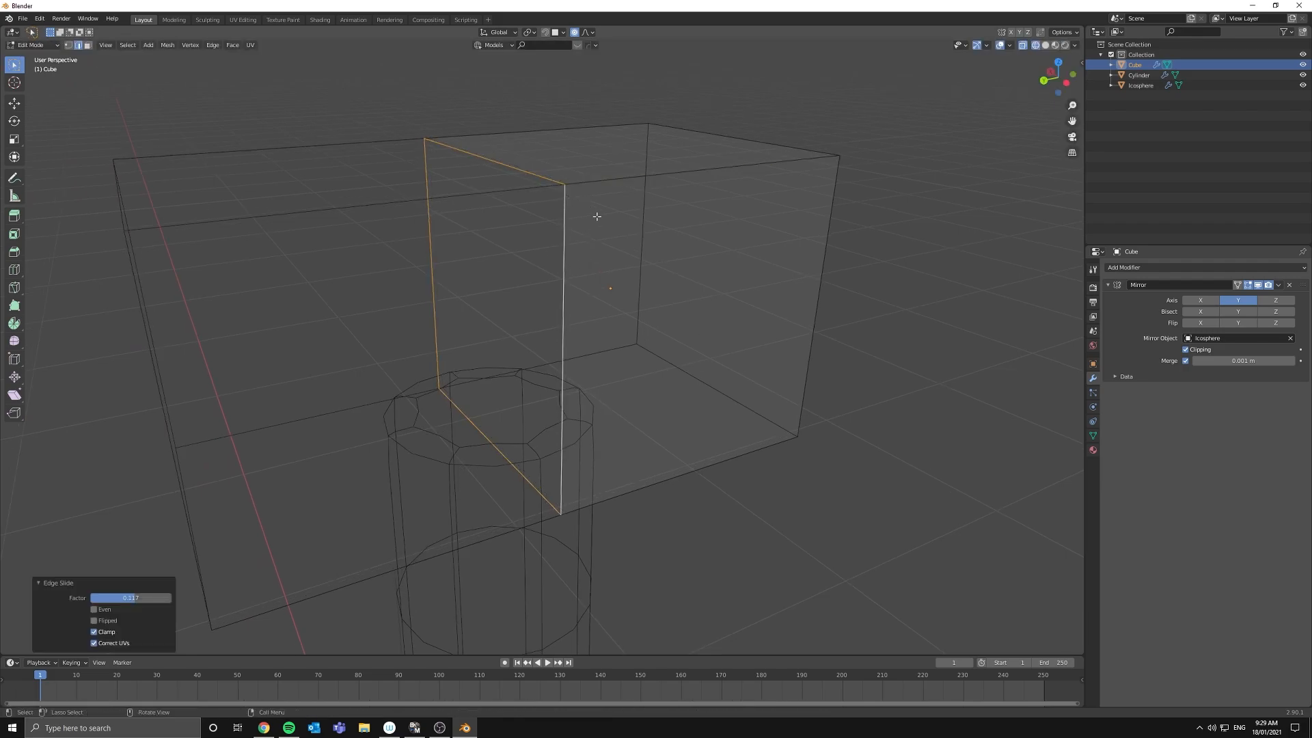
key("a")
middle_click_drag(598, 214, 618, 257)
key("alt+a")
key("g")
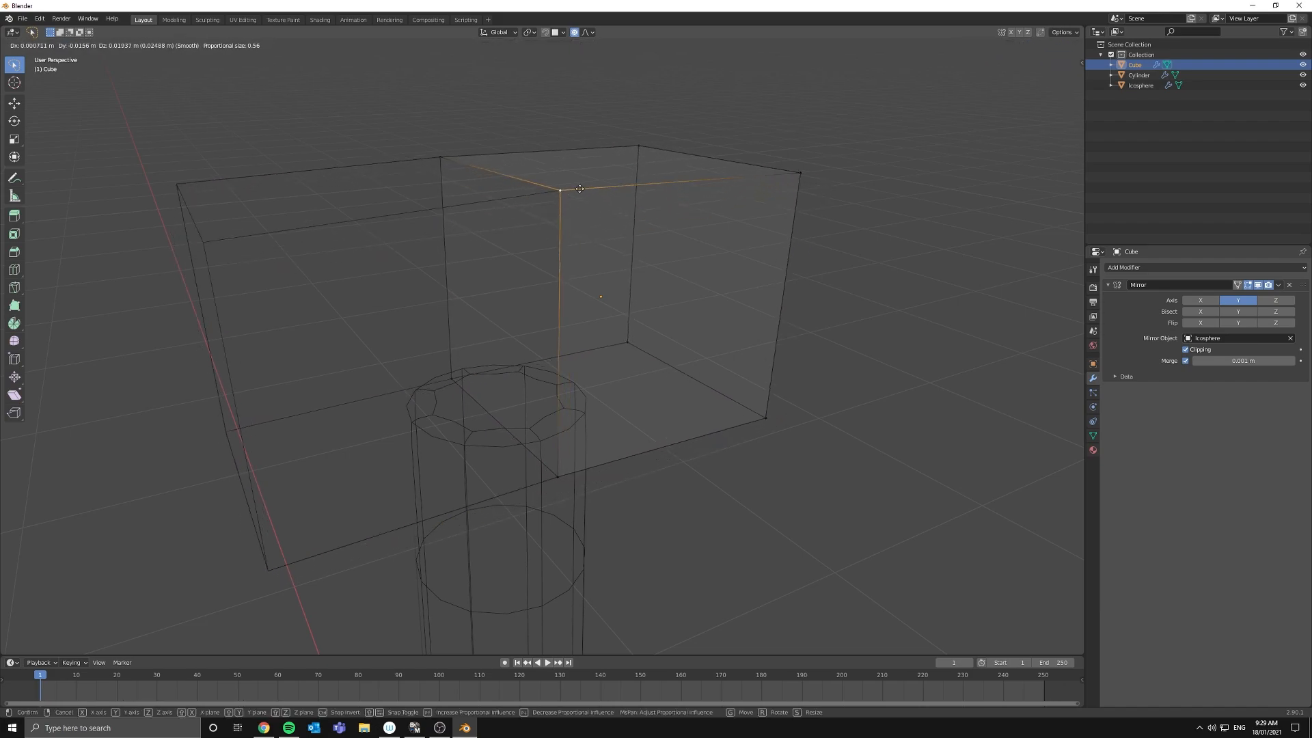
left_click(588, 242)
key("Tab")
key("shift+z")
scroll(737, 296, "down", 5)
- Add a Subdivision Surface modifier to round the trunk-top box
left_click(1127, 267)
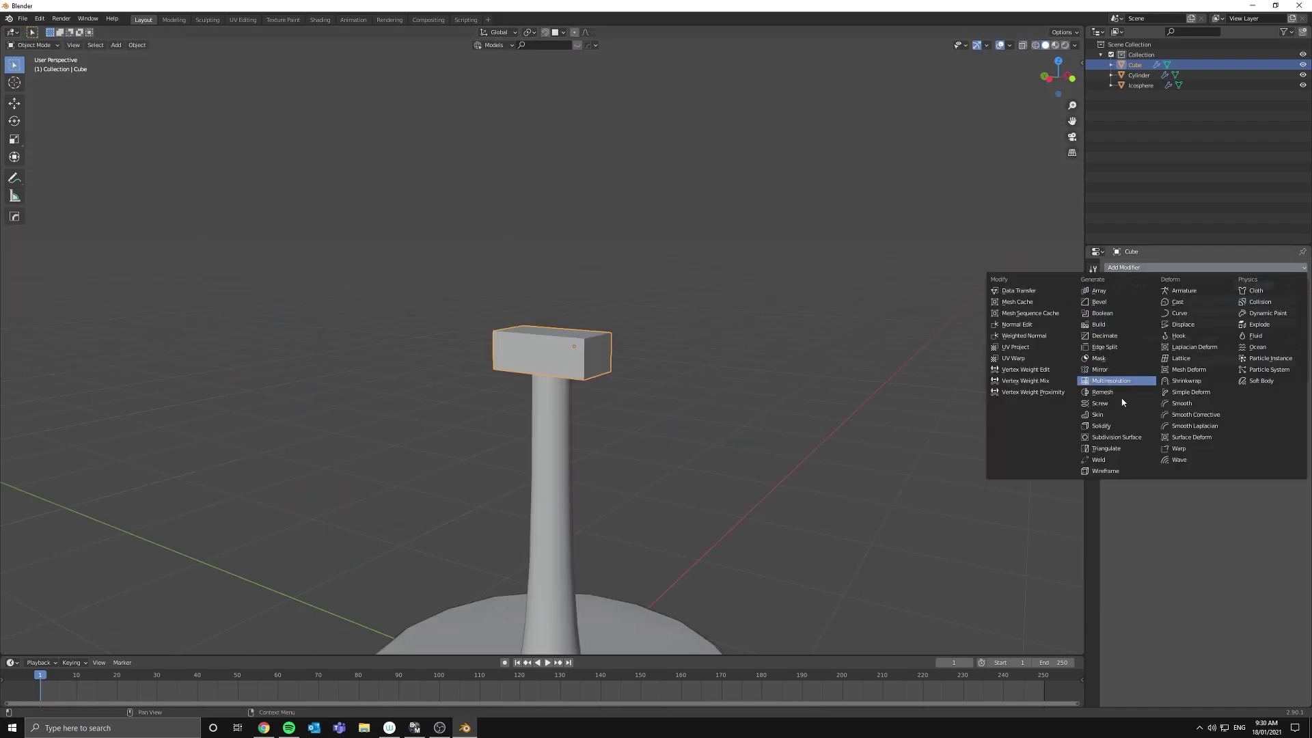
left_click(1131, 439)
middle_click_drag(983, 421, 898, 400)
scroll(708, 403, "up", 3)
scroll(706, 437, "up", 3)
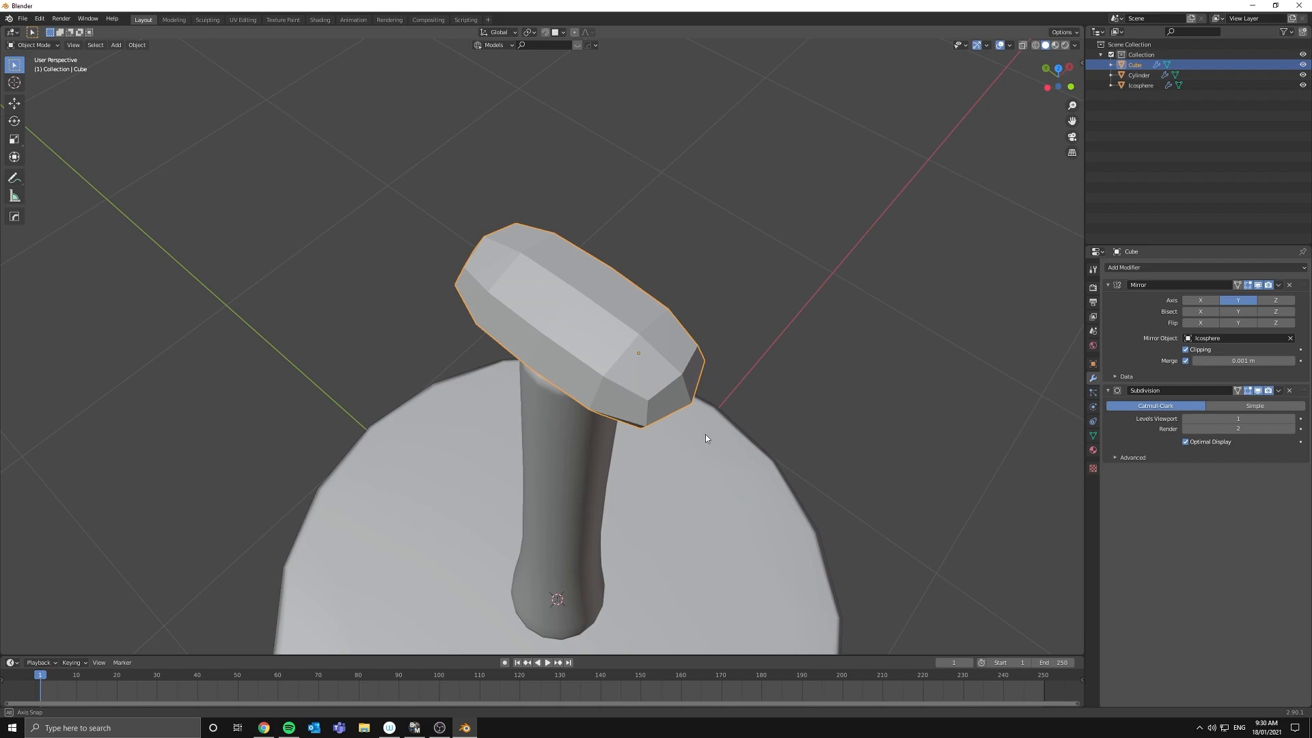
middle_click_drag(705, 438, 721, 389)
- Stretch the box's end face along Y into a long mirrored arm
key("Tab")
scroll(717, 379, "down", 4)
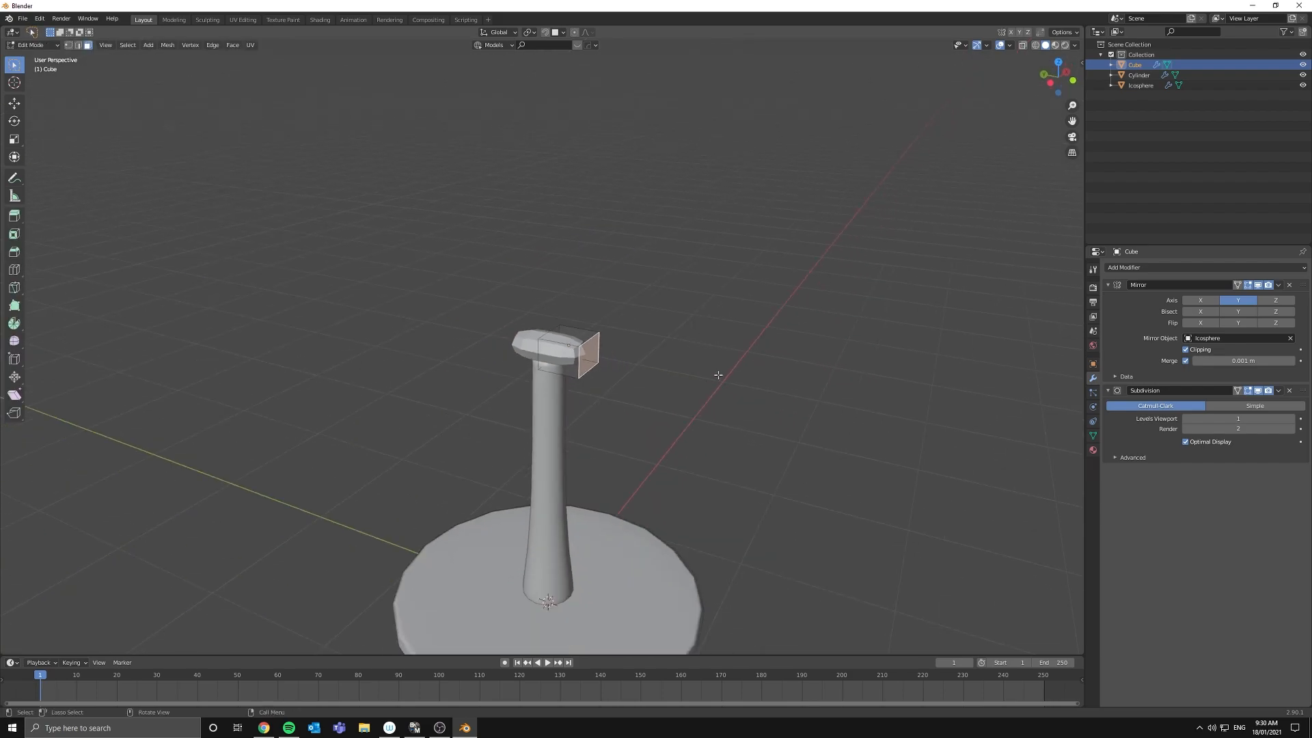
key("g")
key("y")
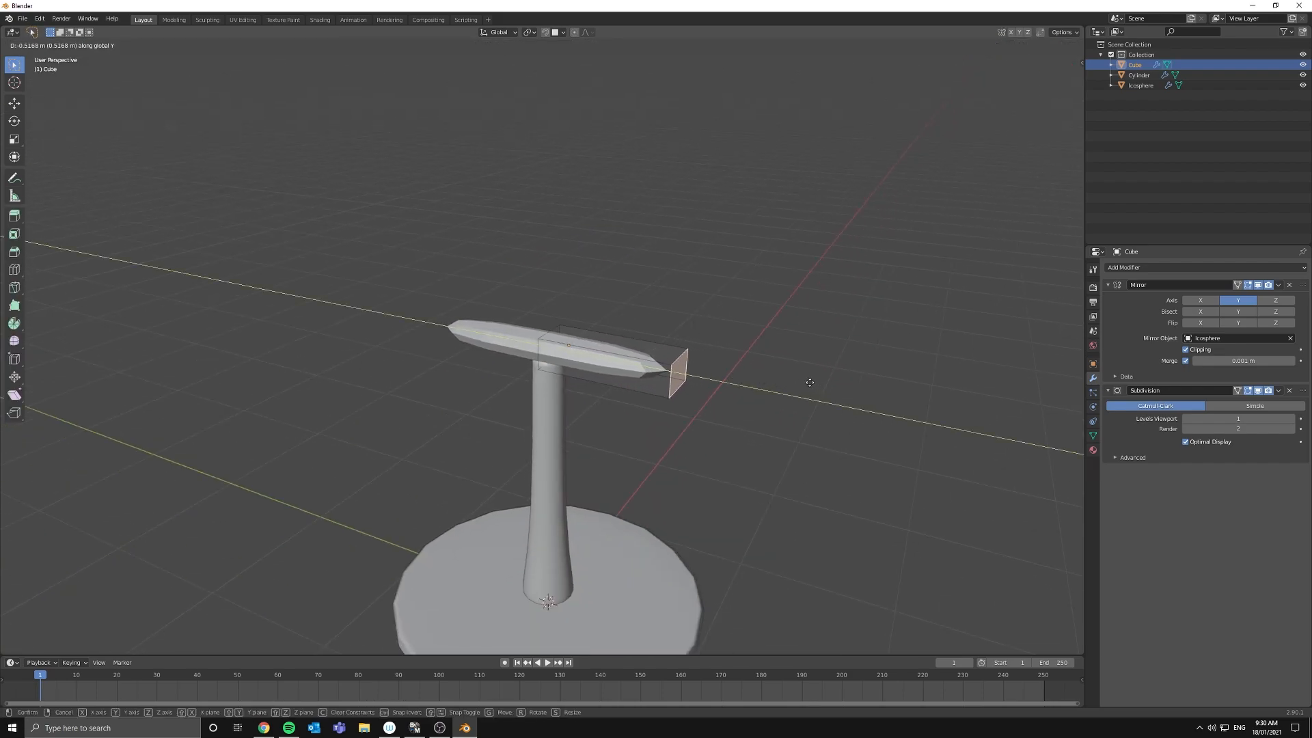
left_click(707, 418)
mouse_move(707, 419)
middle_mouse_down()
mouse_move(635, 459)
mouse_move(506, 375)
mouse_move(600, 365)
mouse_move(697, 390)
mouse_move(483, 342)
mouse_move(601, 373)
mouse_move(390, 429)
middle_mouse_up()
key("Tab")
- Extrude an end segment on the arm and bend its tip along Z into a curve
key("Tab")
key("e")
left_click(712, 394)
key("Tab")
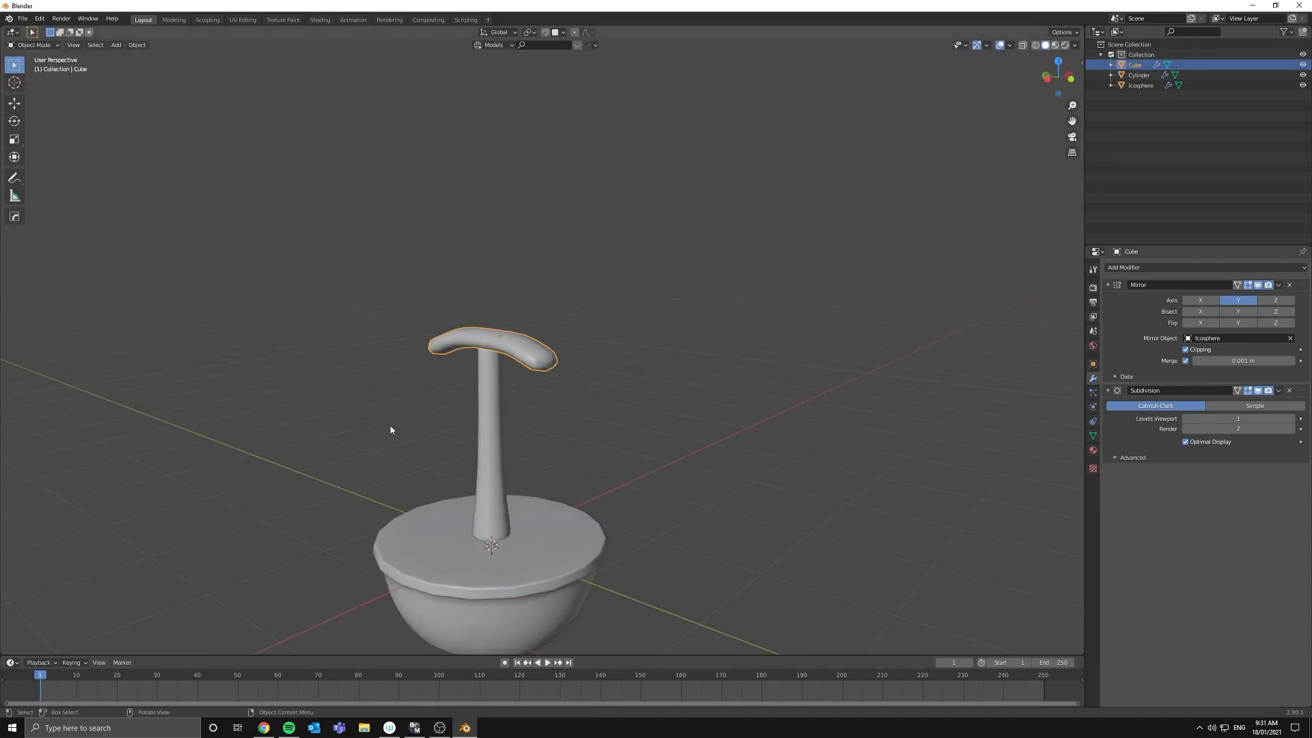
key("Tab")
scroll(694, 455, "up", 4)
key("g")
key("z")
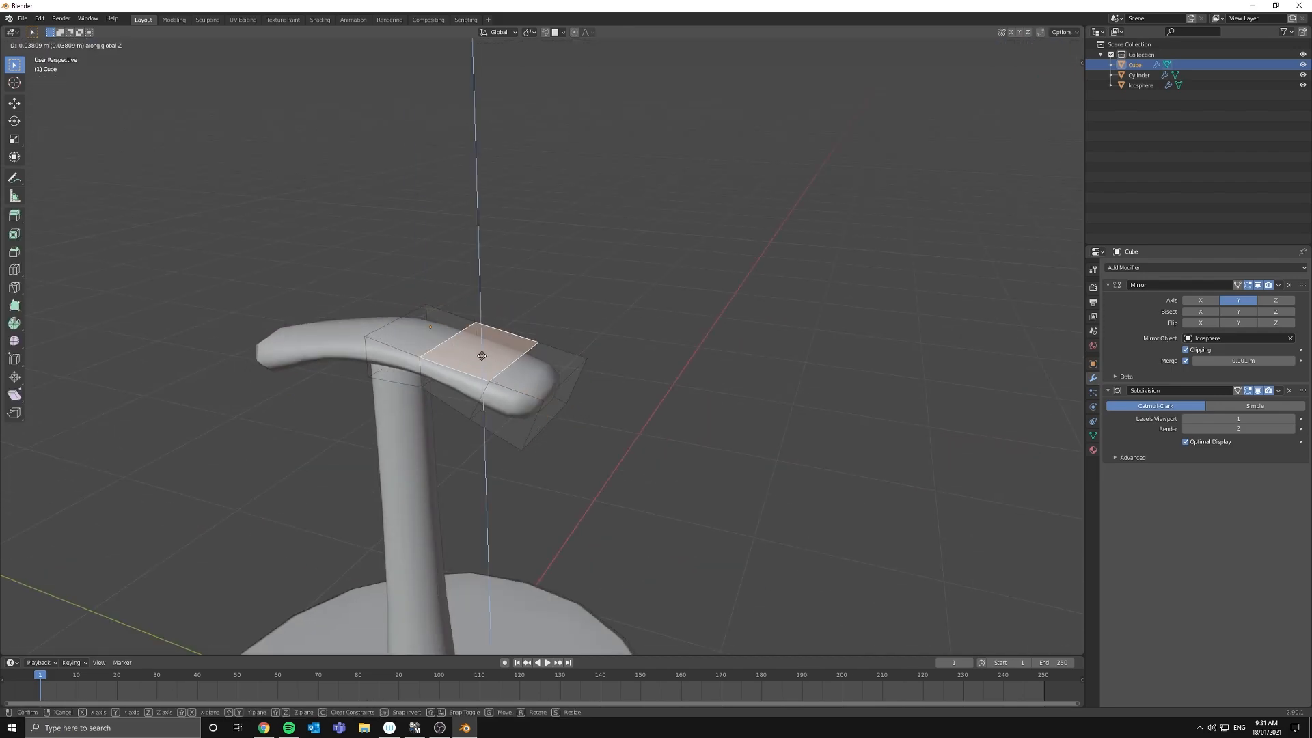
left_click(482, 355)
mouse_move(481, 356)
middle_mouse_down()
mouse_move(659, 433)
mouse_move(594, 363)
mouse_move(640, 393)
mouse_move(638, 343)
mouse_move(718, 307)
middle_mouse_up()
key("Tab")
key("shift+d")
- Duplicate the arm, rotate the copy about -45° around Z and adjust its height
key("r")
key("z")
key("z")
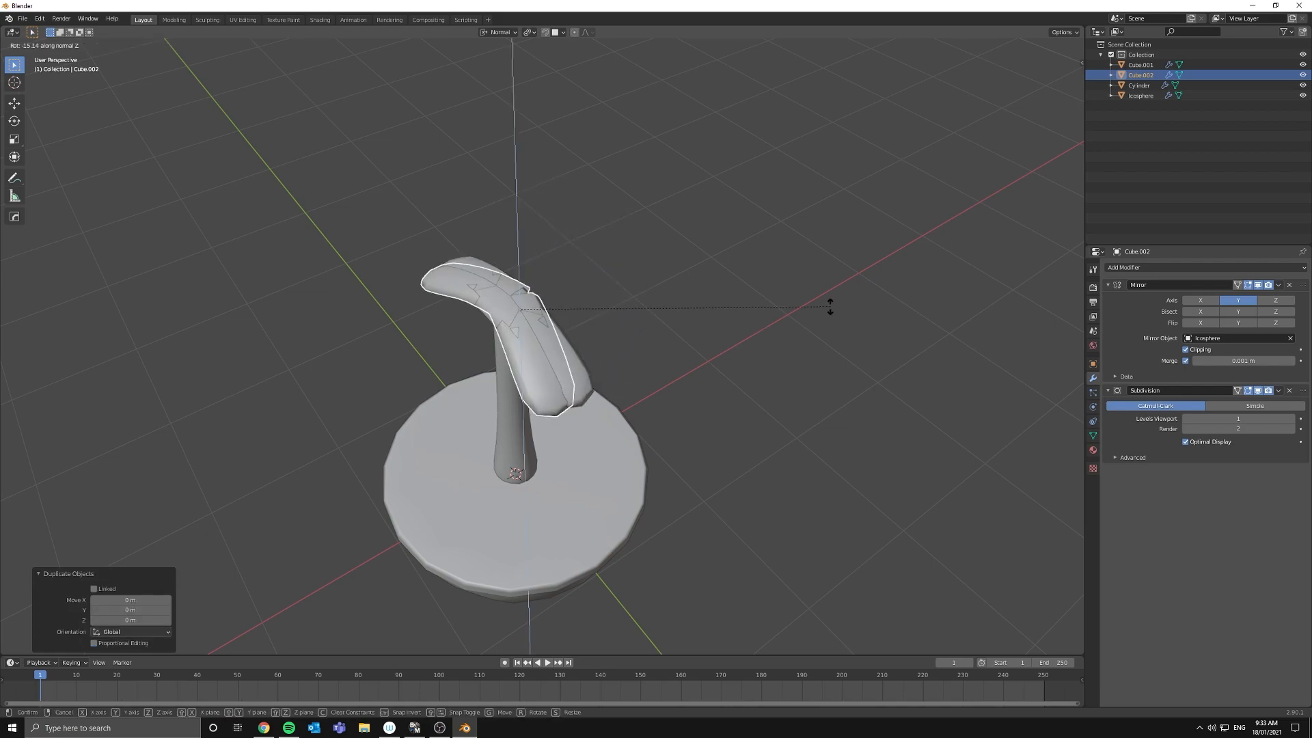
left_click(679, 397)
key("g")
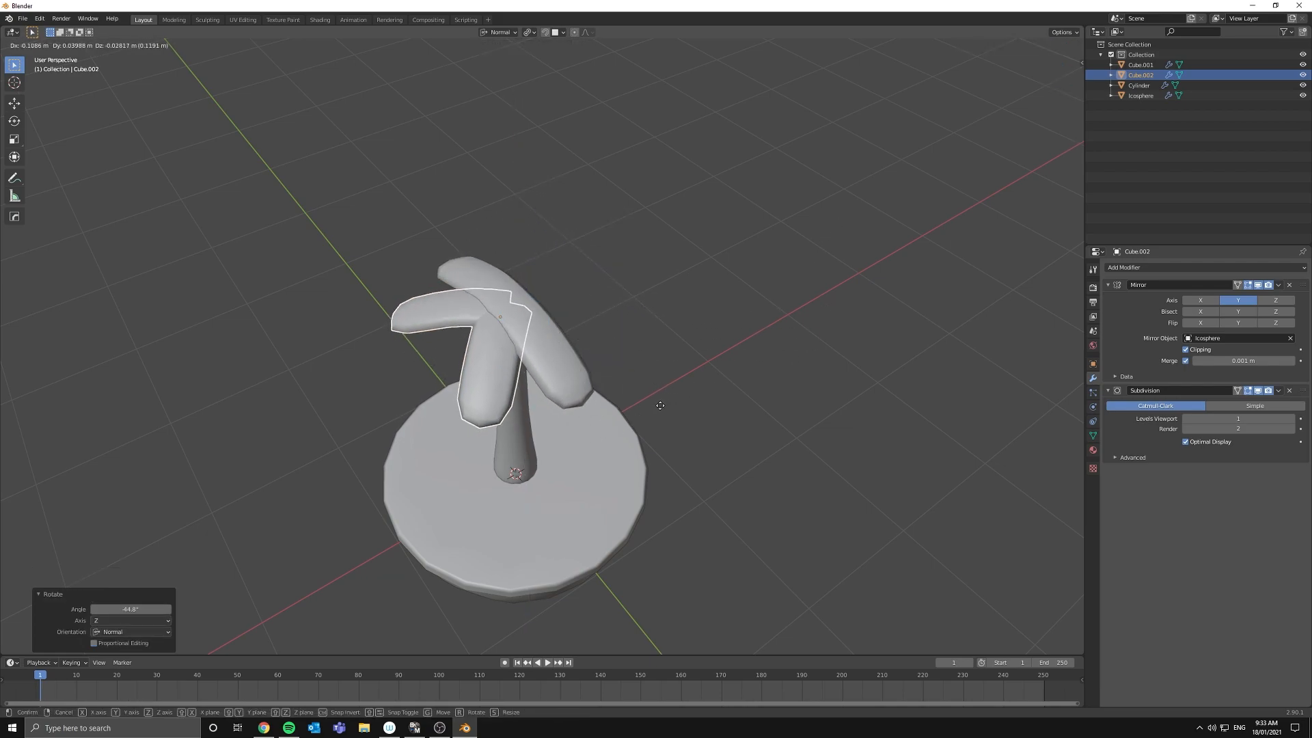
key("z")
key("z")
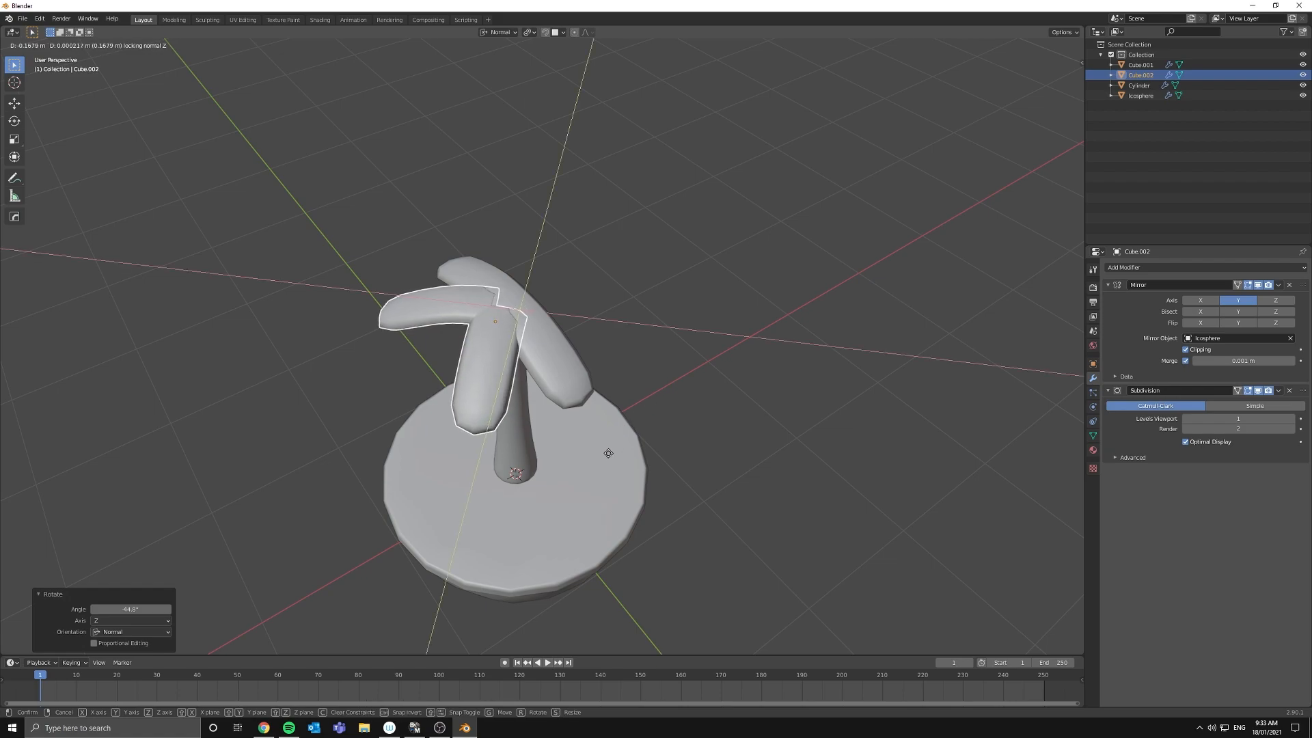
left_click(610, 450)
mouse_move(648, 425)
middle_mouse_down()
mouse_move(736, 389)
mouse_move(778, 307)
middle_mouse_up()
key("r")
left_click(776, 380)
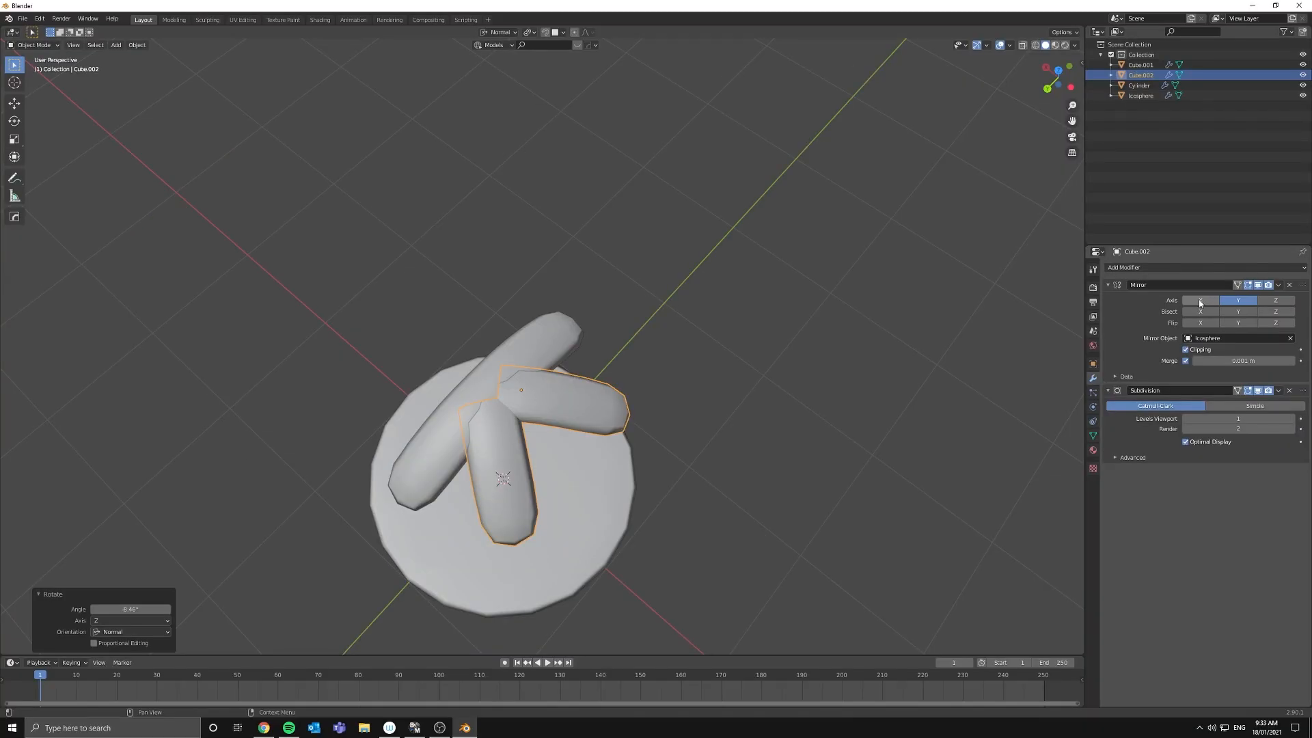
- Mirror the rotated copy across X so the crown has crossed leaves
left_click(1199, 301)
left_click(792, 451)
scroll(799, 461, "down", 4)
mouse_move(811, 478)
middle_mouse_down()
mouse_move(817, 396)
mouse_move(706, 392)
middle_mouse_up()
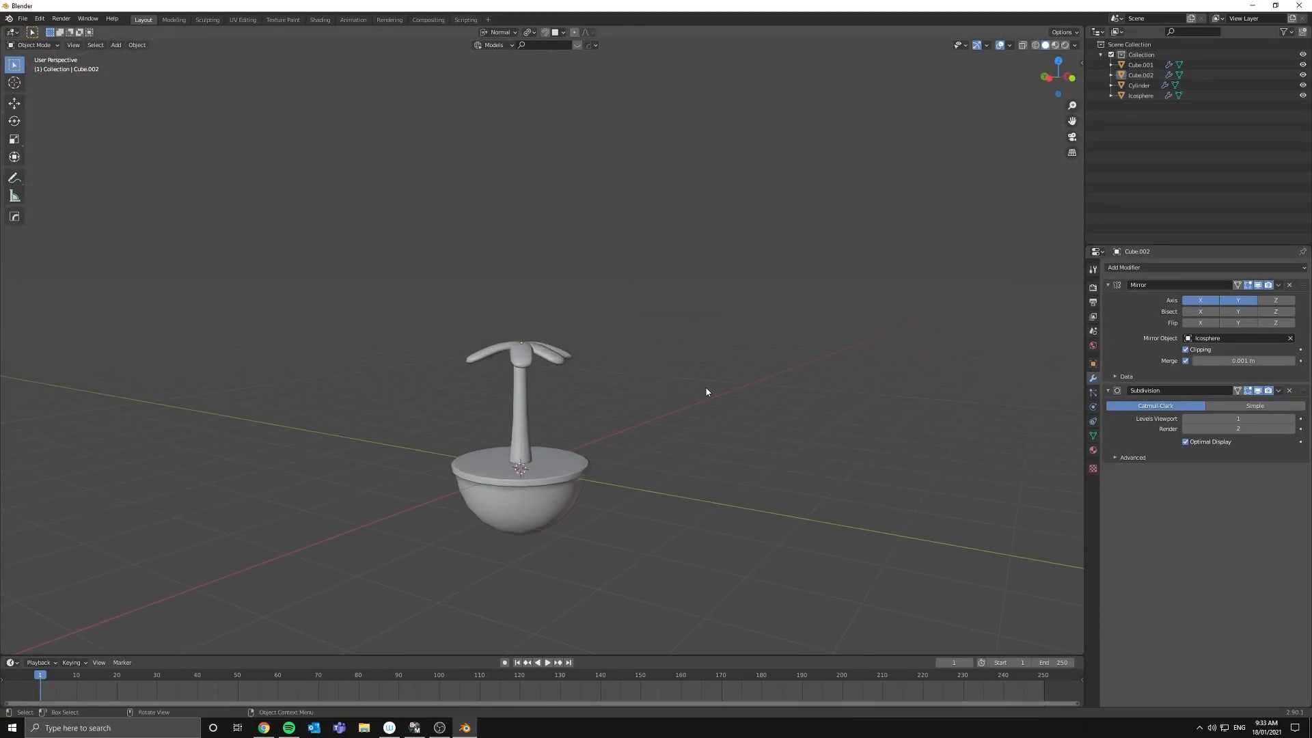
scroll(705, 396, "down", 1)
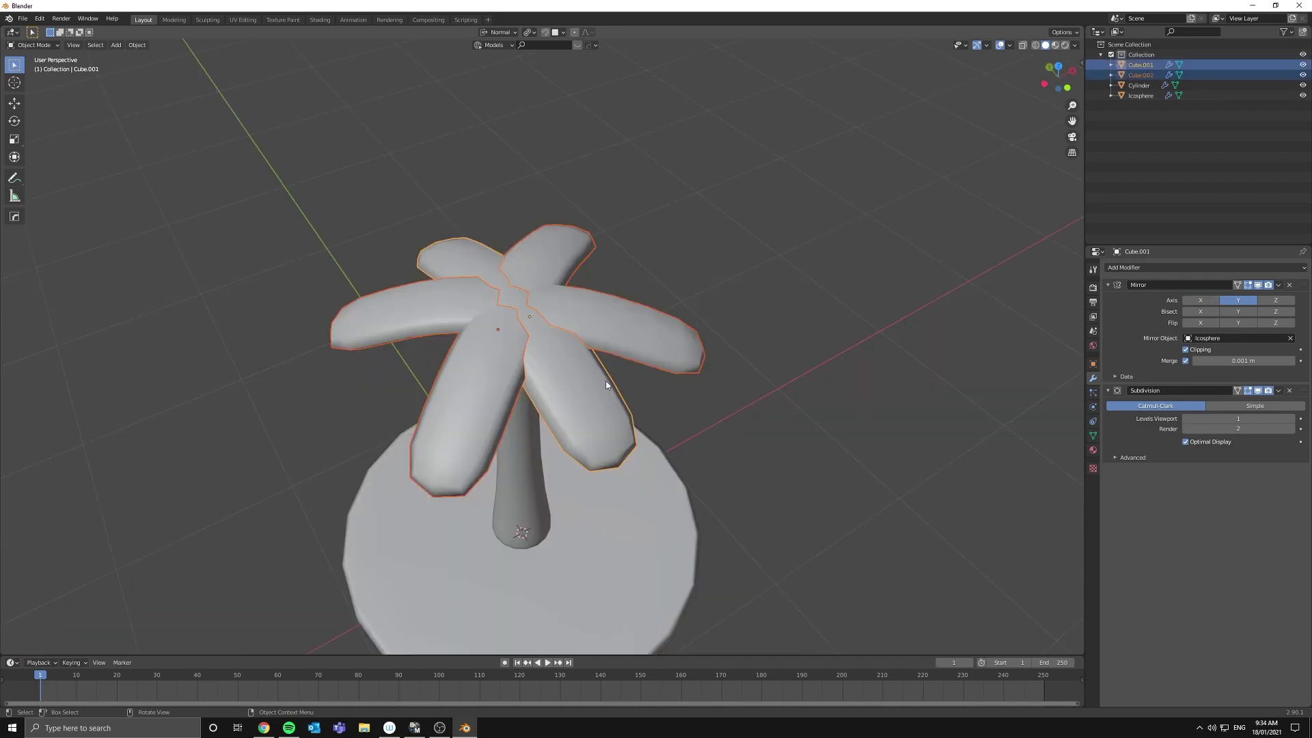
key("ctrl+a")
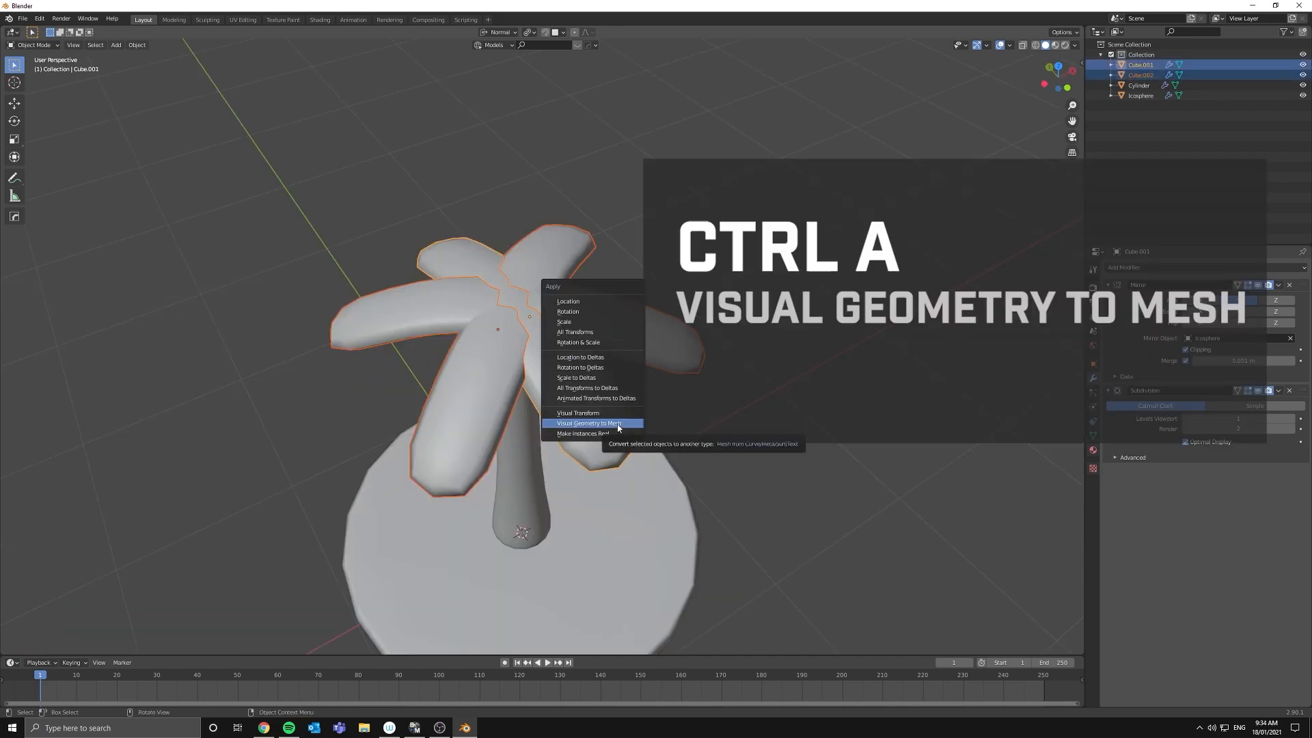
- Bake the leaves via Visual Geometry to Mesh and test a Voxel Remesh with a smaller voxel size
left_click(618, 423)
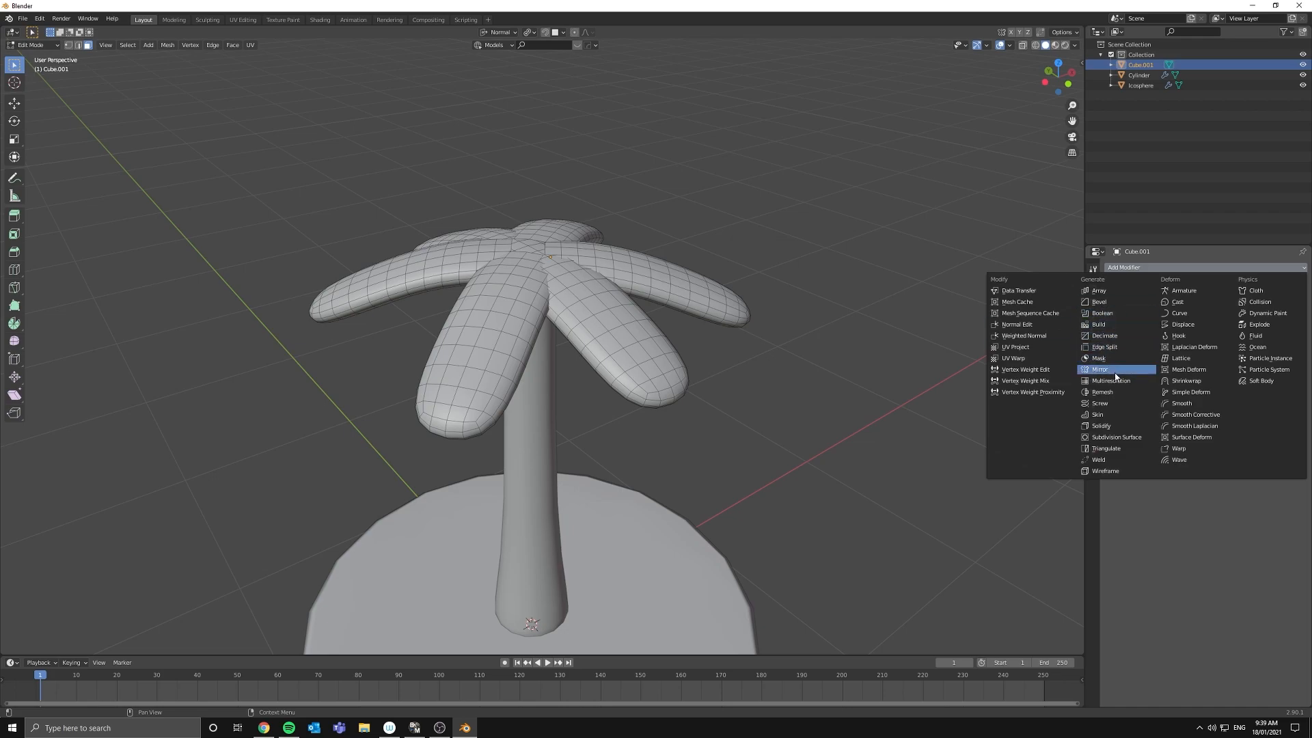
left_click(1116, 393)
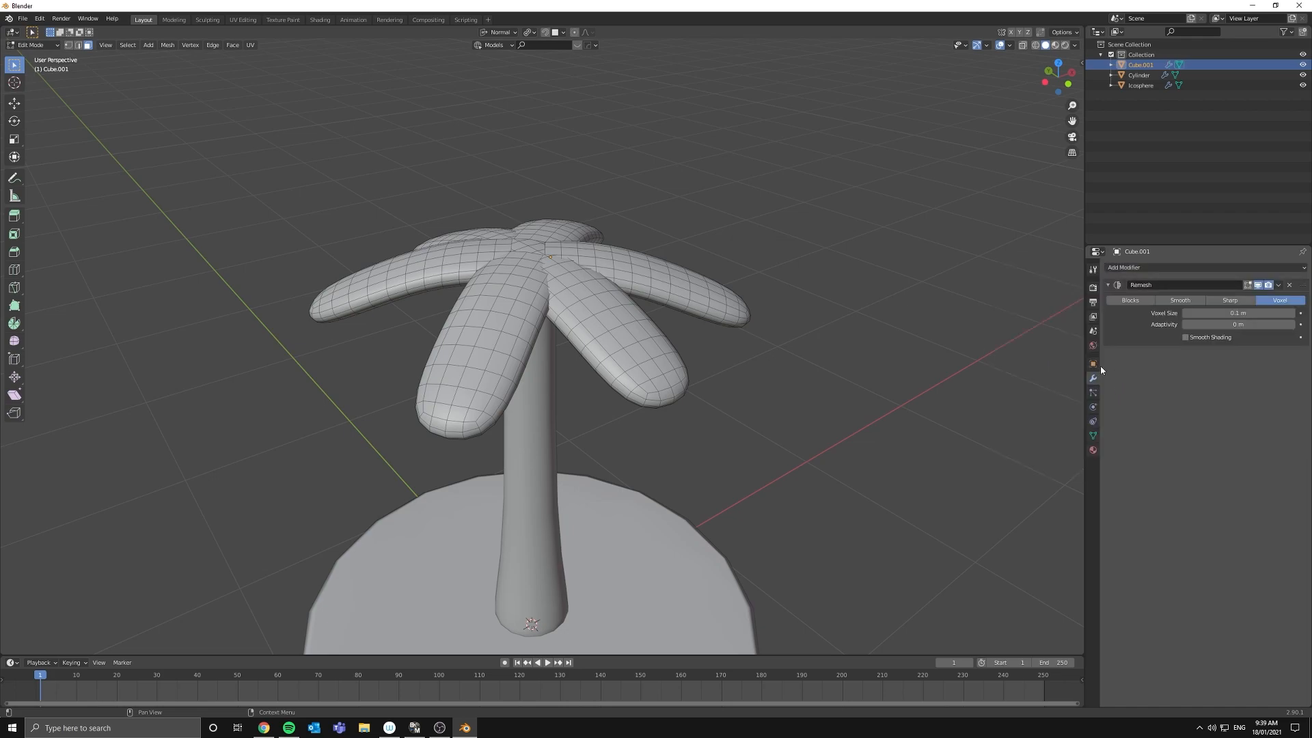
scroll(696, 266, "up", 3)
key("Tab")
scroll(717, 276, "up", 1)
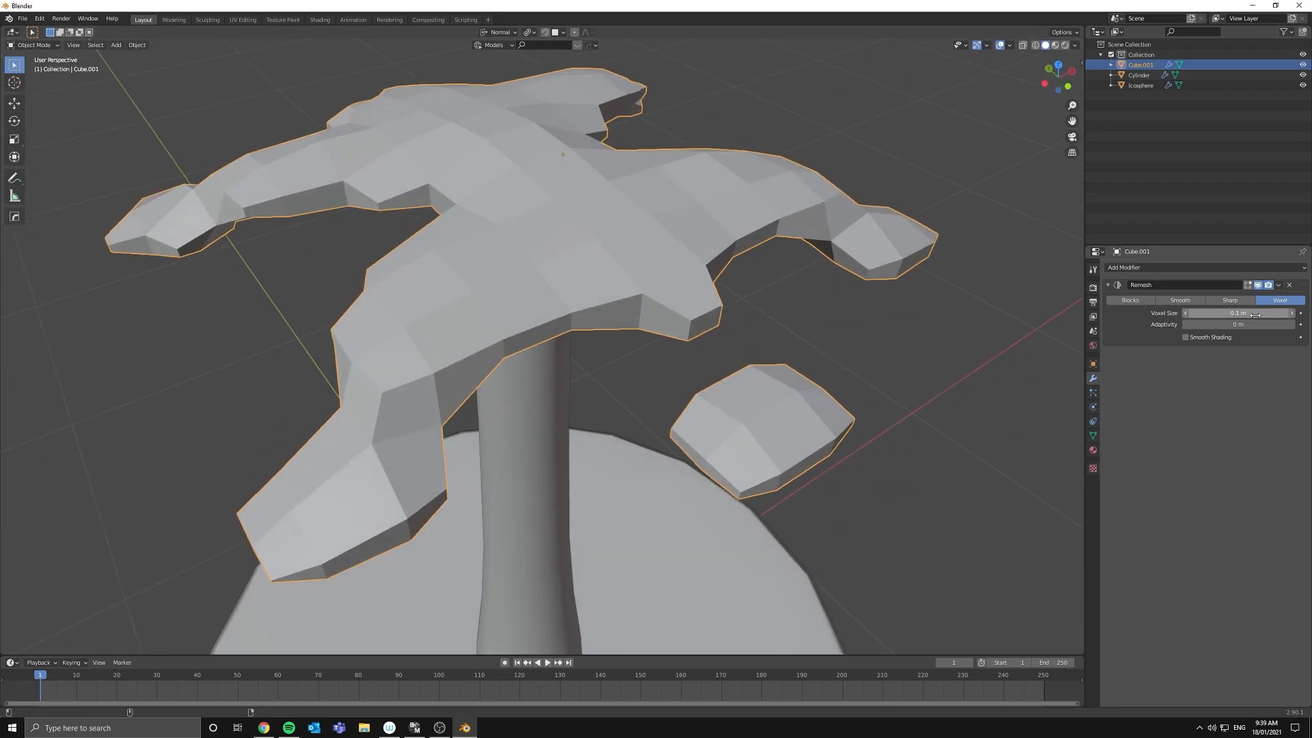
left_click_drag(1254, 314, 1249, 315)
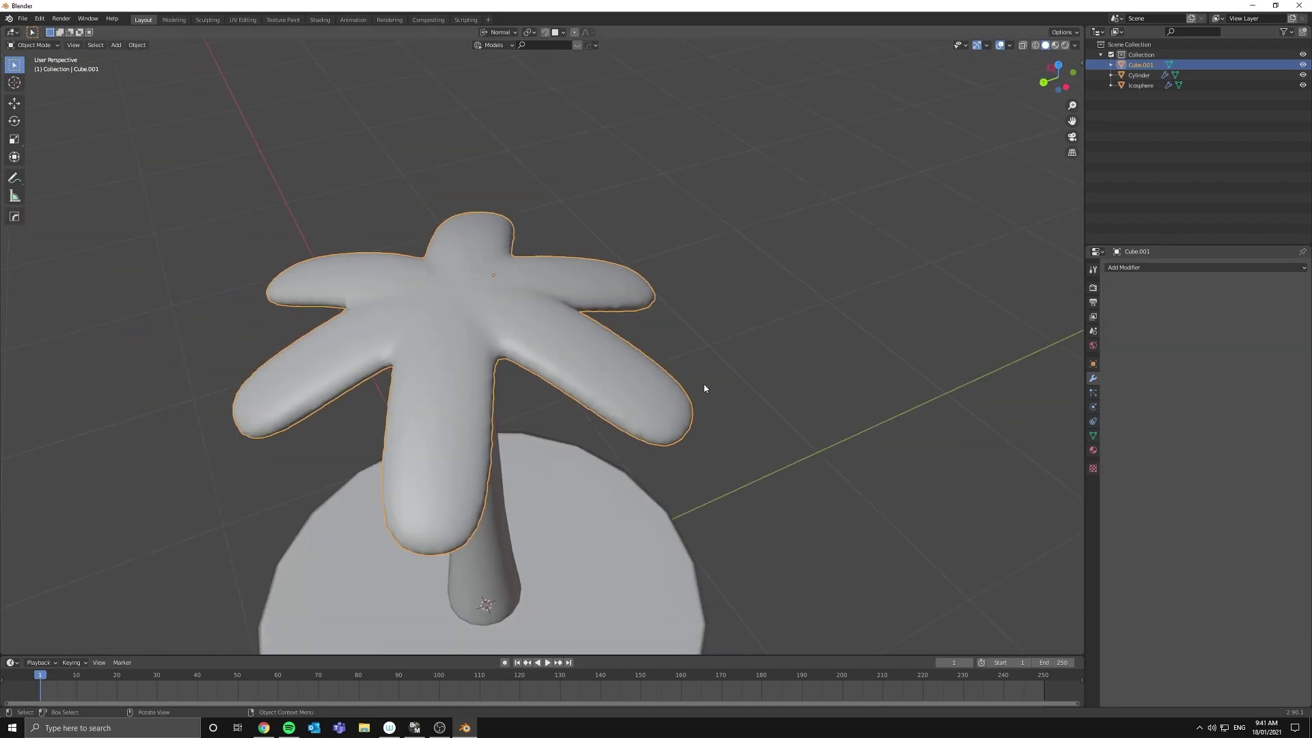
middle_click_drag(703, 389, 668, 342)
scroll(644, 331, "down", 2)
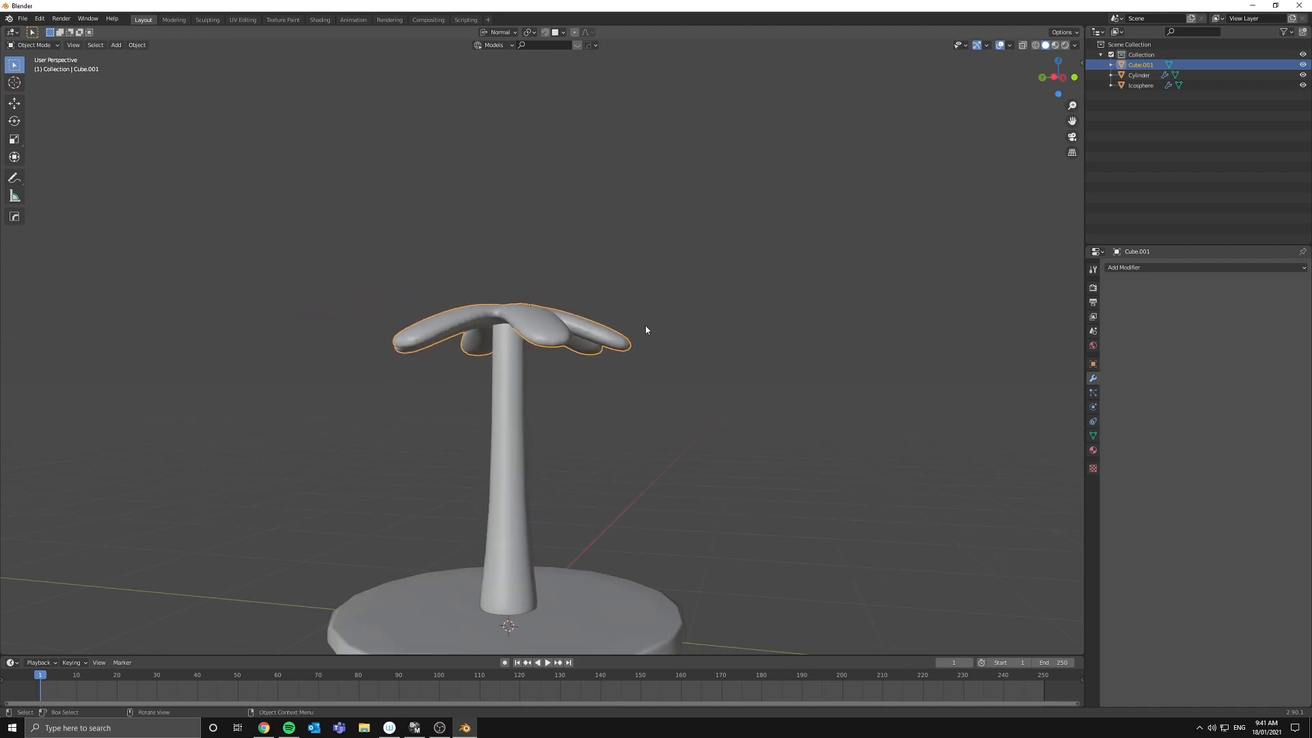
middle_click_drag(646, 287, 647, 280)
scroll(646, 280, "up", 3)
scroll(667, 328, "down", 3)
scroll(616, 420, "down", 3)
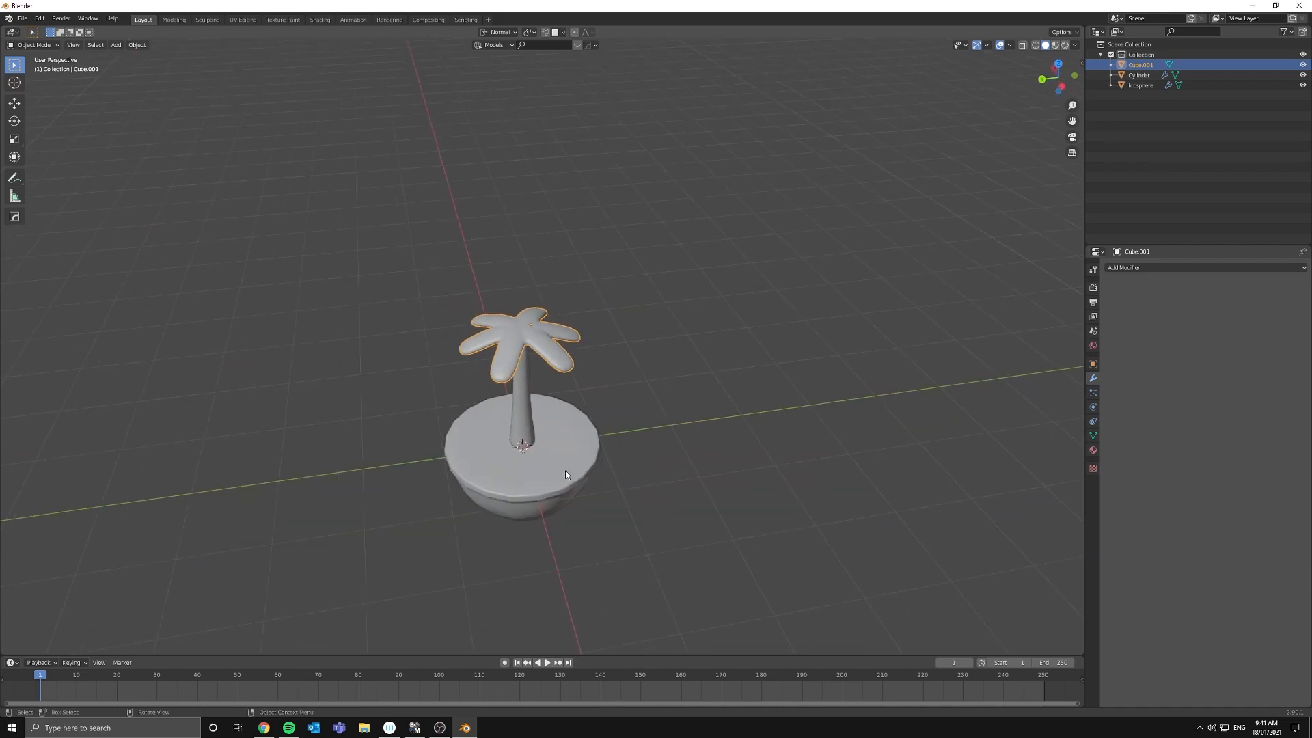
mouse_move(565, 471)
middle_mouse_down()
mouse_move(624, 411)
mouse_move(595, 374)
middle_mouse_up()
scroll(595, 373, "up", 3)
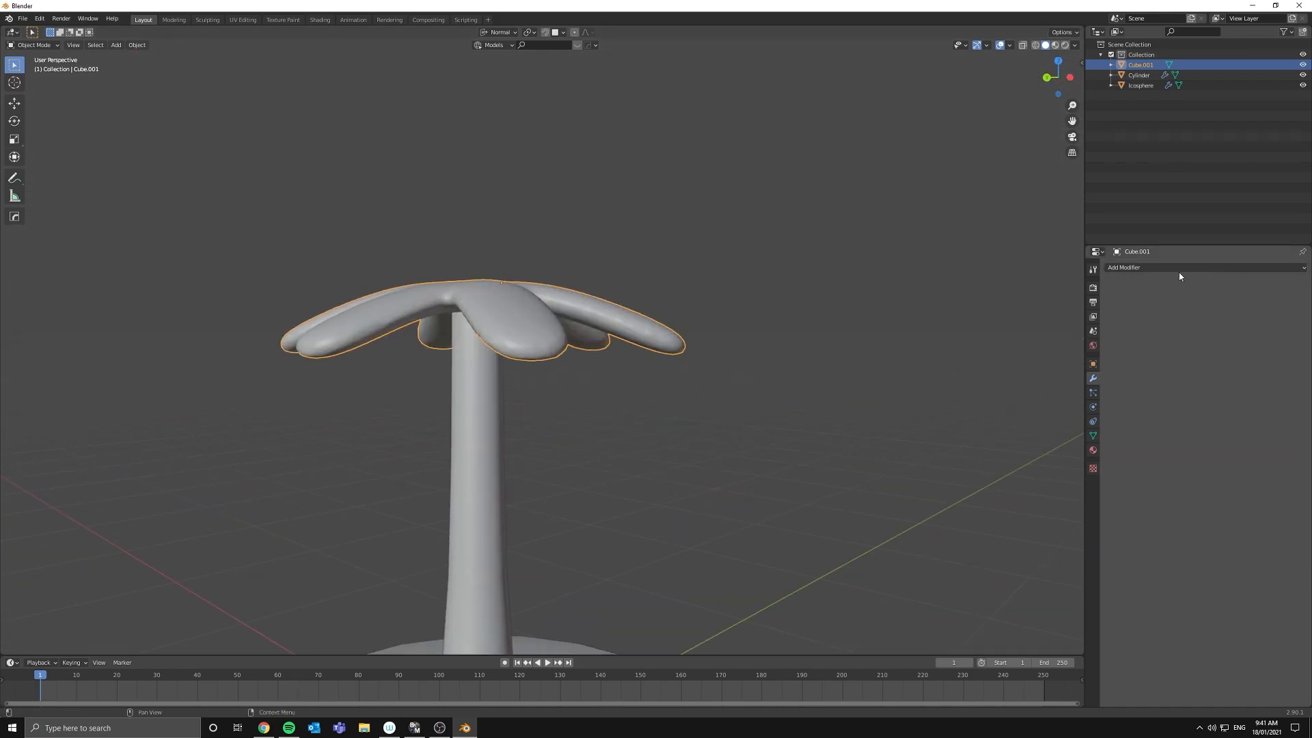
- Give the leaf crown a Blocks-mode Remesh modifier with Octree Depth 5
left_click(1134, 267)
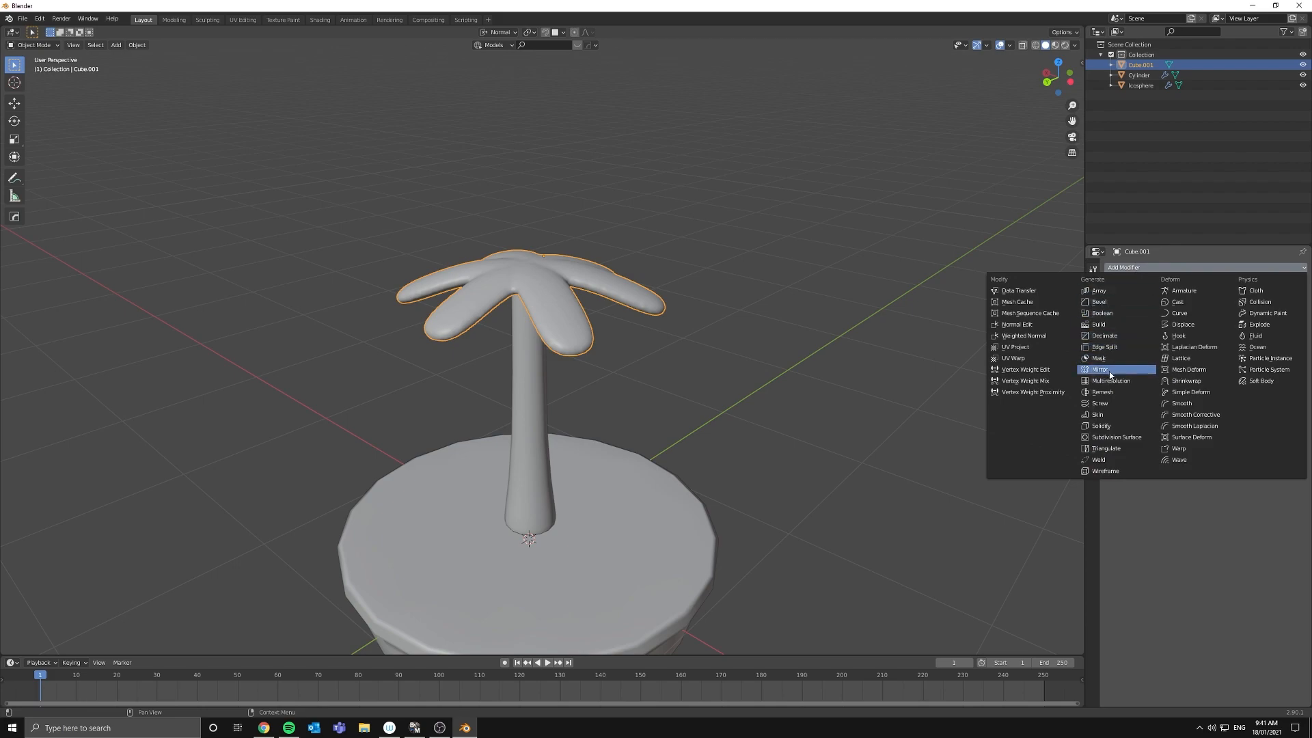
left_click(1119, 396)
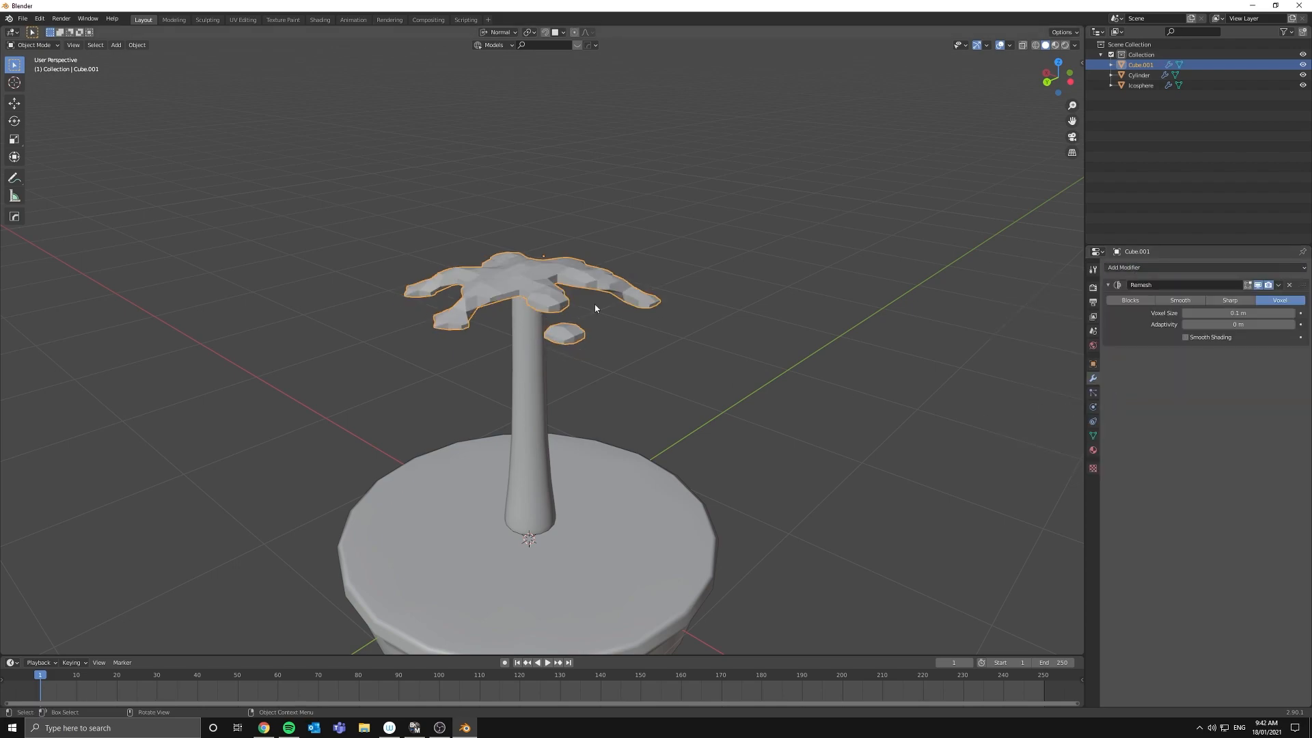
left_click(1129, 301)
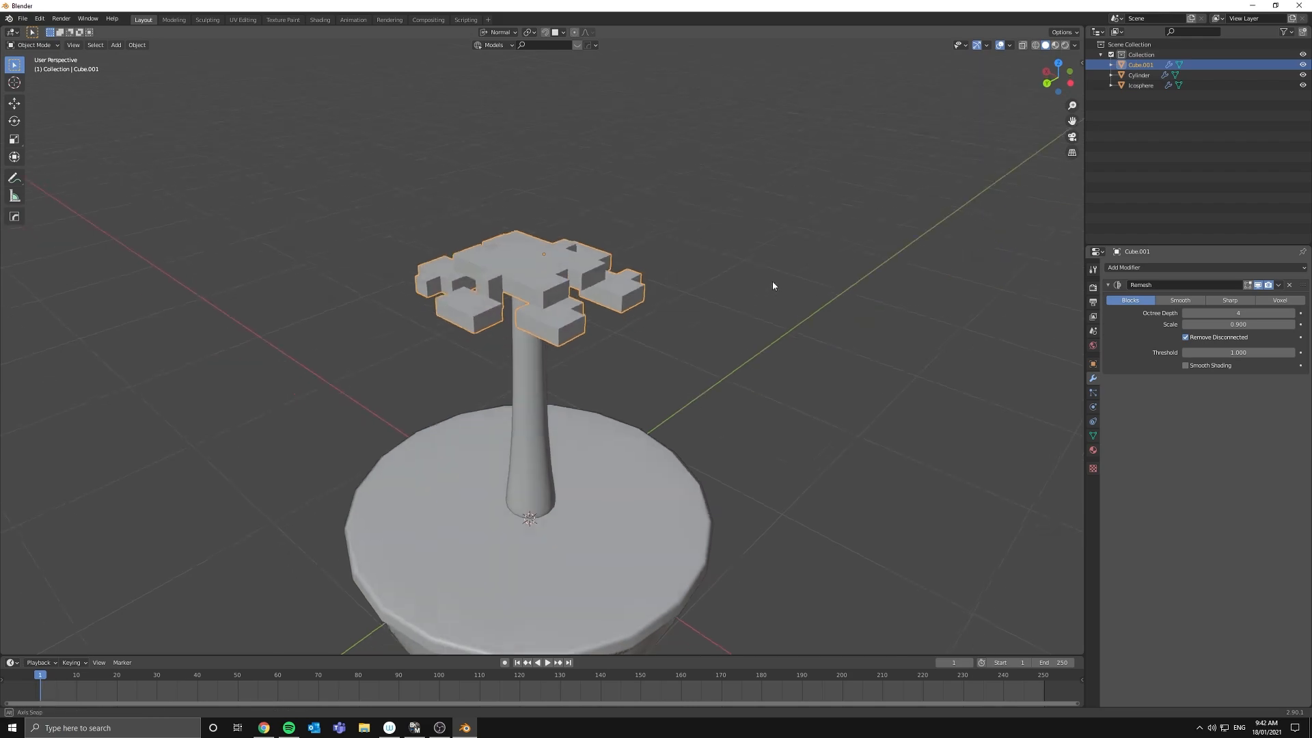
mouse_move(772, 283)
middle_mouse_down()
mouse_move(839, 302)
mouse_move(783, 249)
middle_mouse_up()
scroll(781, 253, "up", 3)
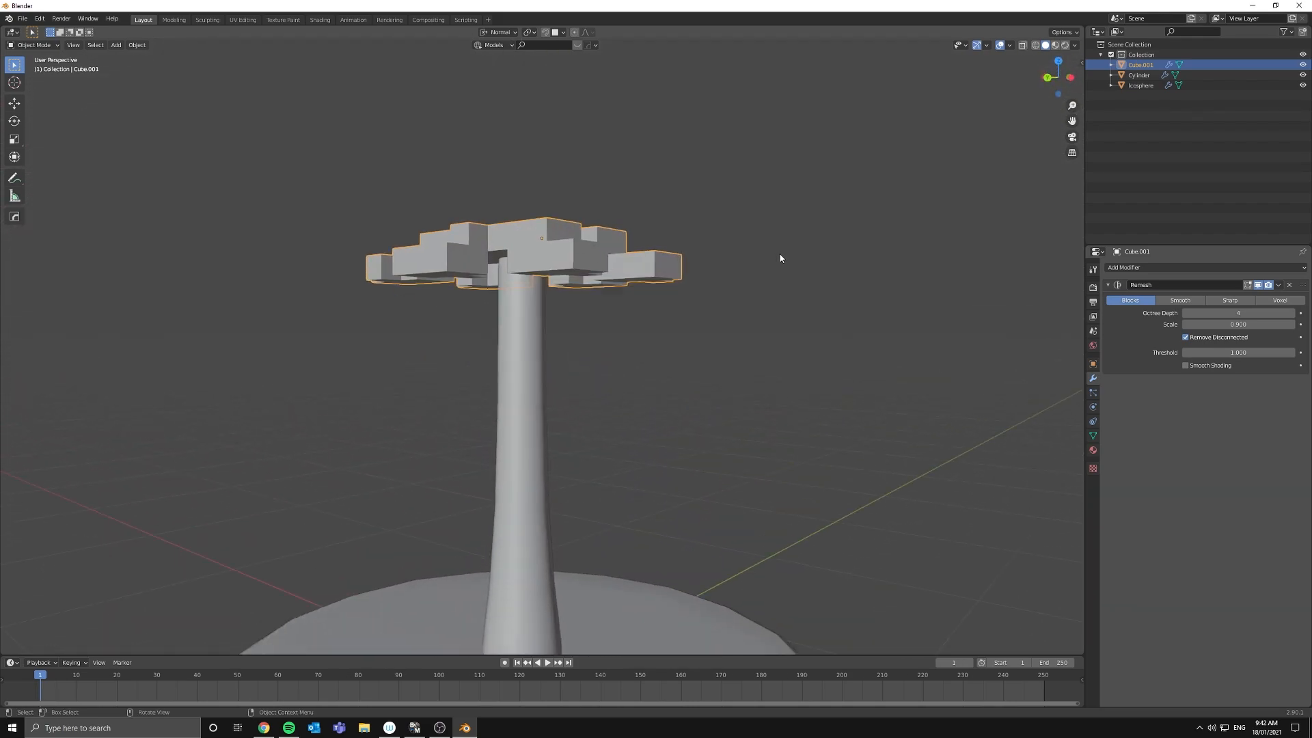
left_click(1292, 313)
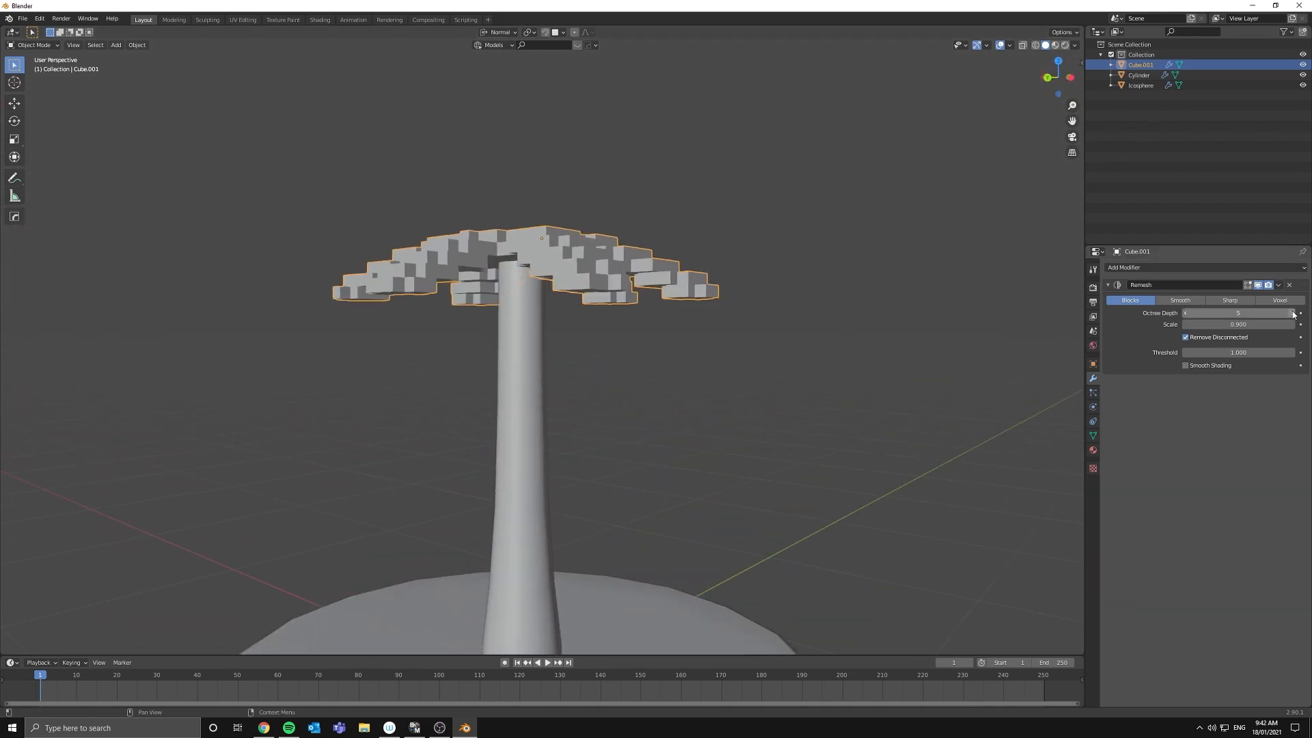
mouse_move(656, 308)
middle_mouse_down()
mouse_move(627, 378)
mouse_move(644, 433)
mouse_move(708, 366)
mouse_move(694, 339)
middle_mouse_up()
scroll(639, 349, "down", 5)
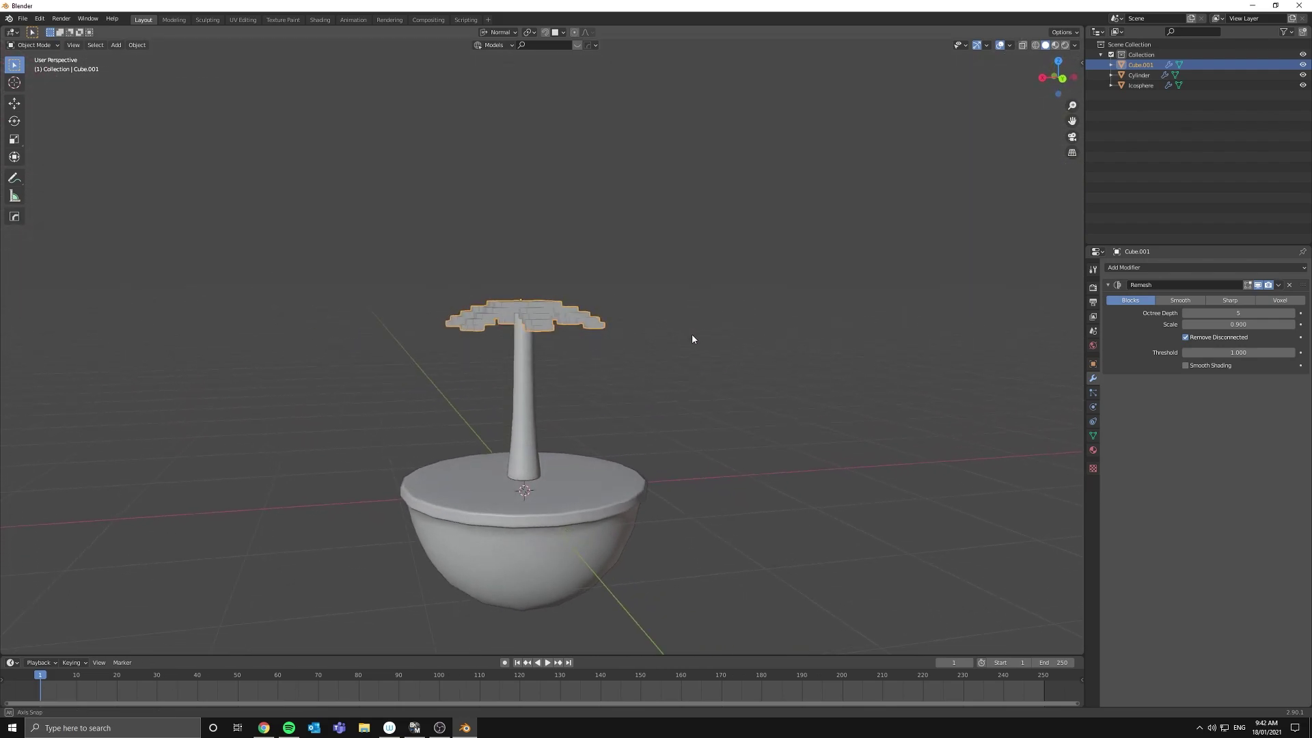
- Give the trunk cylinder and island icosphere blocky Remesh modifiers too
left_click(525, 371)
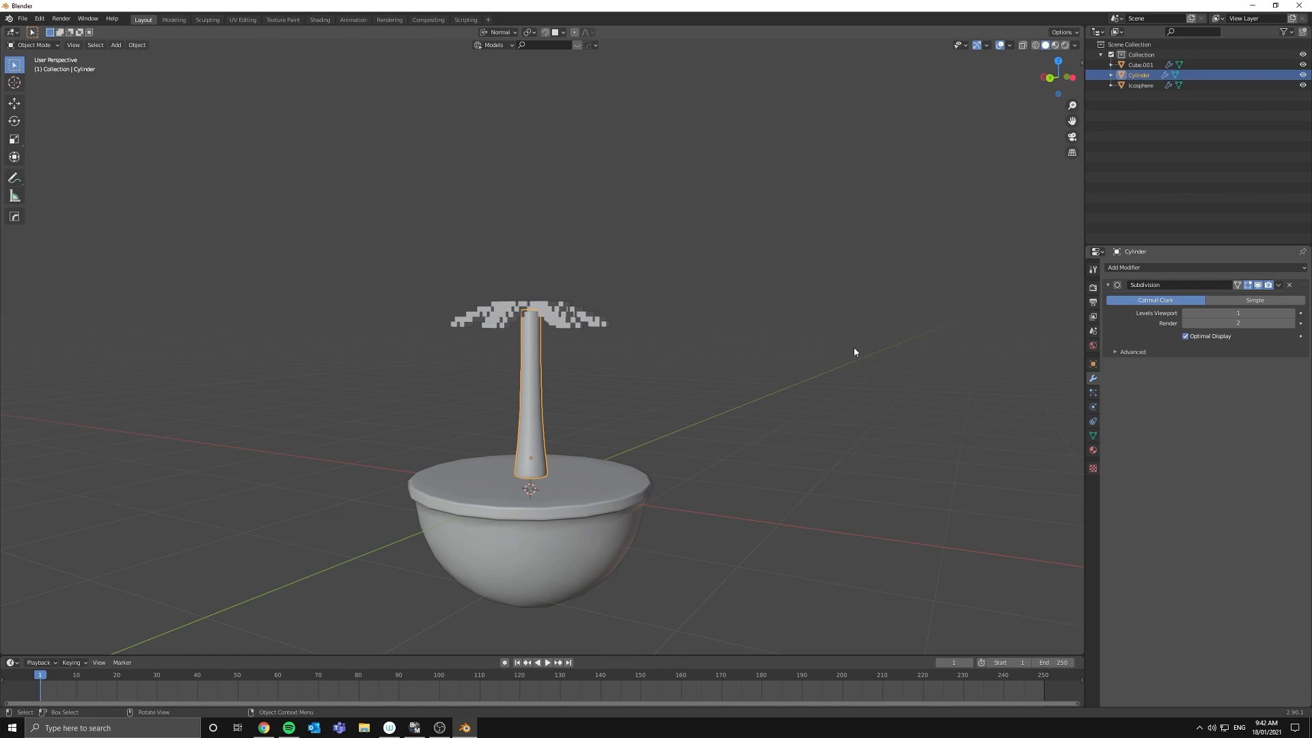
left_click(533, 554)
left_click(1204, 267)
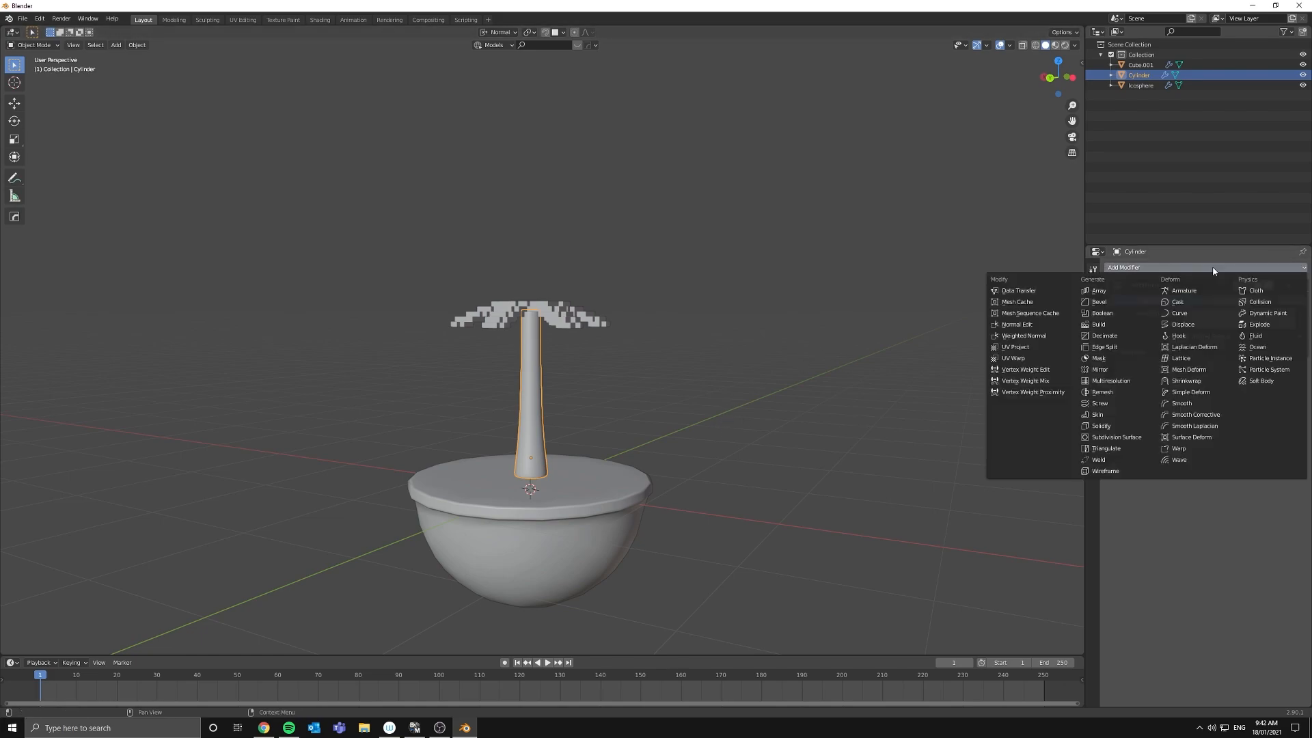
left_click(1083, 383)
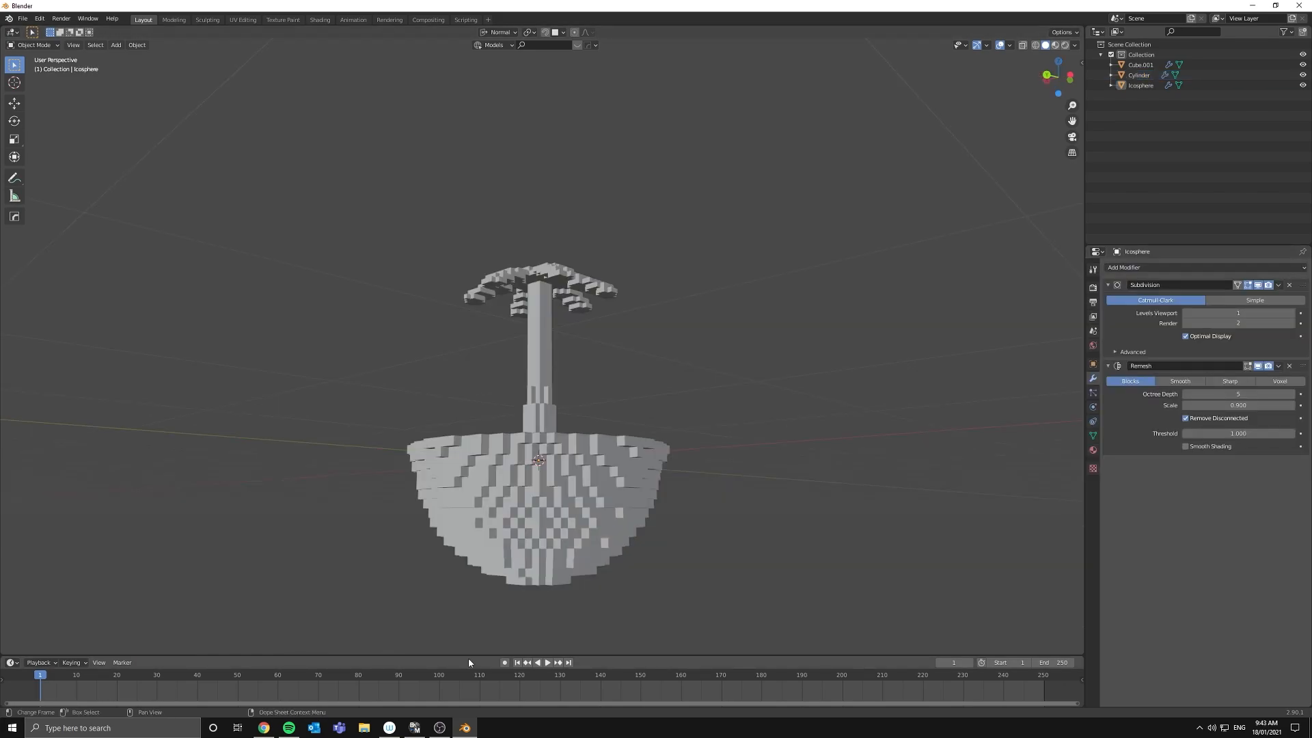
middle_click_drag(656, 417, 660, 427)
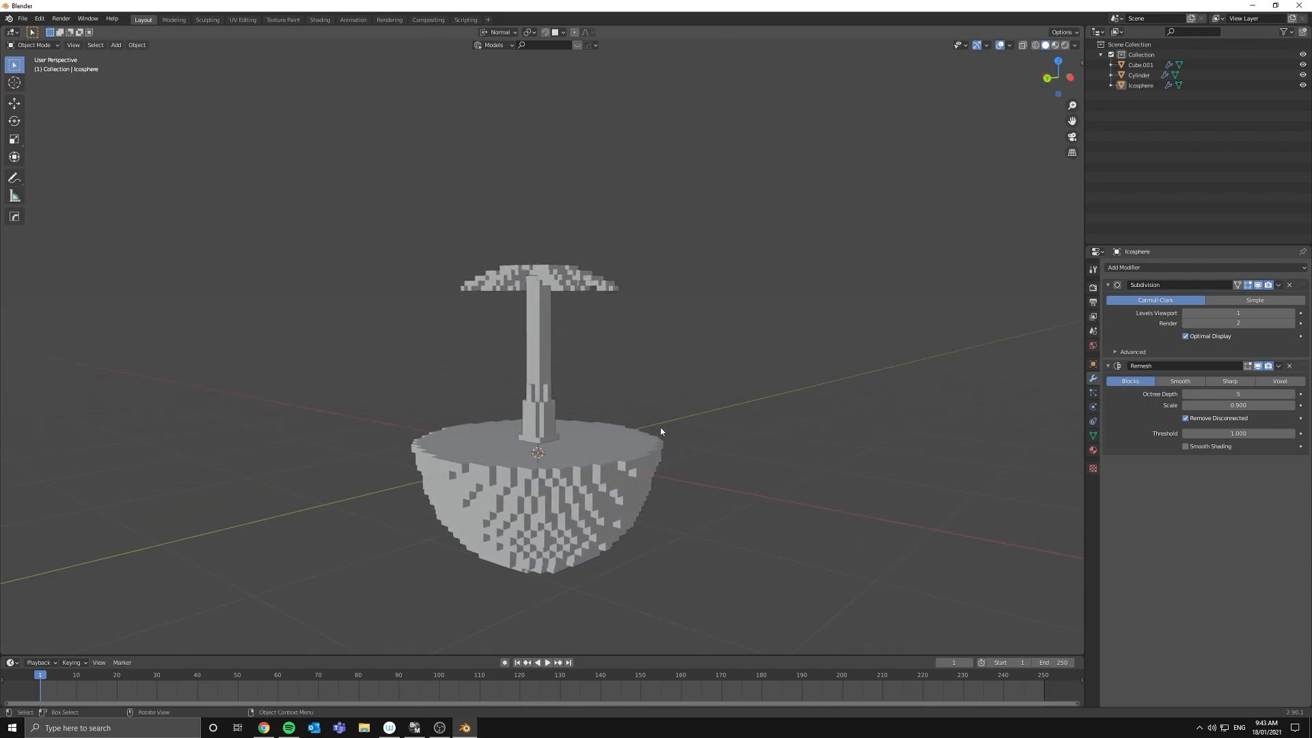
- Add a camera and lights, then a bright green 'Green' material on the leaves and brown on the trunk
key("shift+a")
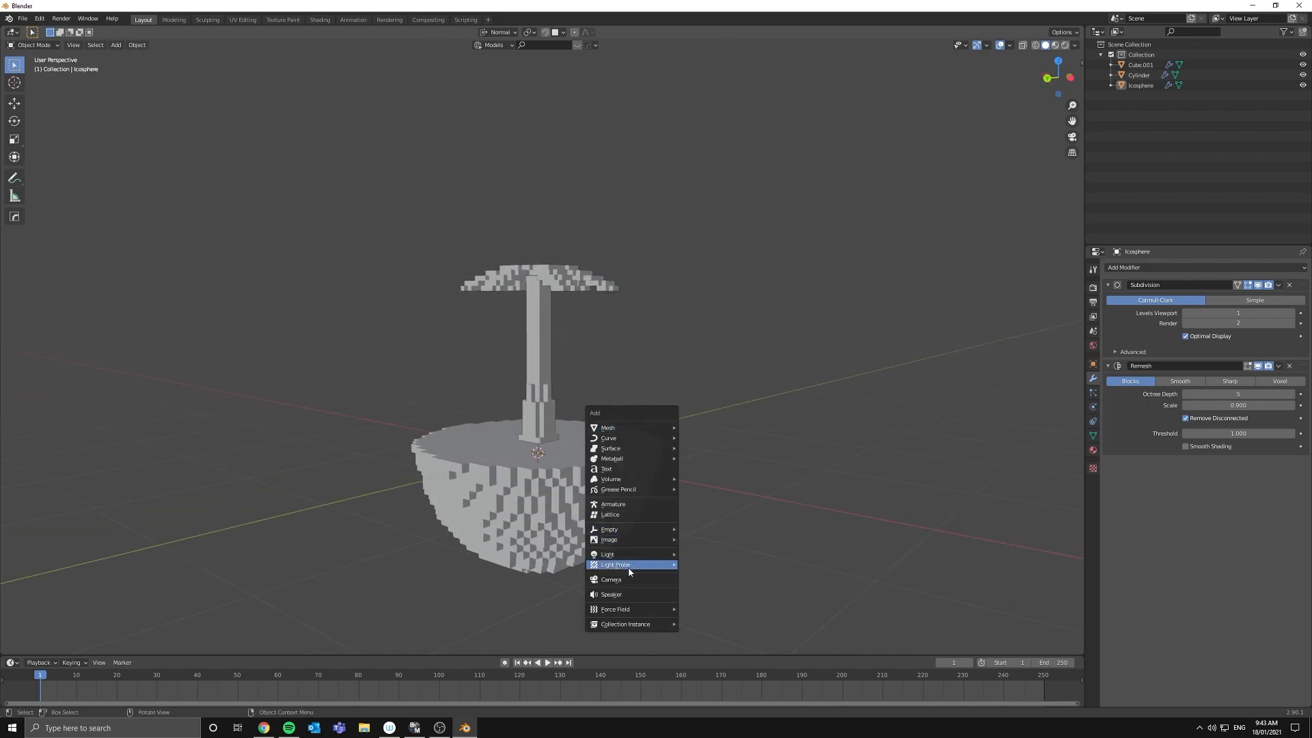
left_click(629, 580)
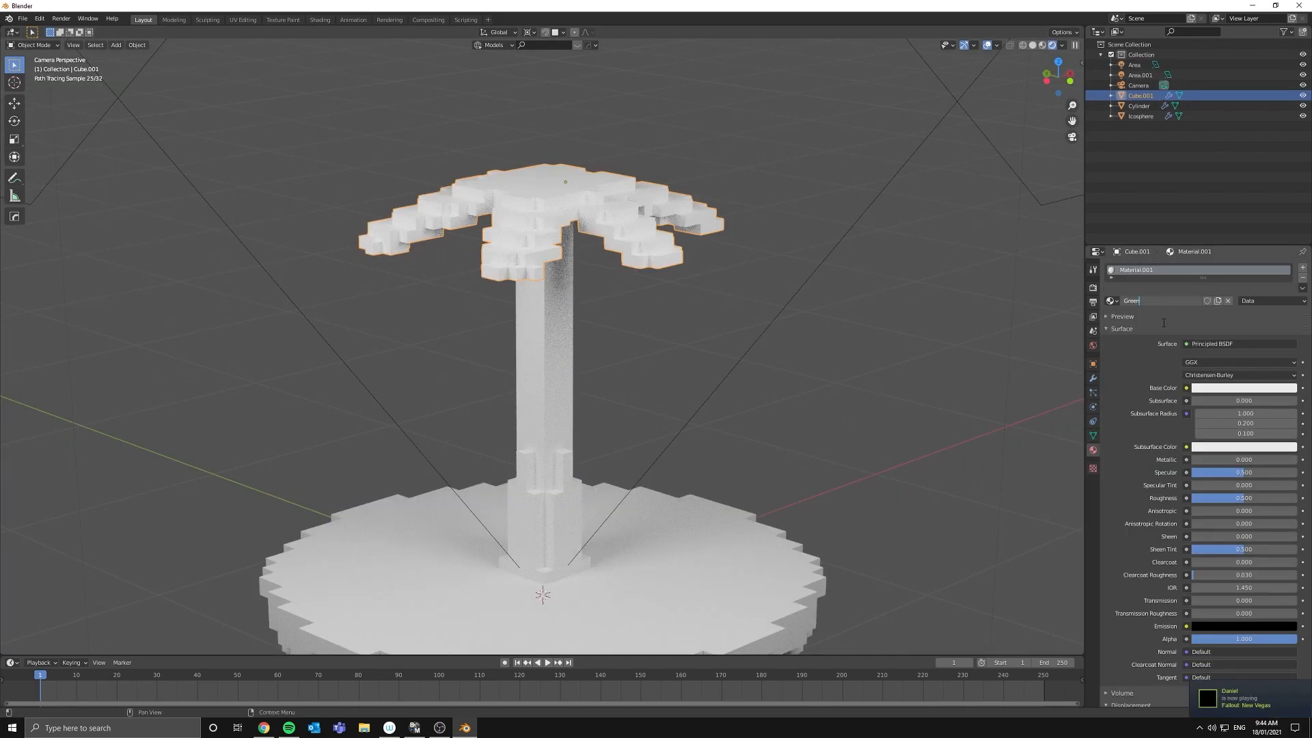
key("Return")
left_click(1255, 388)
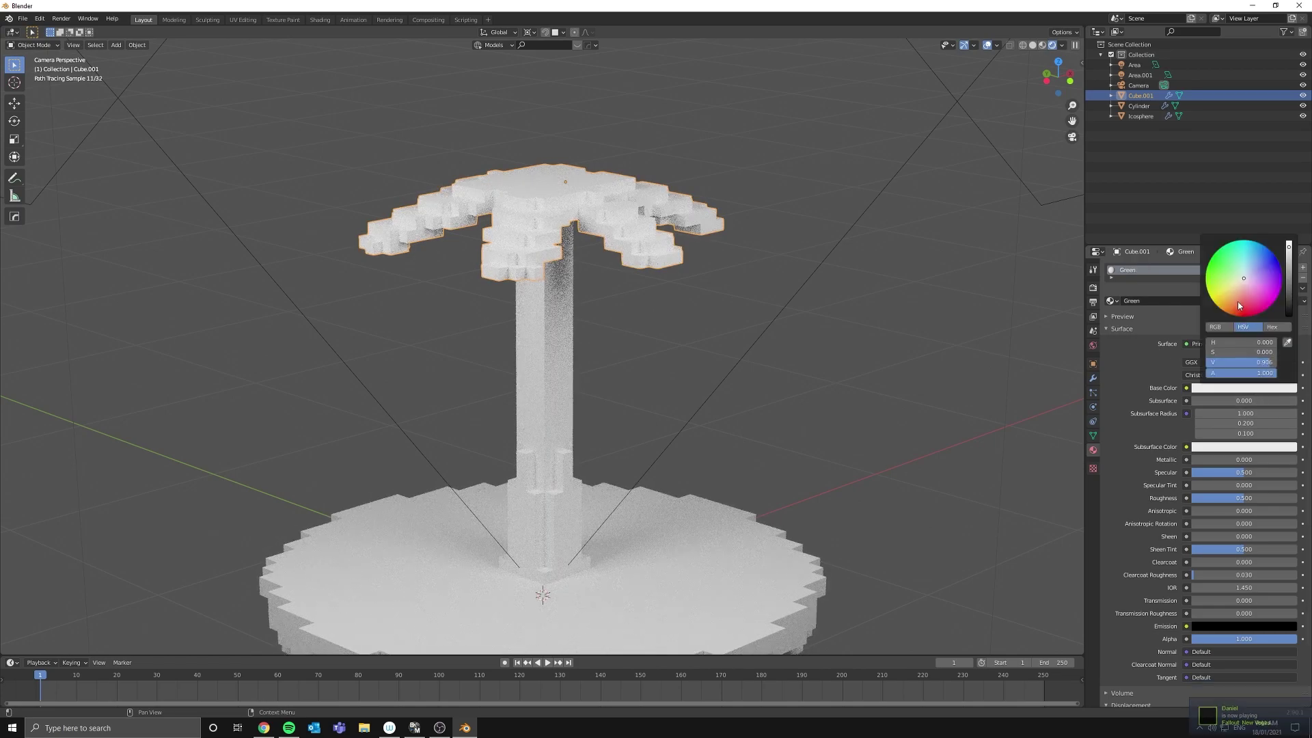
left_click(1219, 272)
left_click(1237, 388)
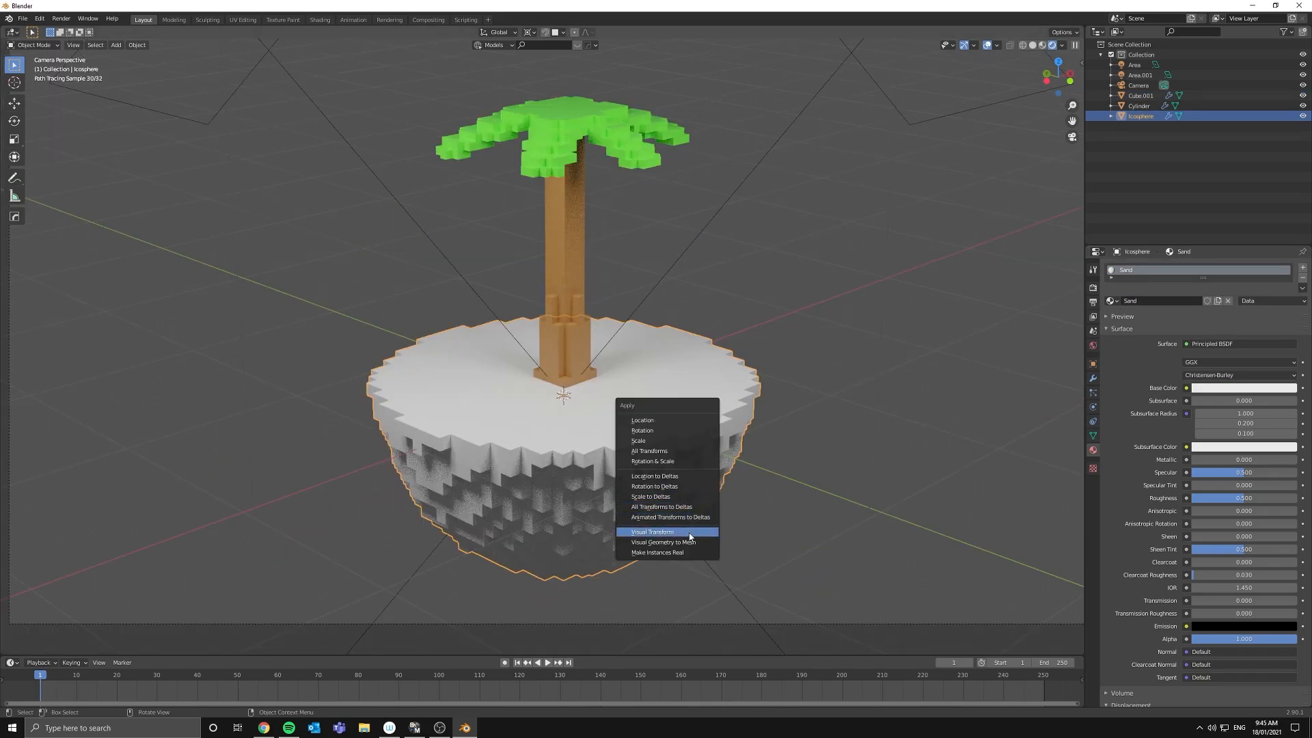
- Convert the island to mesh, assign Sand to the top rows and Dirt to the lower bowl, and size the coconut's blocks
left_click(689, 535)
key("shift+z")
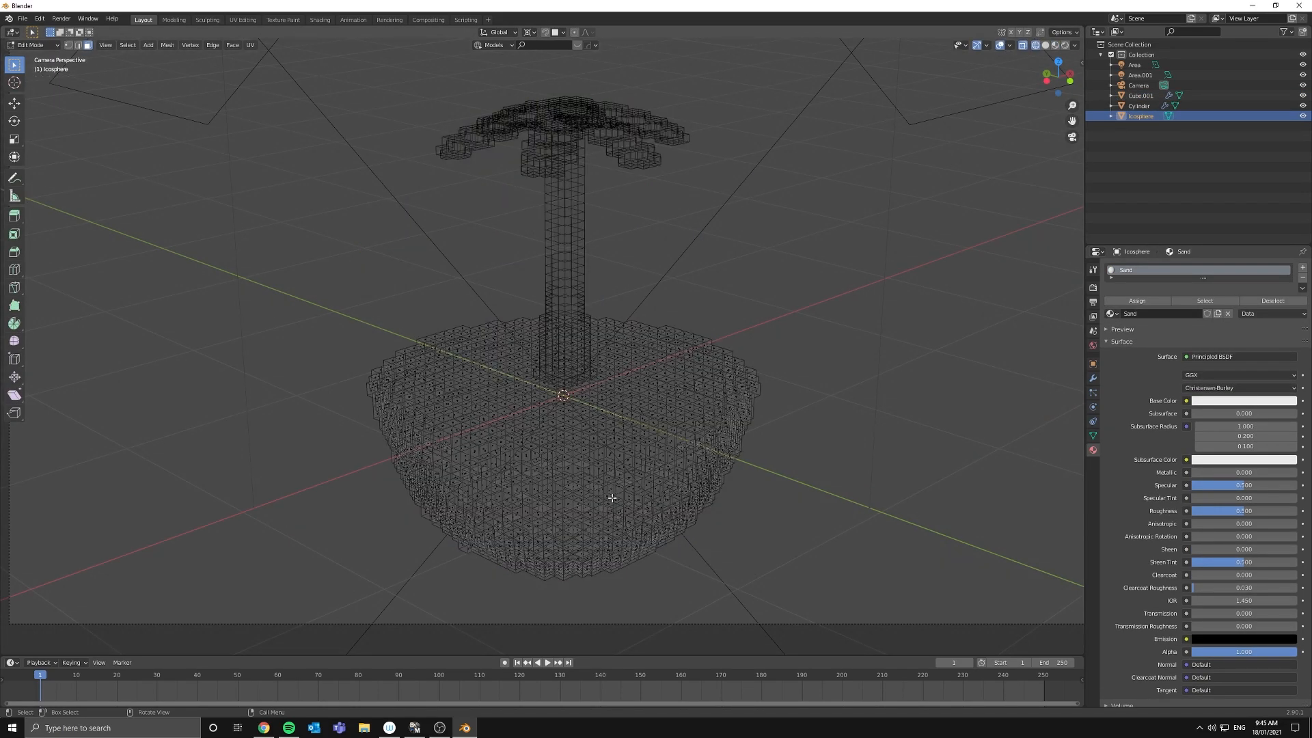
key("shift+z")
key("Tab")
key("KP_1")
scroll(208, 247, "up", 3)
left_click_drag(207, 246, 1046, 308)
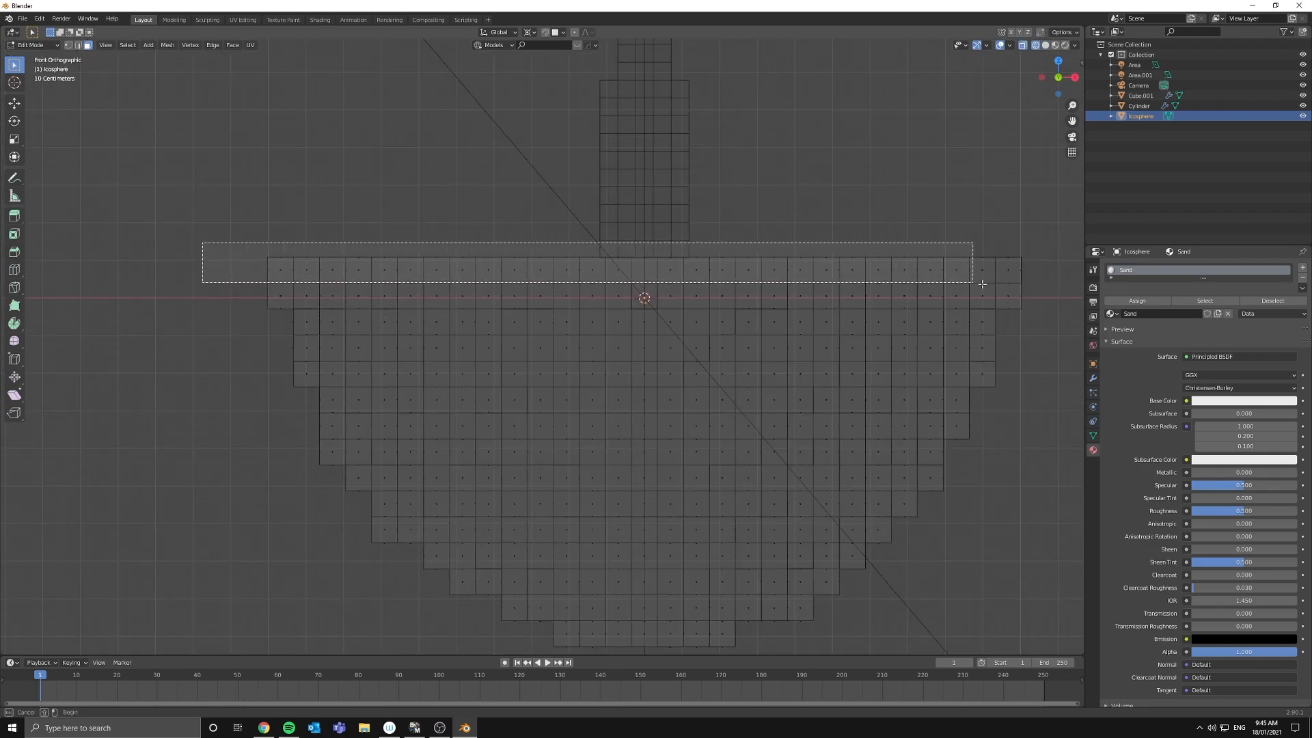
scroll(817, 317, "down", 4)
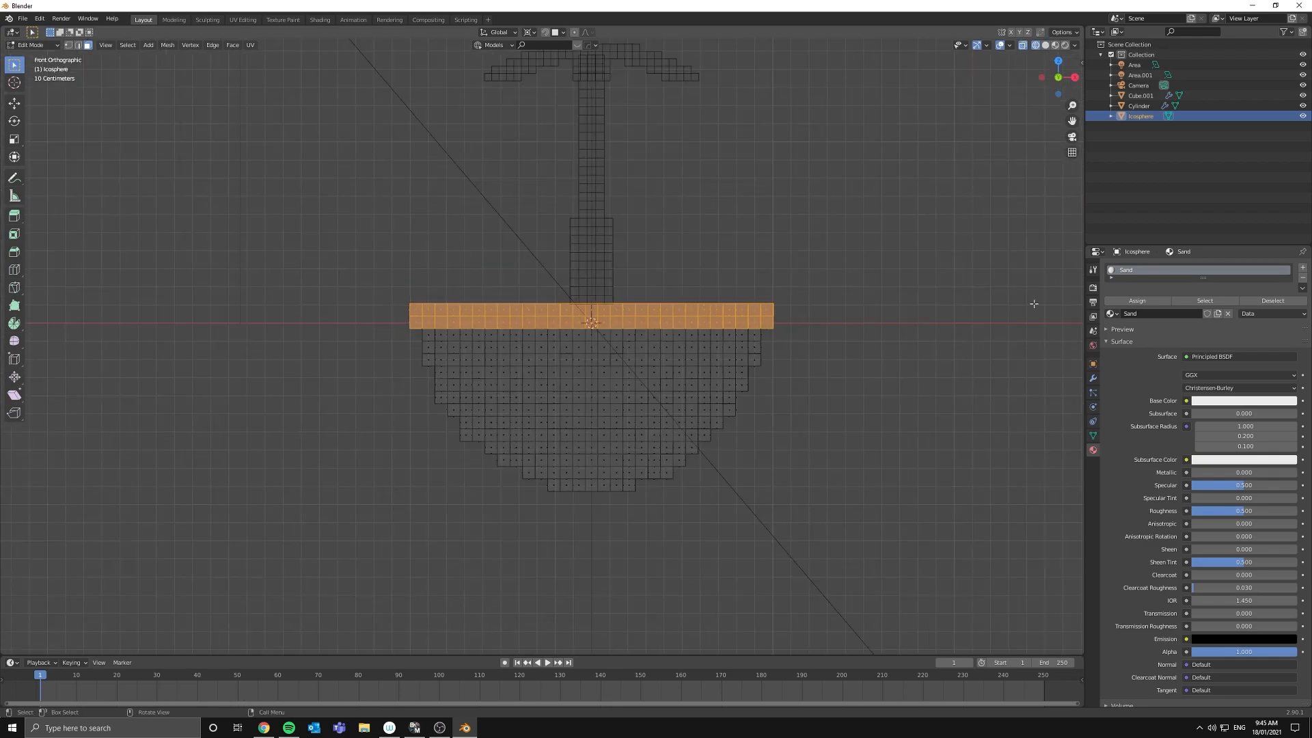
key("ctrl+i")
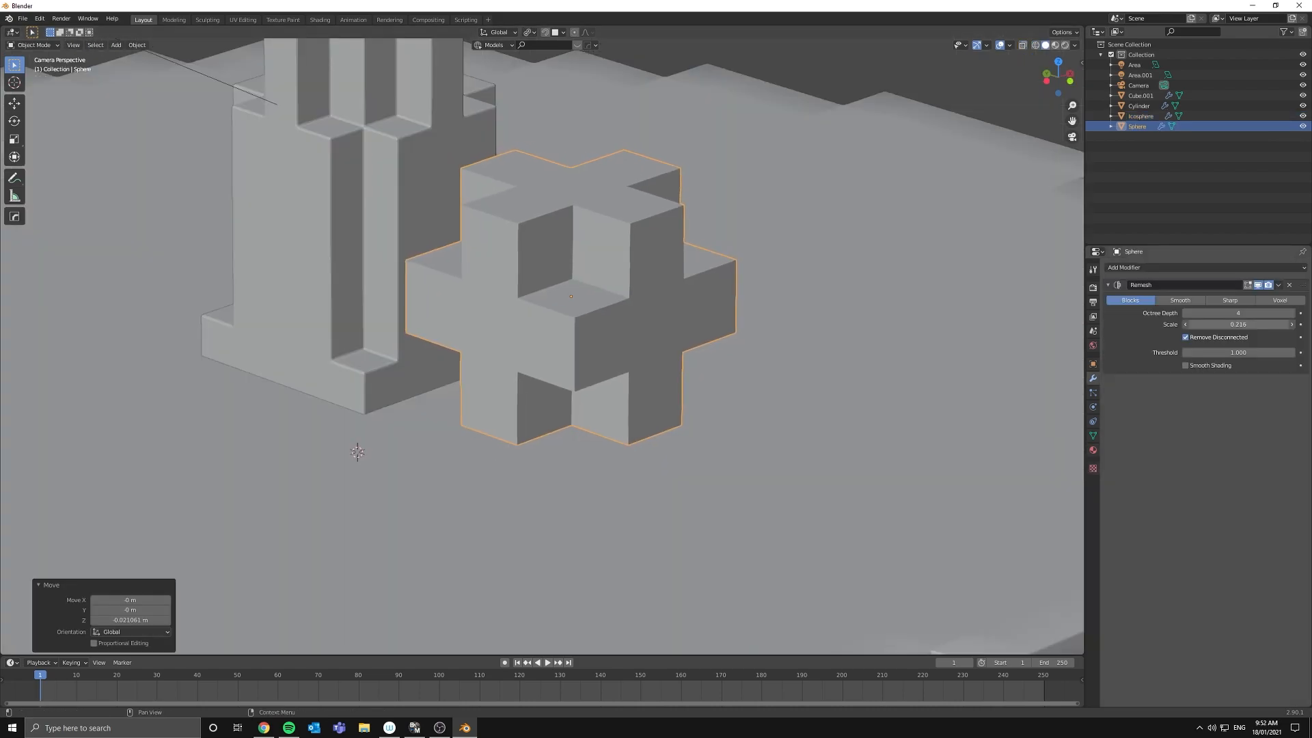
left_click_drag(1238, 324, 1230, 323)
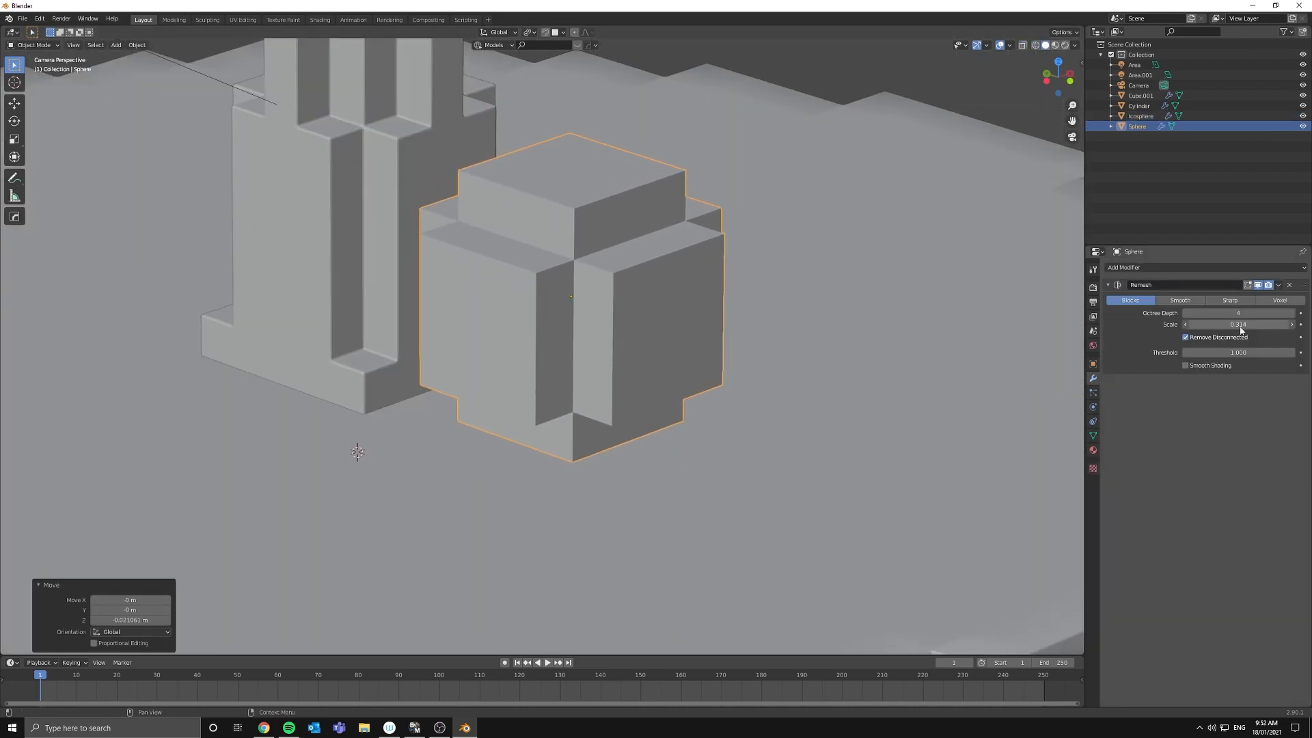
type("400")
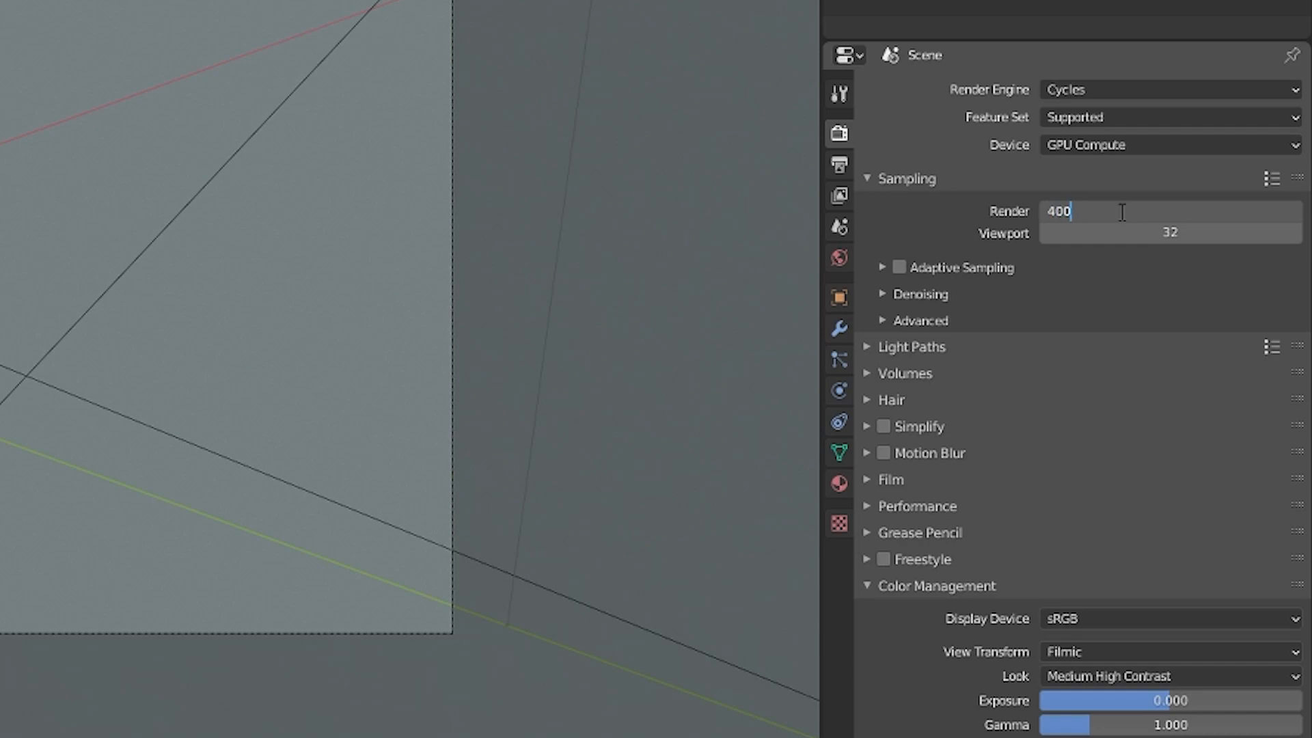
- Set resolution to 2048×2048, enable Film Transparent and show the render result
key("Return")
left_click_drag(1121, 118, 1144, 121)
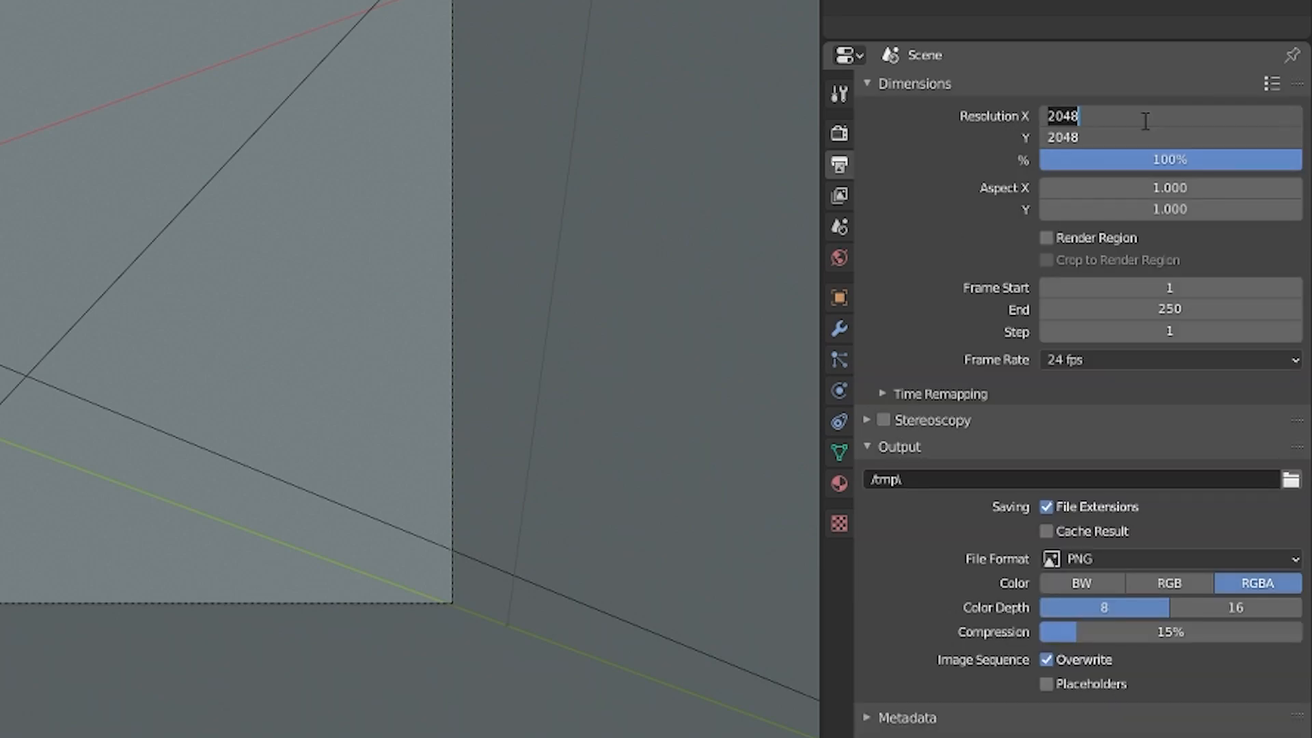
key("Return")
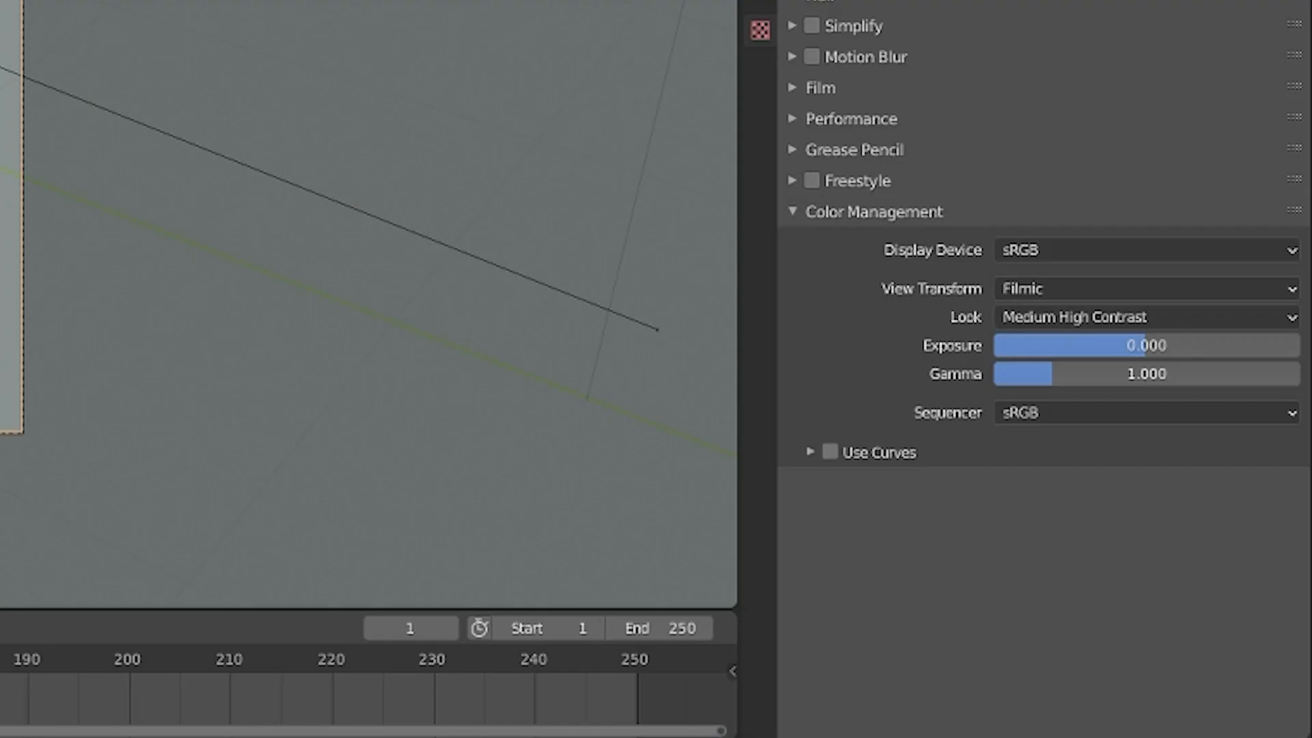
left_click(831, 89)
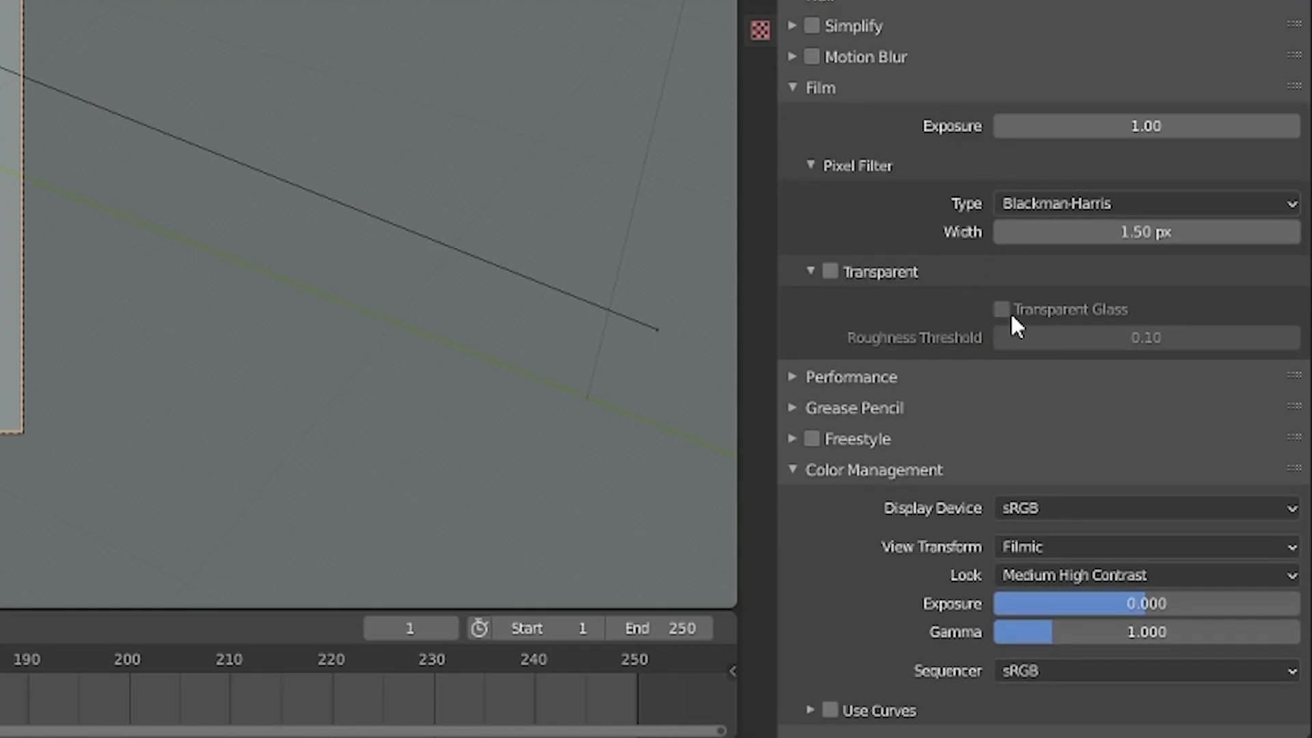
left_click(830, 272)
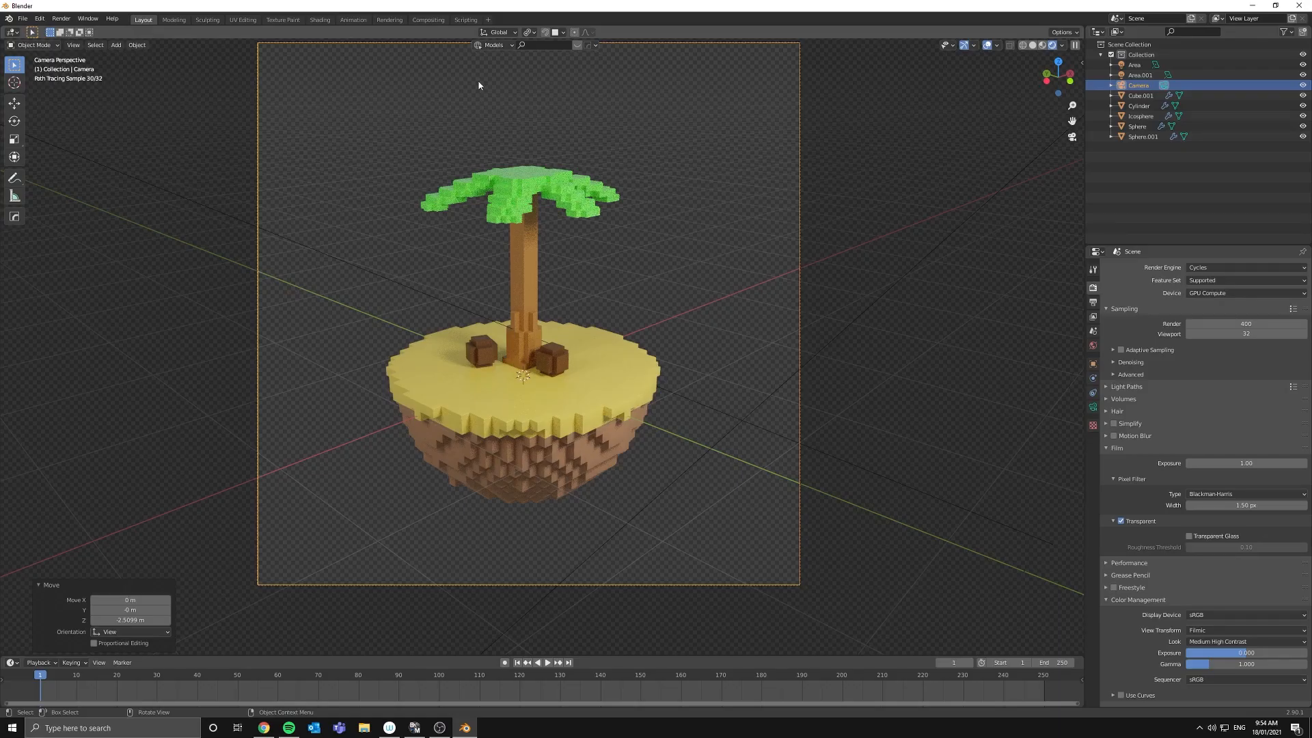
left_click(390, 20)
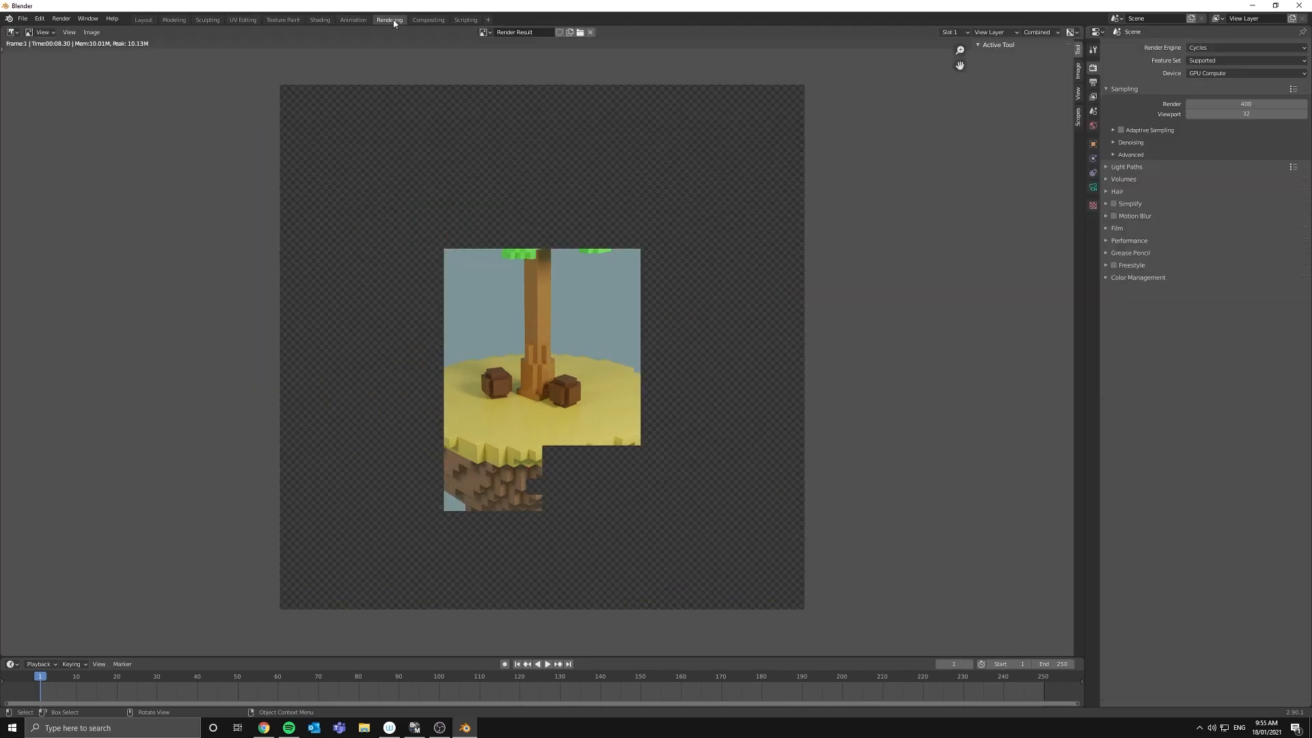
- Enable compositing nodes and insert a Mix node with the render's Alpha feeding its factor
left_click(428, 19)
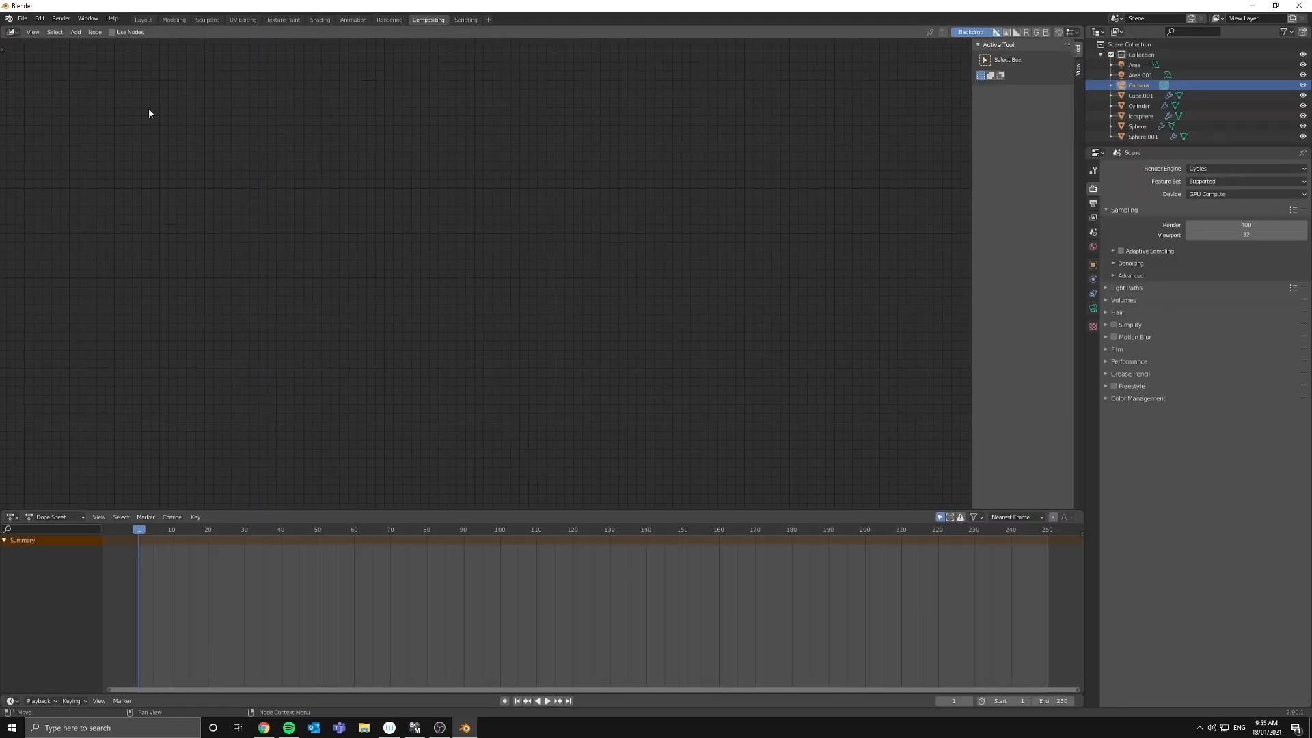
left_click(112, 32)
scroll(495, 235, "up", 3)
scroll(495, 234, "up", 2)
key("shift+a")
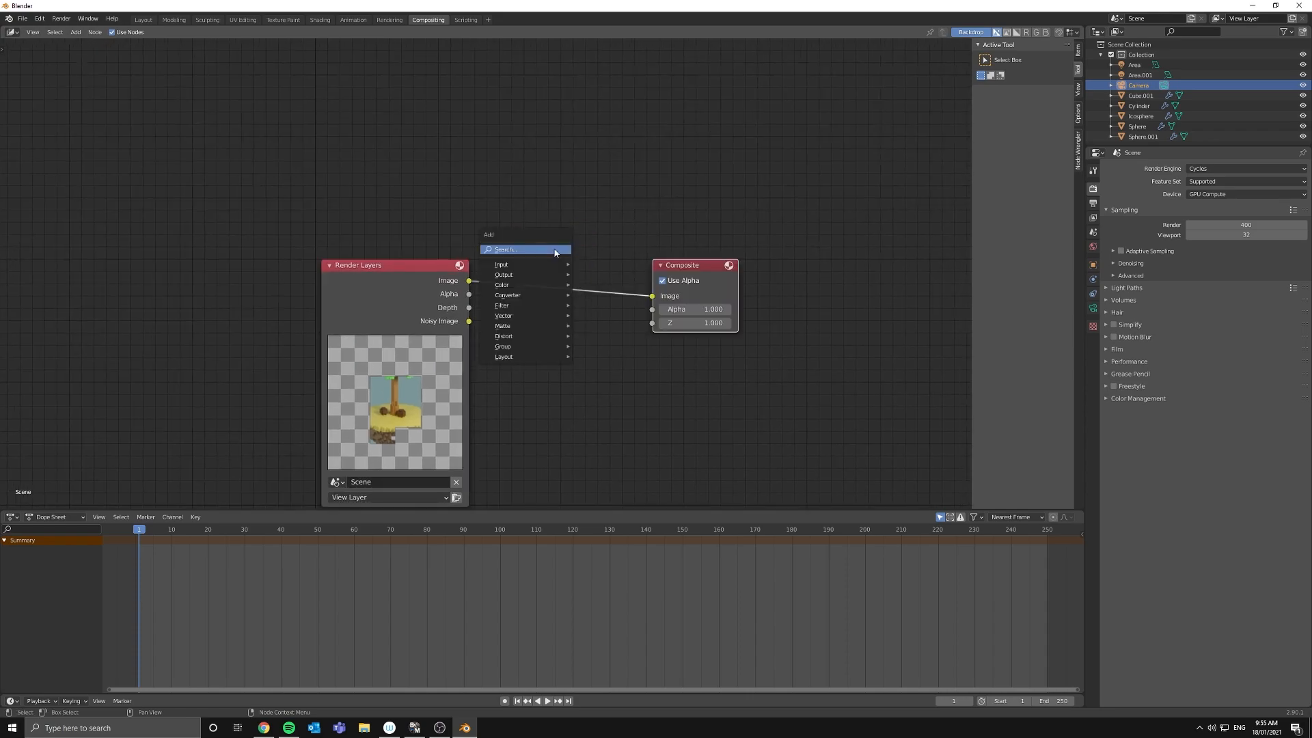
type("mix")
key("Return")
left_click(572, 286)
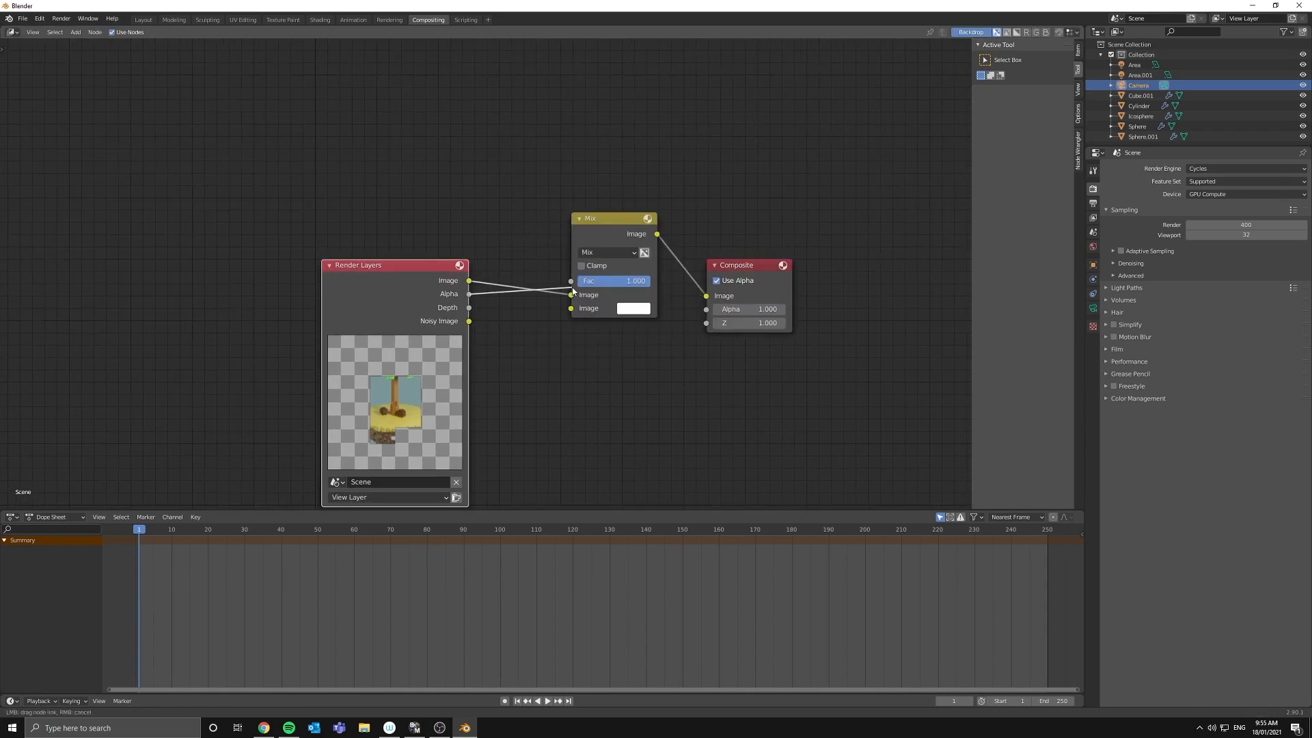
left_click_drag(468, 294, 571, 281)
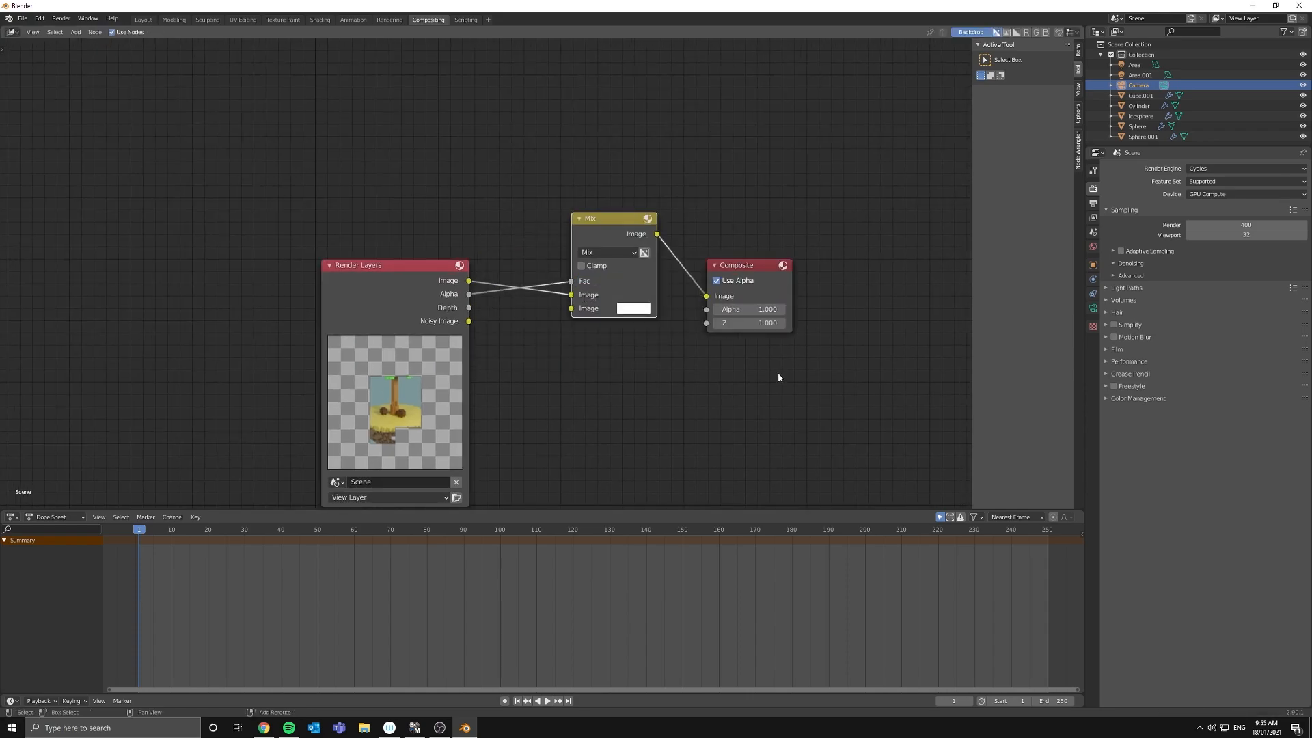
key("shift+a")
type("vie")
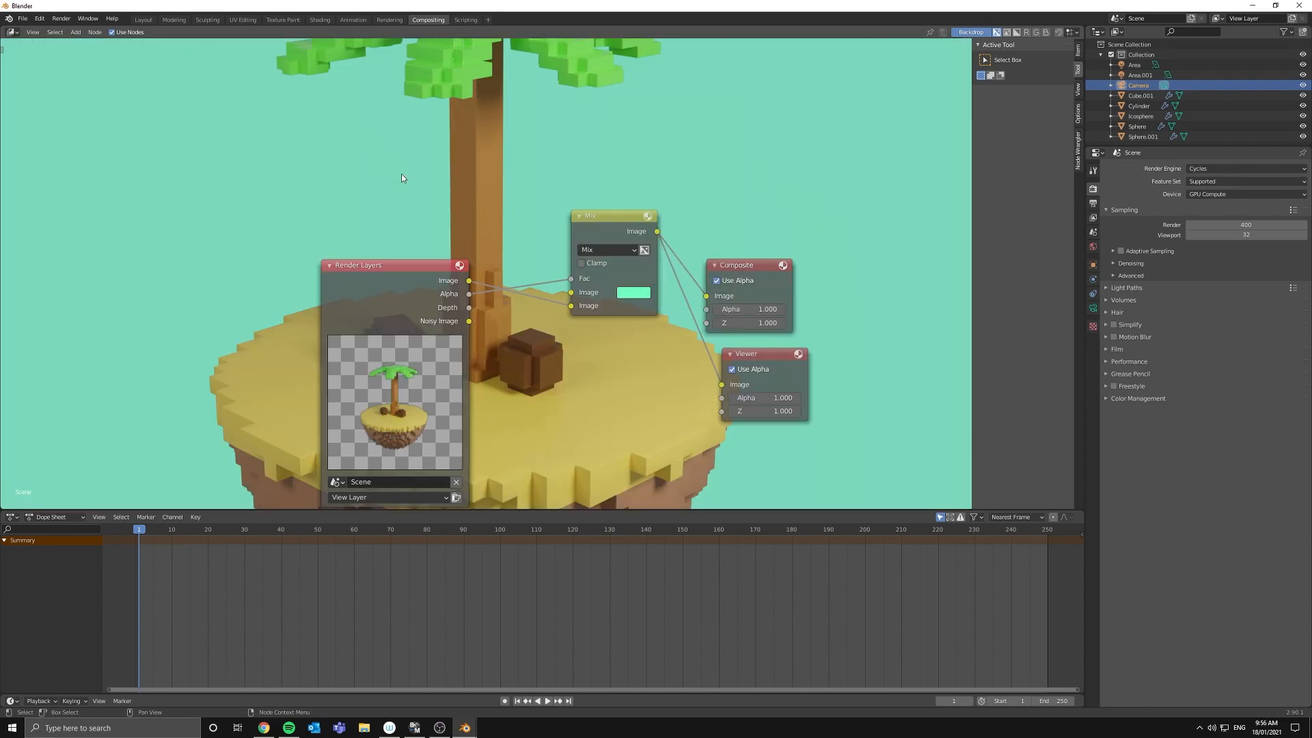
- Render the final image of the island on the teal background
key("F11")
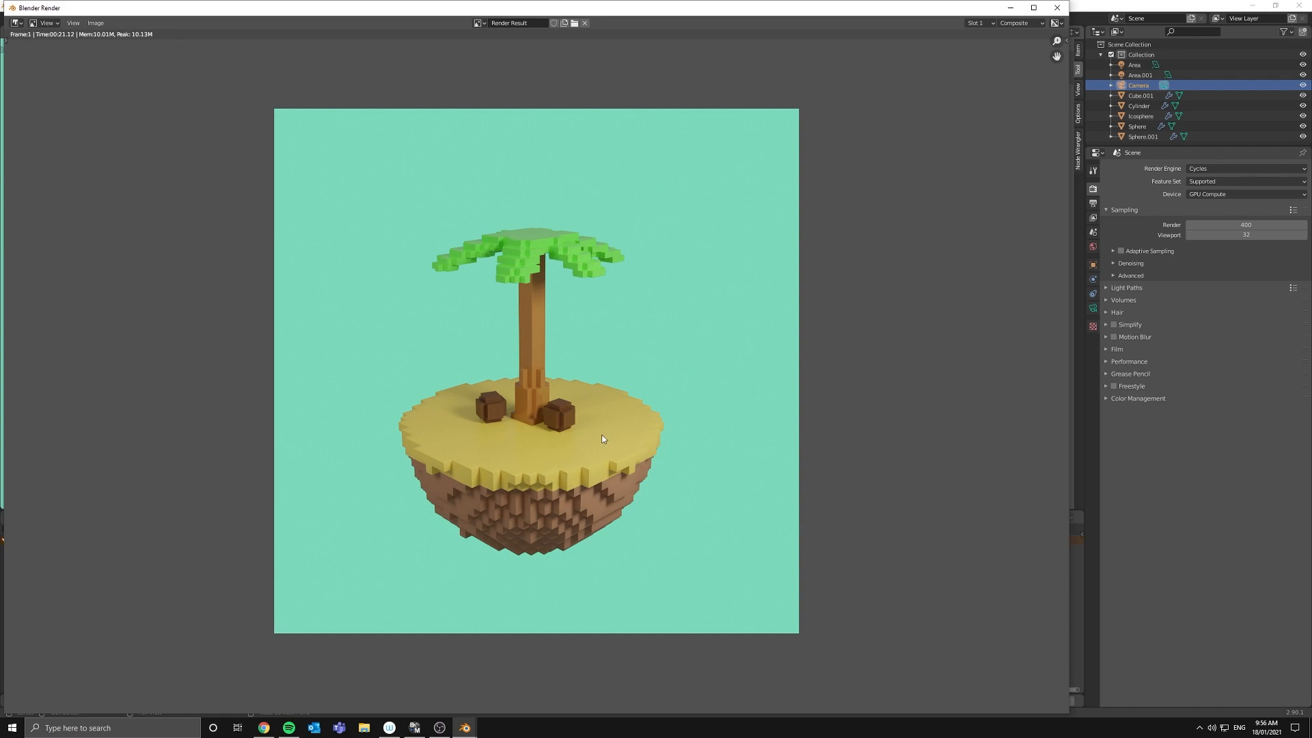